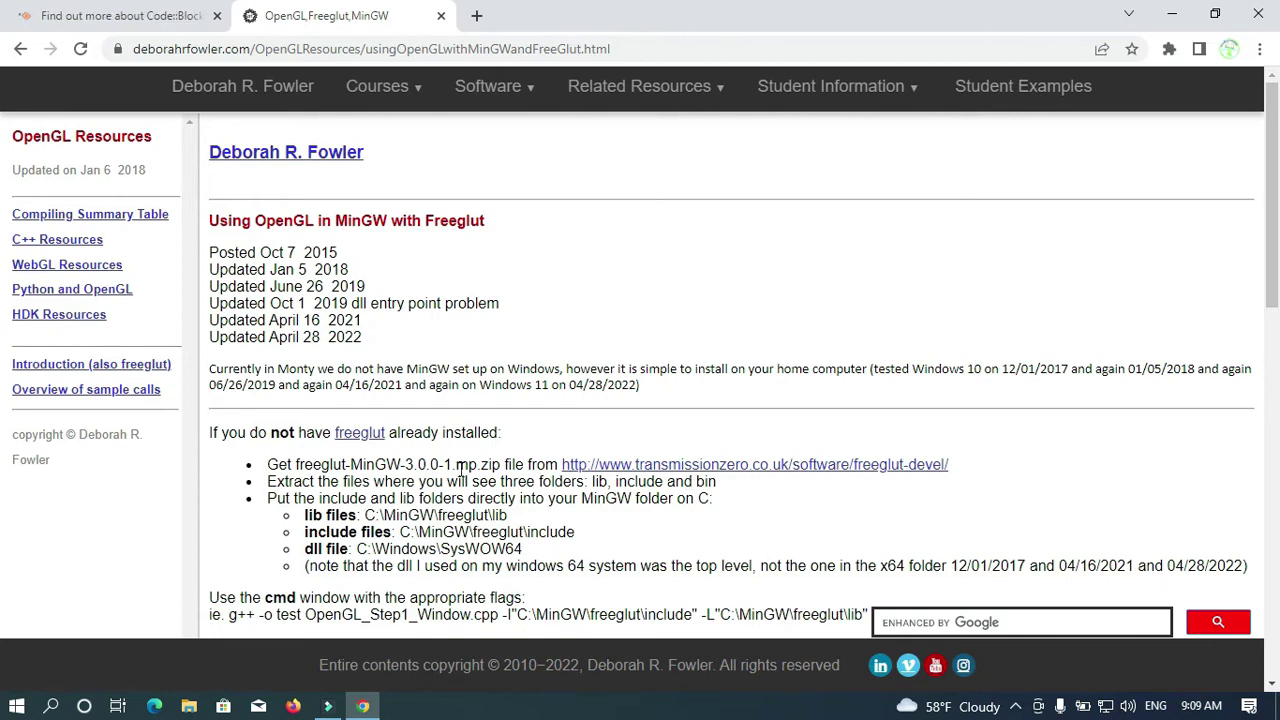
# Follow the instructions' link to the freeglut development libraries page and request the download of freeglut 3.0.0 for MinGW
pyautogui.moveTo(457, 464); pyautogui.dragTo(268, 474)
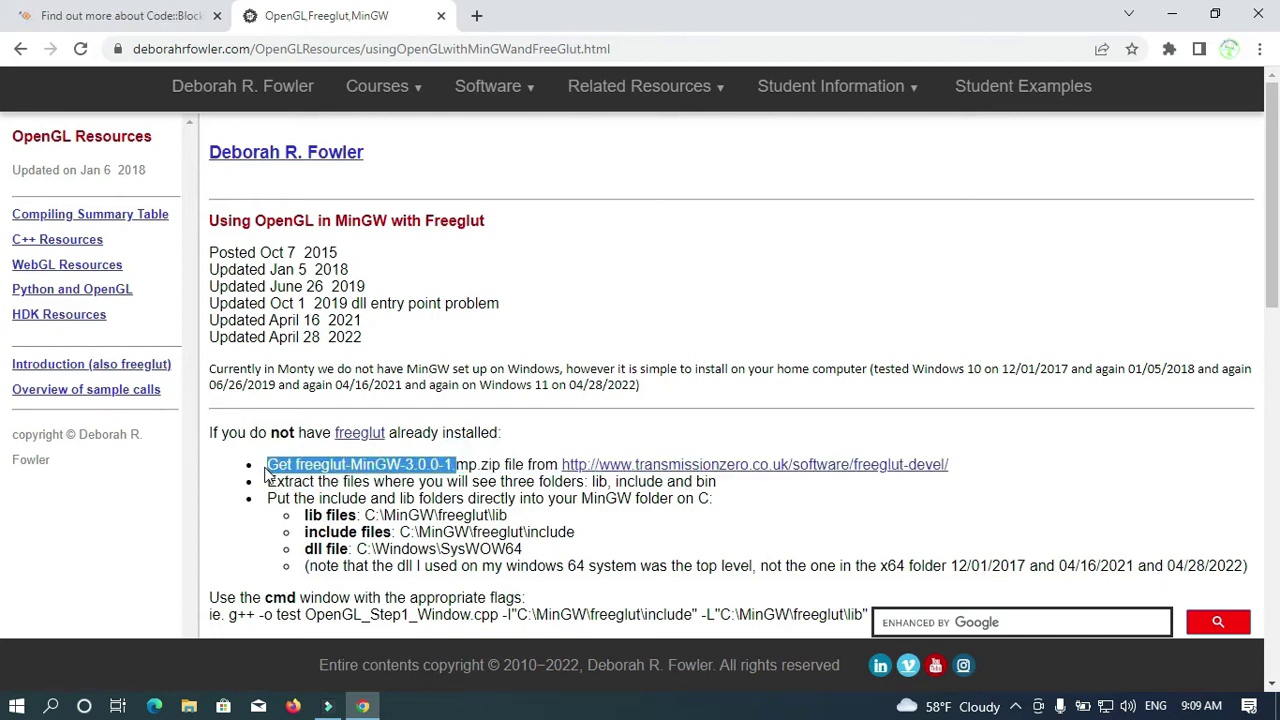
pyautogui.click(699, 466)
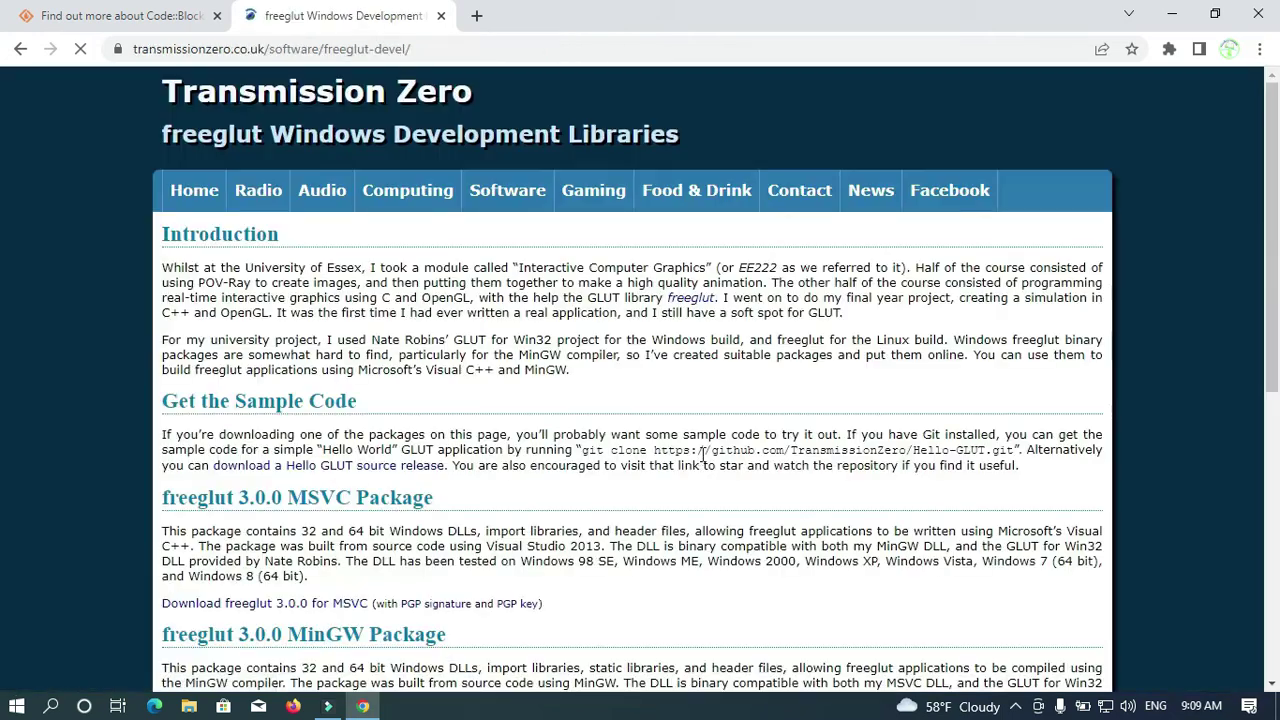
pyautogui.scroll(-3, 745, 271)
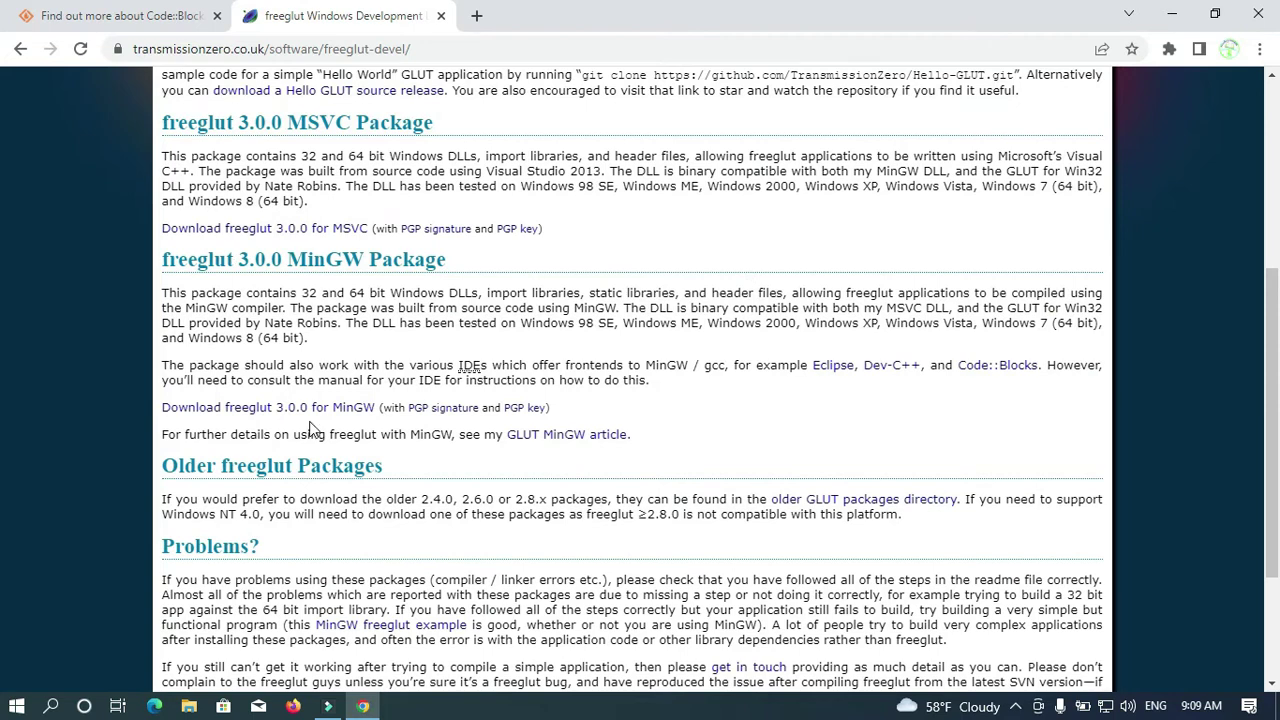
pyautogui.scroll(2, 290, 420)
pyautogui.scroll(-1, 268, 515)
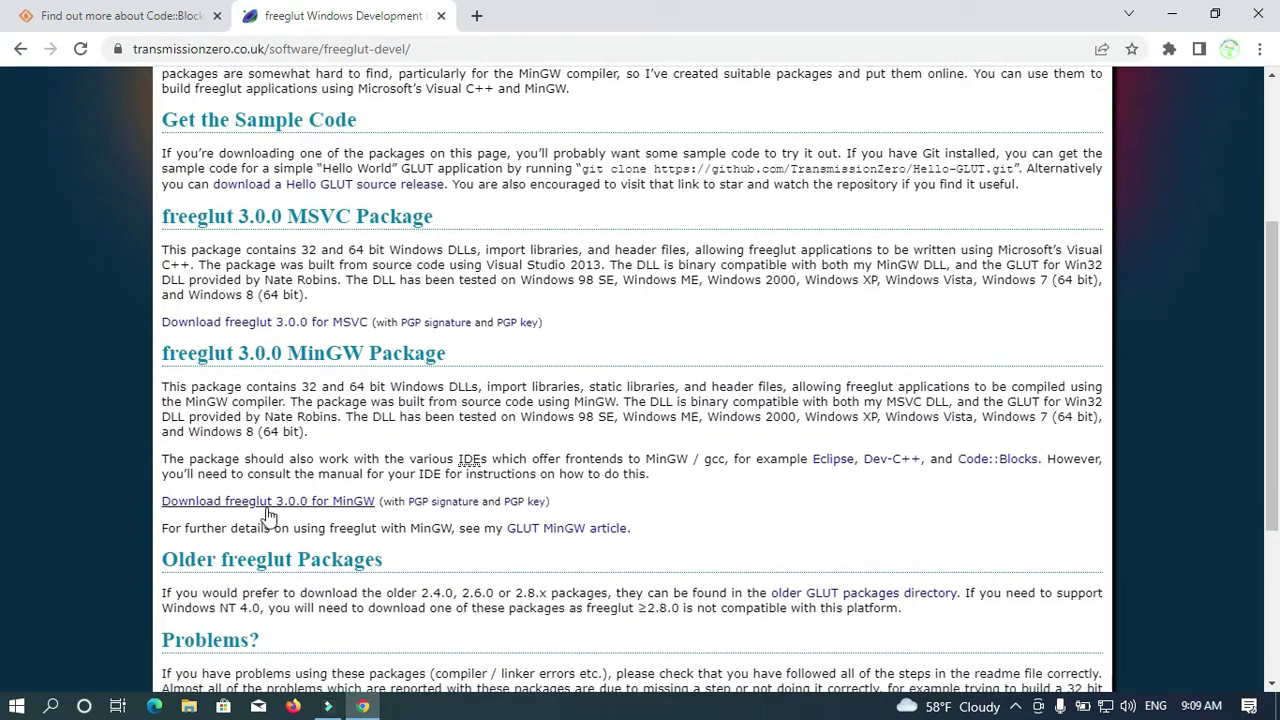
pyautogui.click(218, 503)
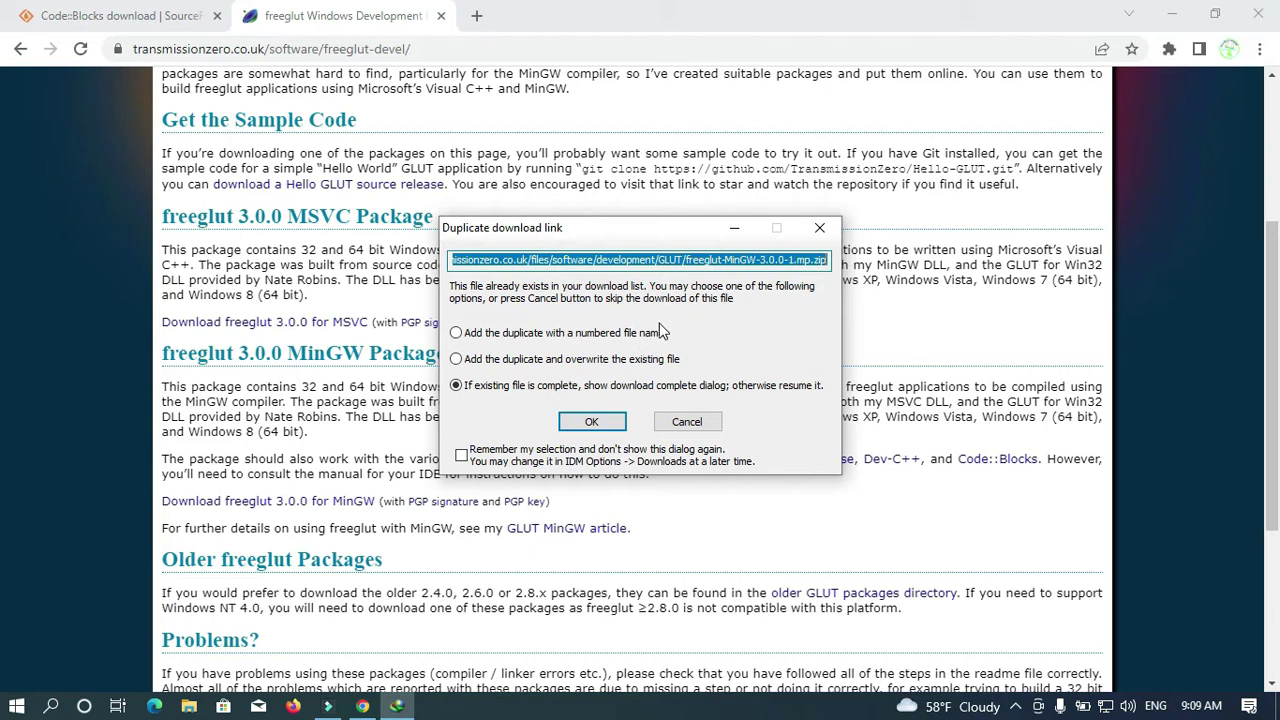
# Add the duplicate download with a numbered file name and start downloading the freeglut archive in the Compressed category
pyautogui.click(461, 336)
pyautogui.click(591, 421)
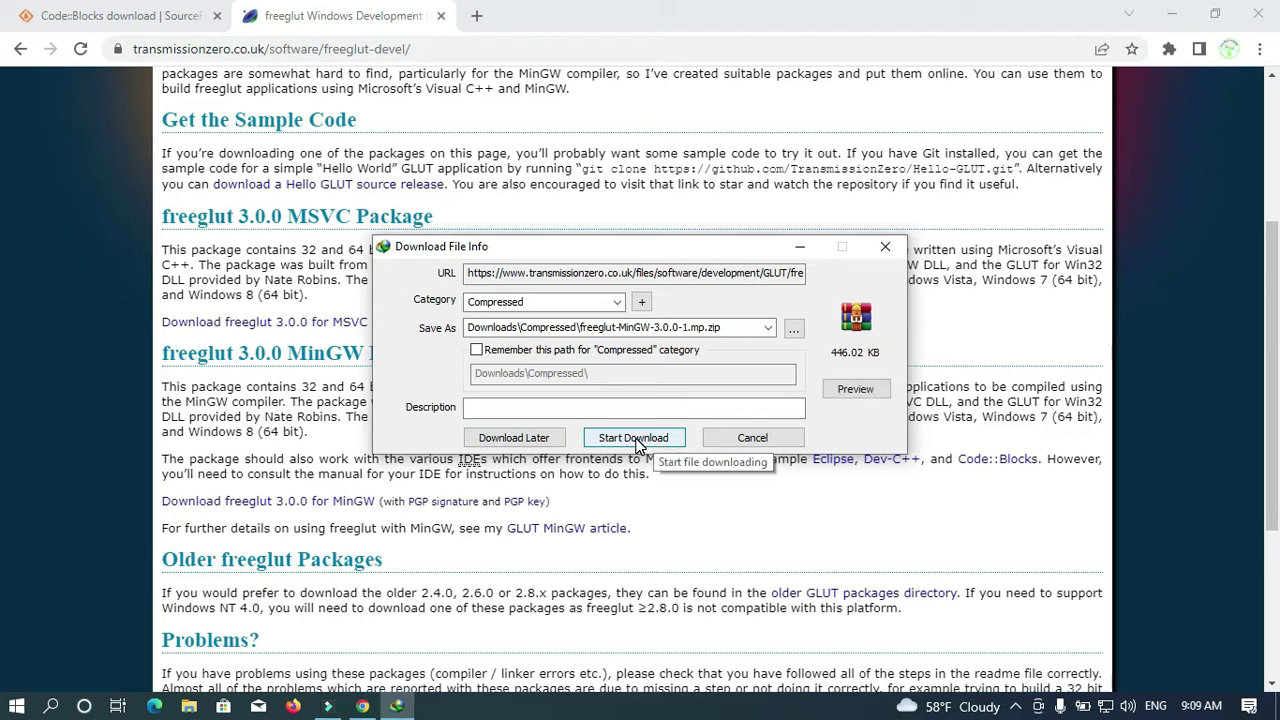
pyautogui.click(636, 445)
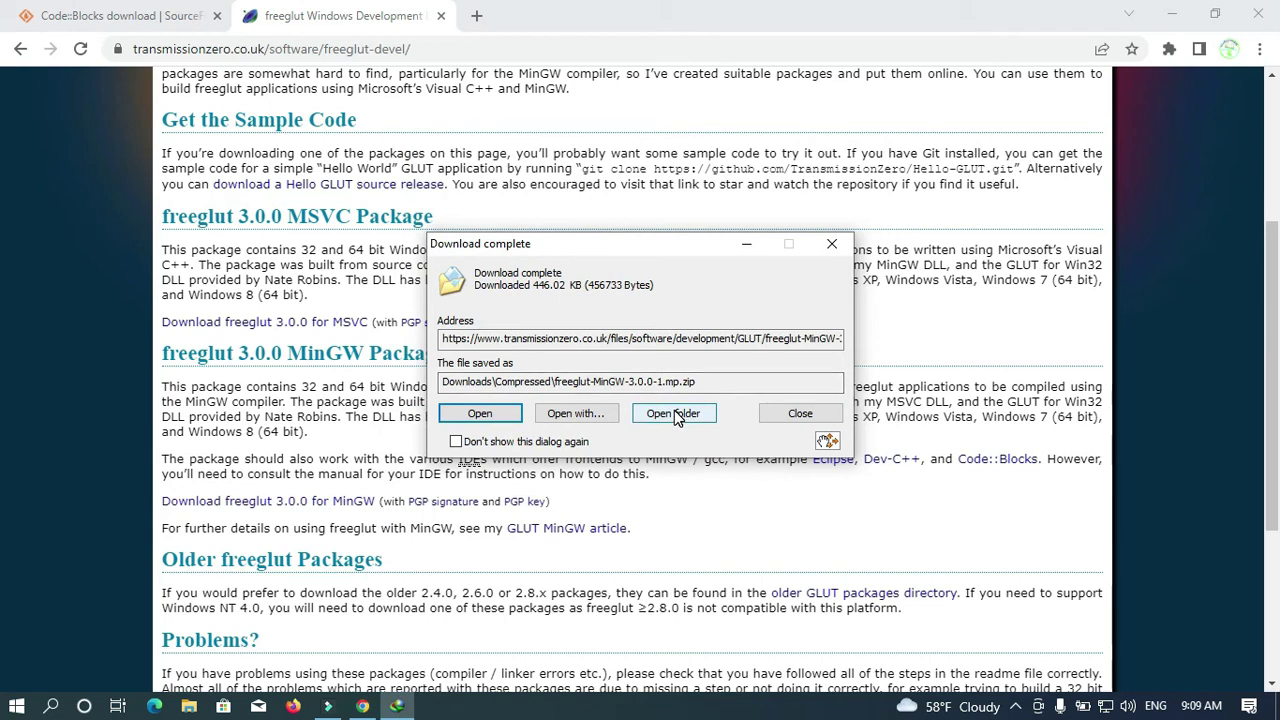
# Minimize the browser, open the download's folder and extract the freeglut archive with WinRAR into a freeglut-MinGW-3.0.0-1.mp folder
pyautogui.click(1174, 15)
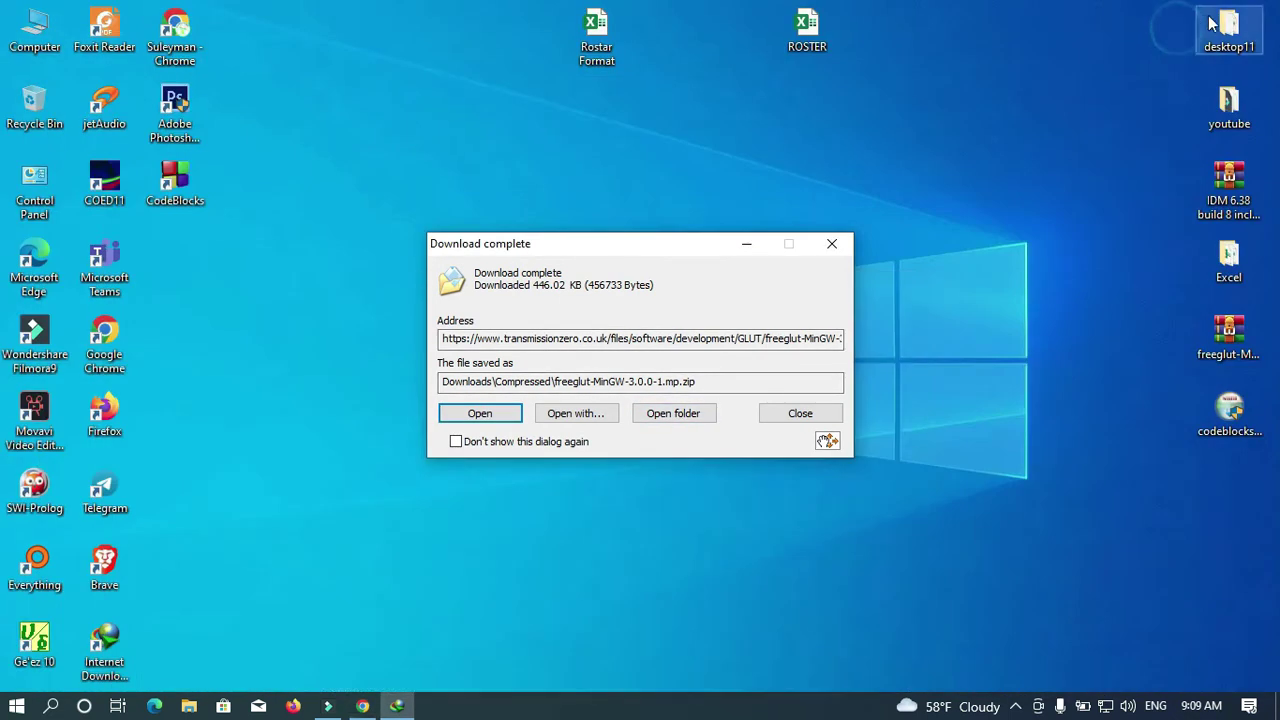
pyautogui.click(668, 418)
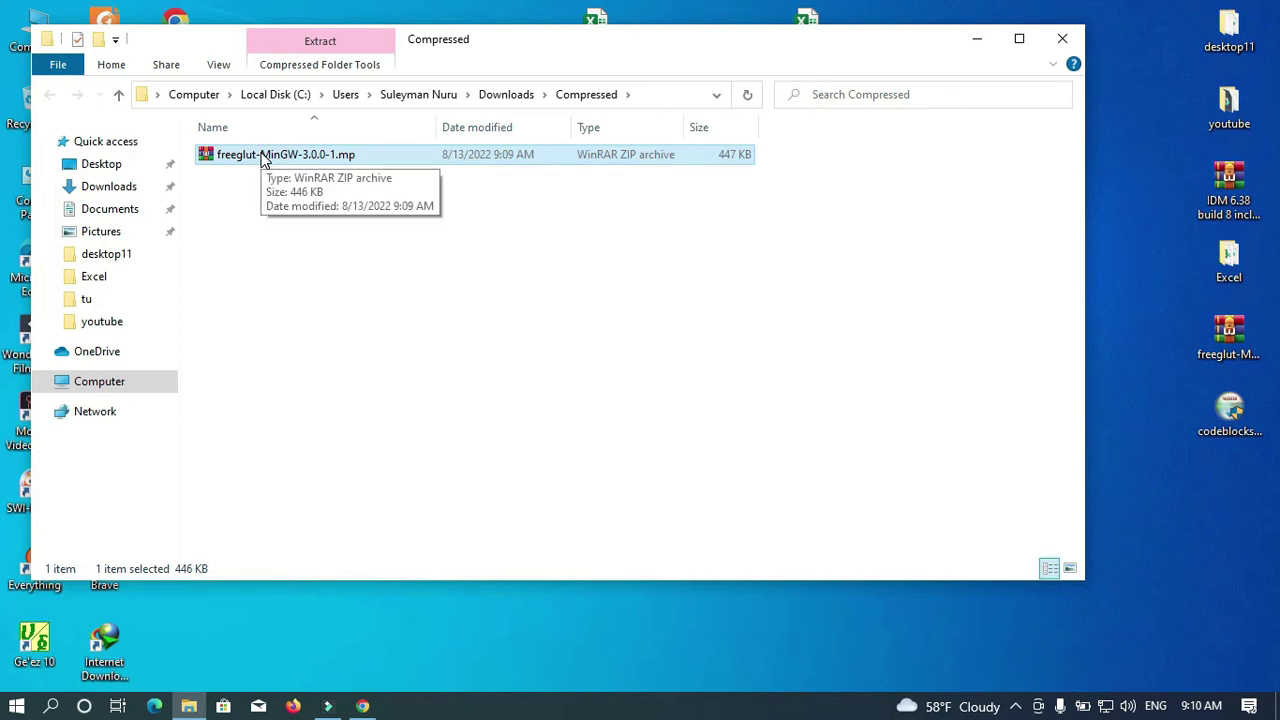
pyautogui.rightClick(291, 153)
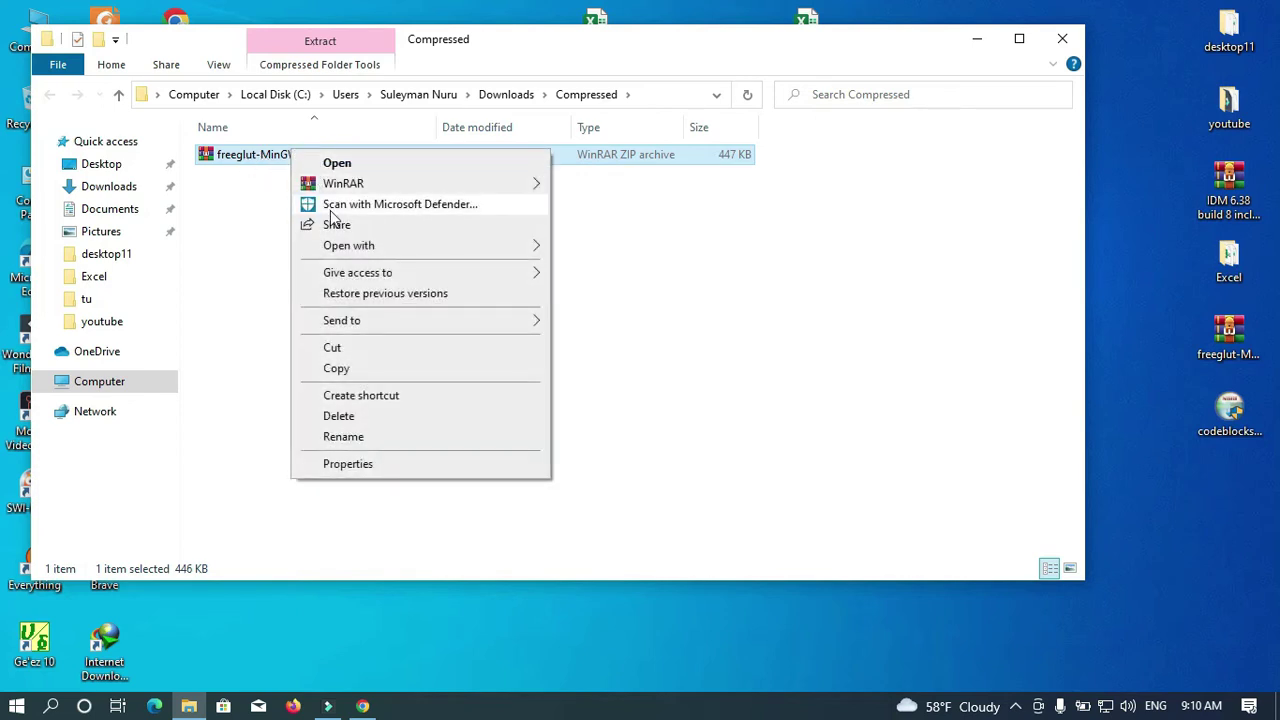
pyautogui.moveTo(486, 184)
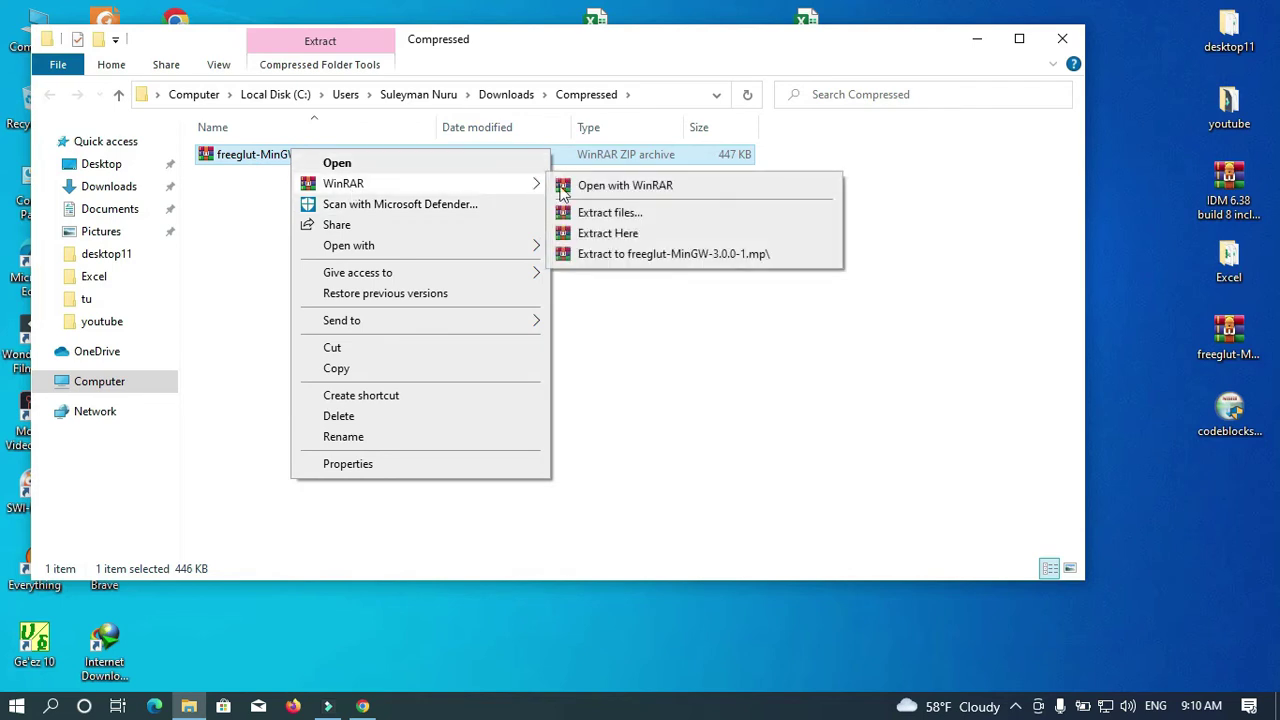
pyautogui.click(632, 256)
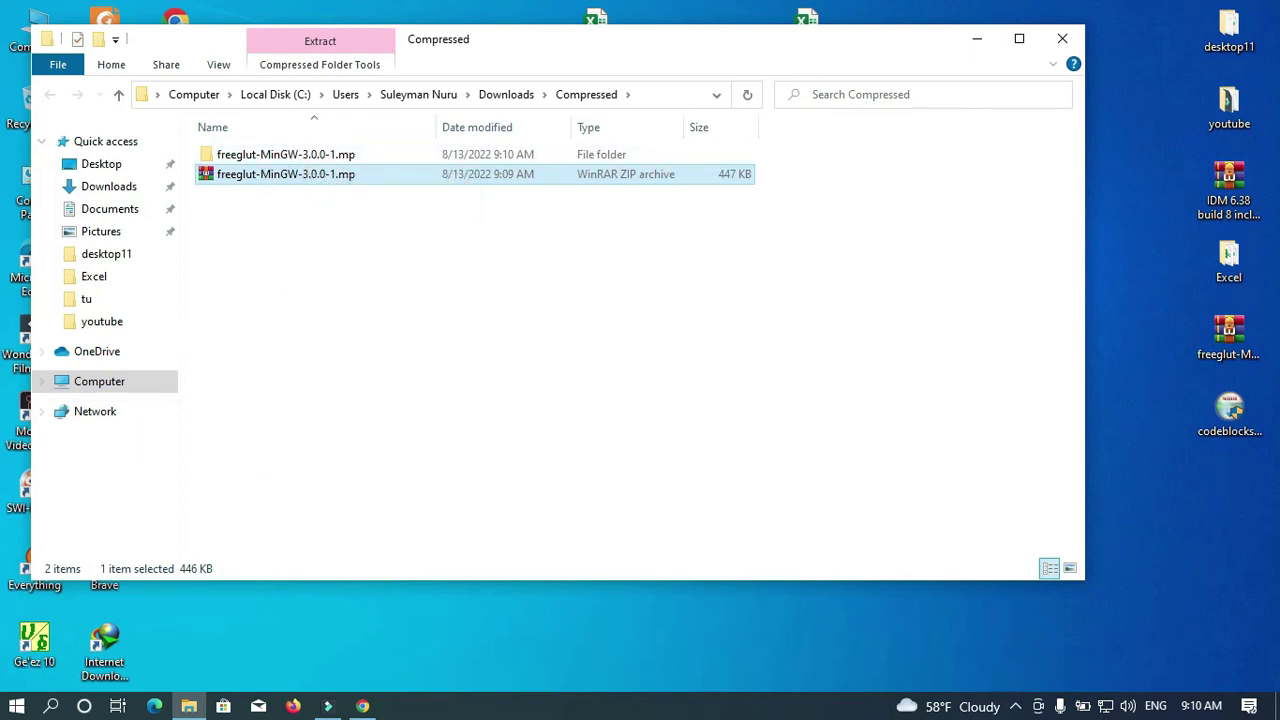
# Open the CodeBlocks installation folder in Program Files by following the file locations of its Start menu shortcuts
pyautogui.click(18, 706)
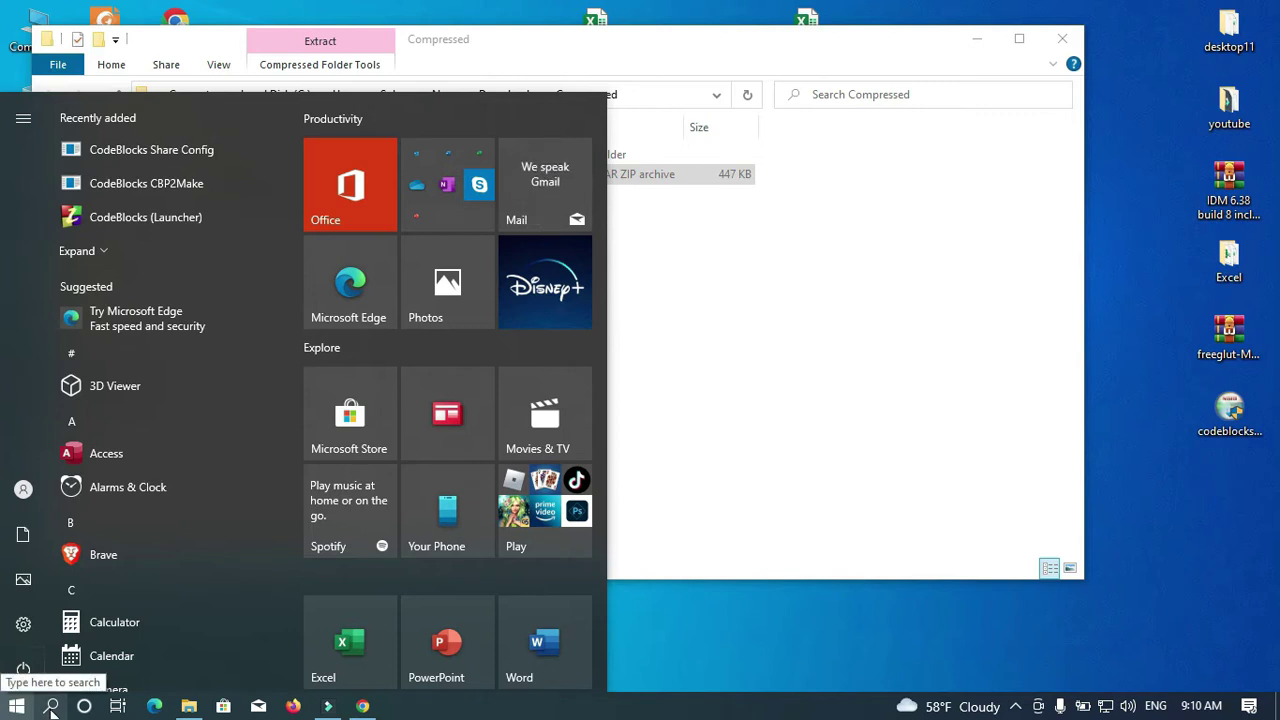
pyautogui.rightClick(125, 181)
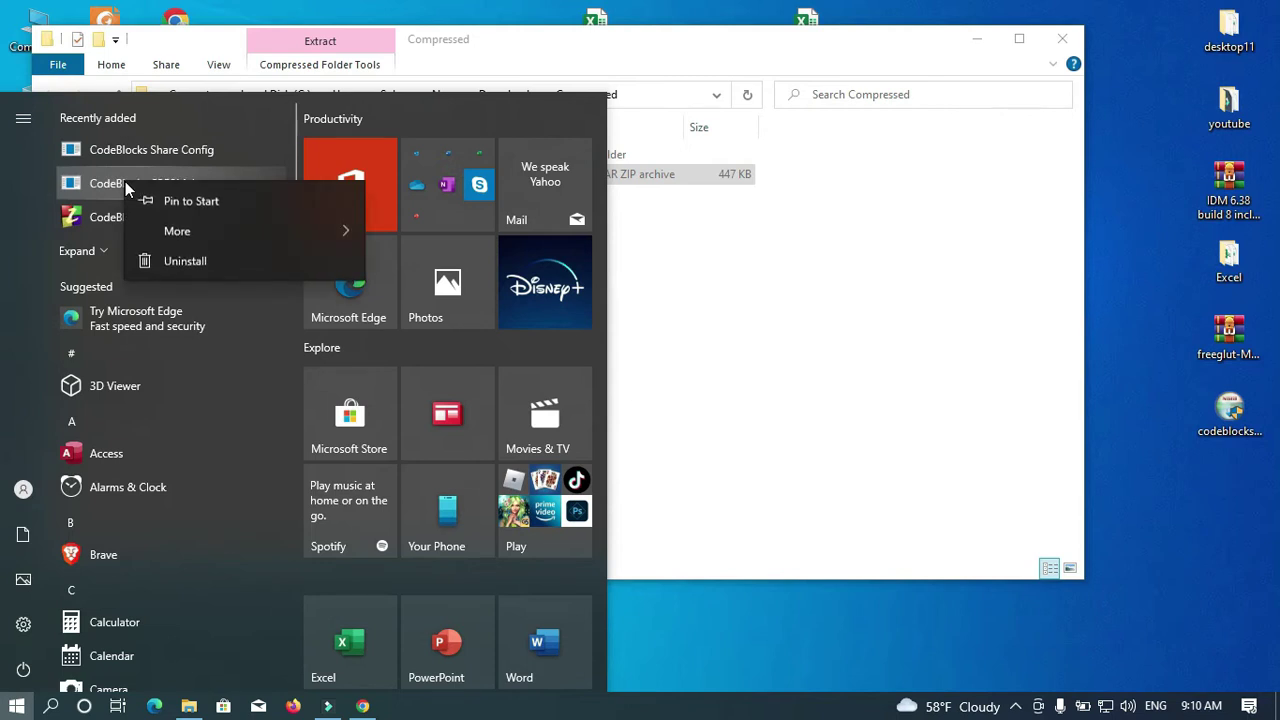
pyautogui.moveTo(215, 235)
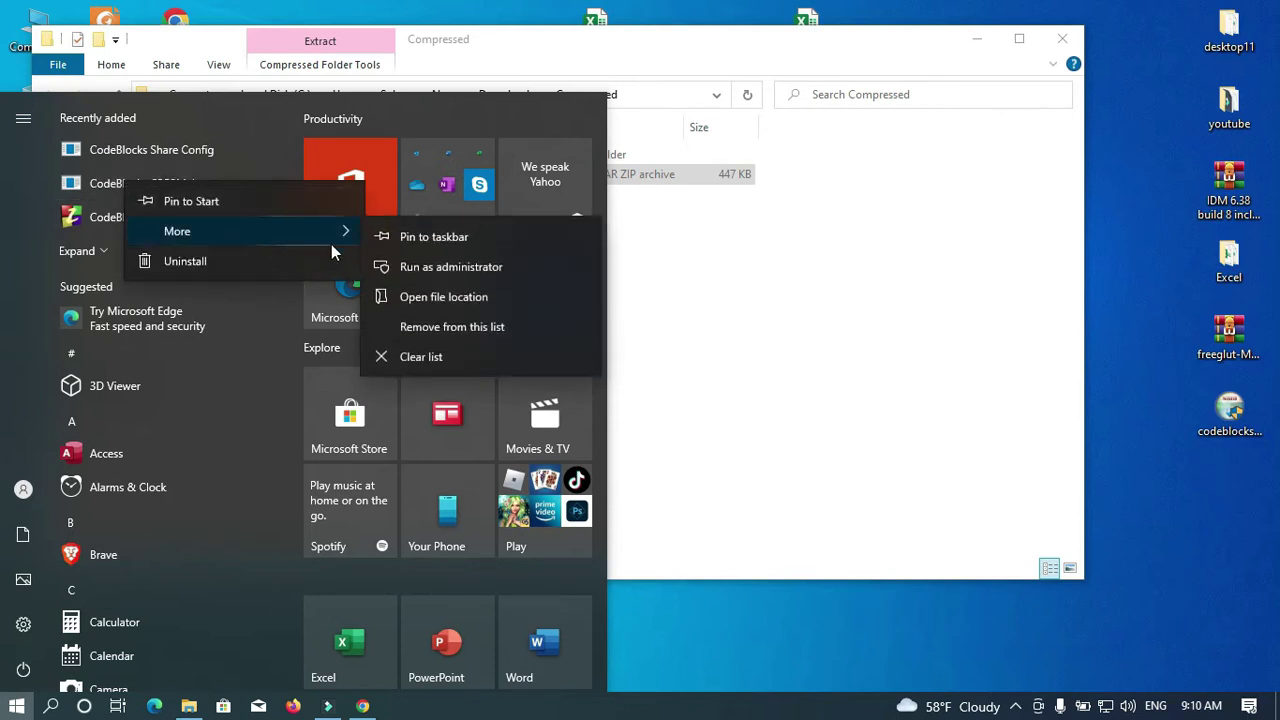
pyautogui.click(446, 298)
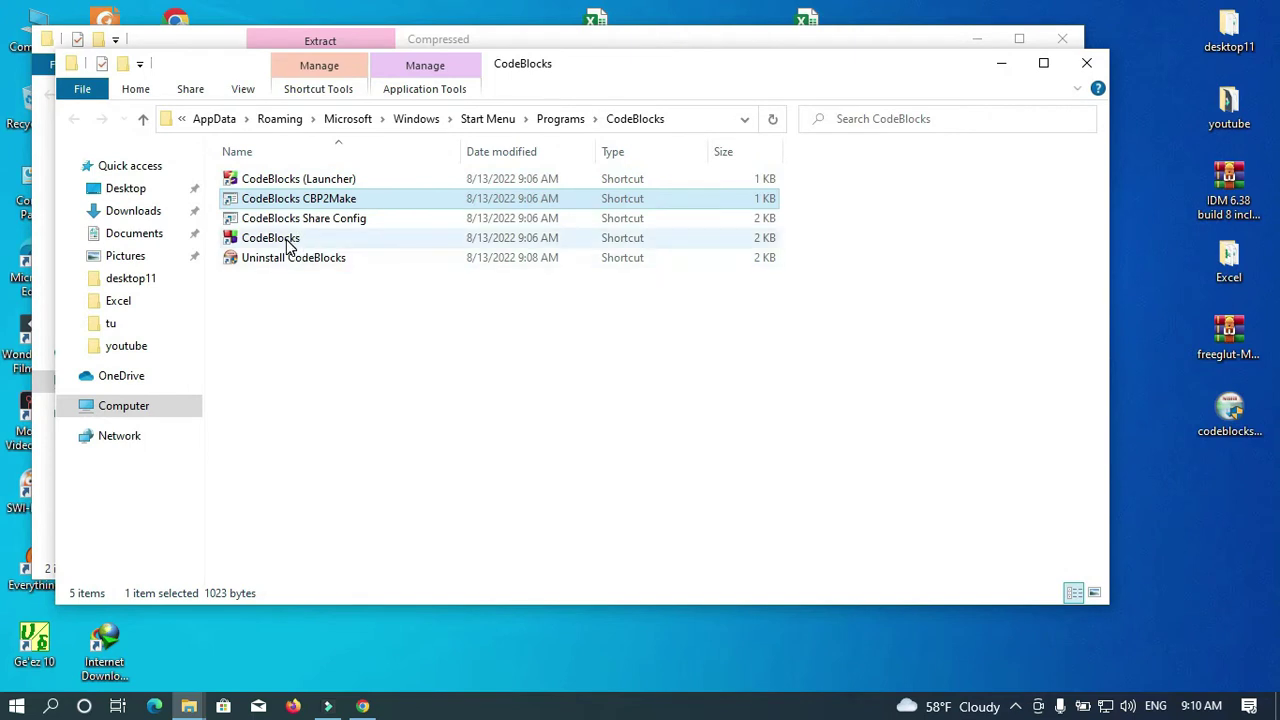
pyautogui.click(270, 243)
pyautogui.rightClick(266, 243)
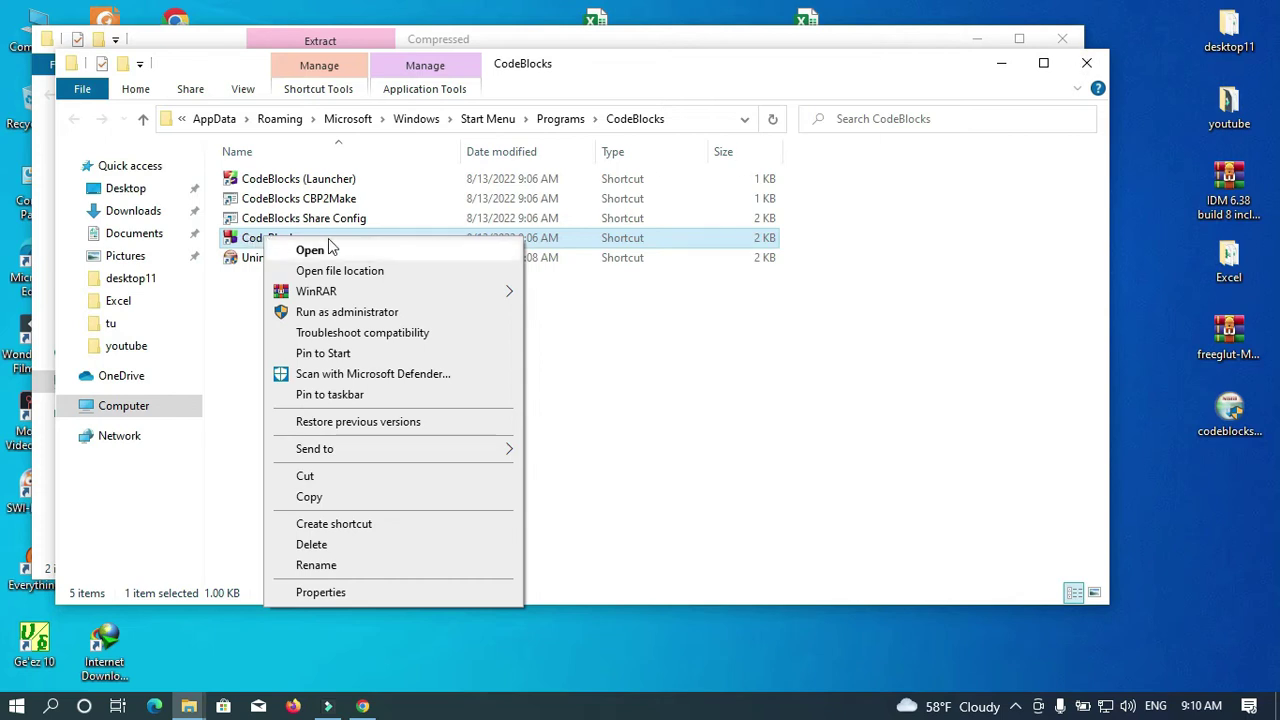
pyautogui.click(378, 272)
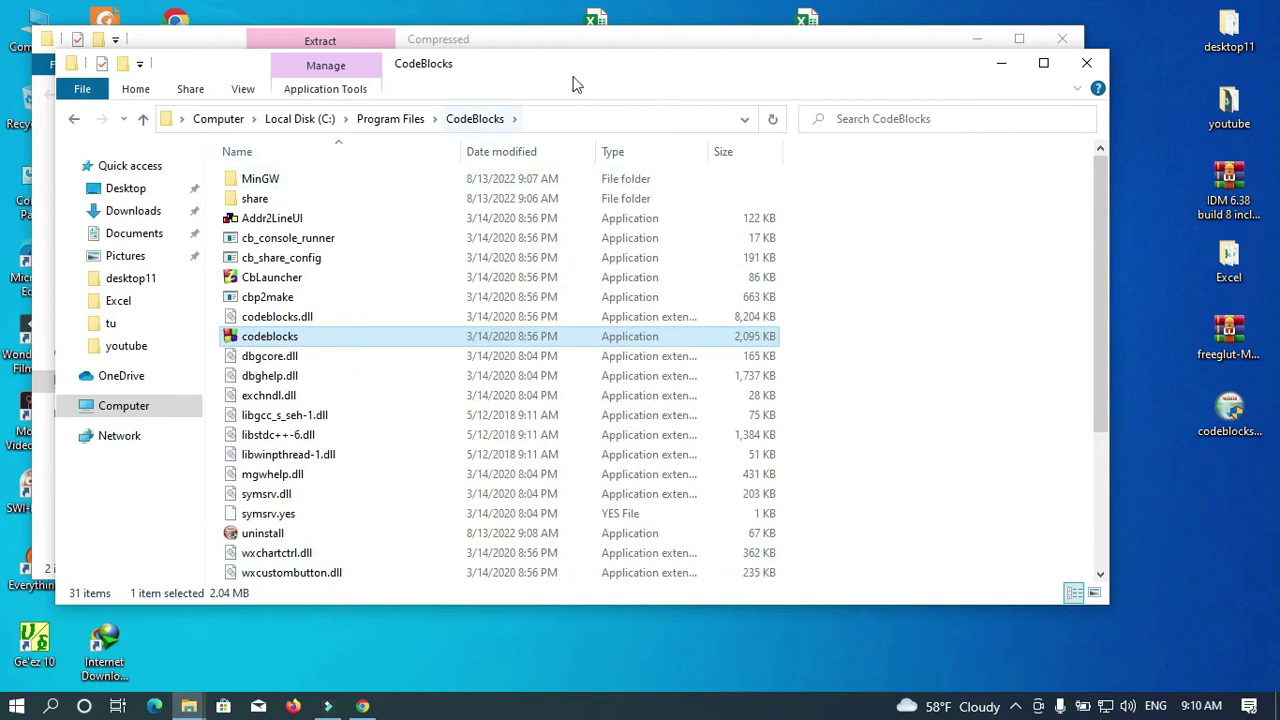
# Snap the CodeBlocks installation folder window to the right half of the screen
pyautogui.moveTo(571, 82); pyautogui.dragTo(537, 147)
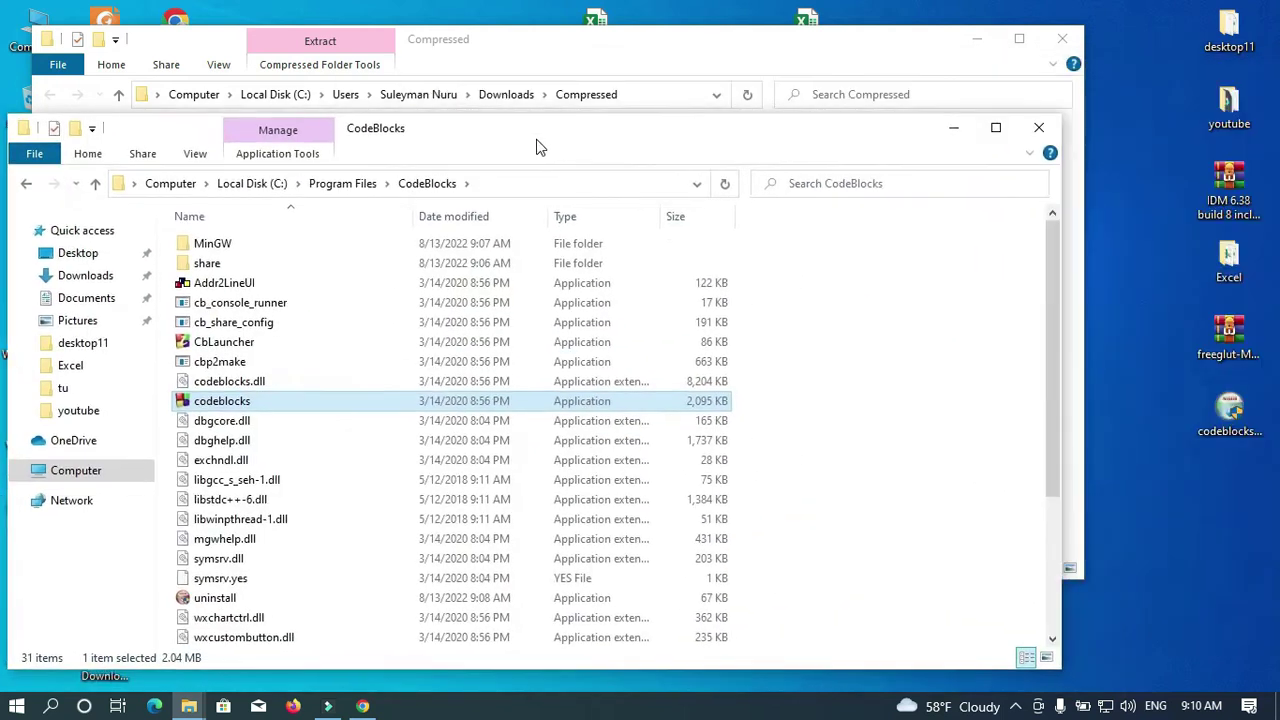
pyautogui.click(995, 128)
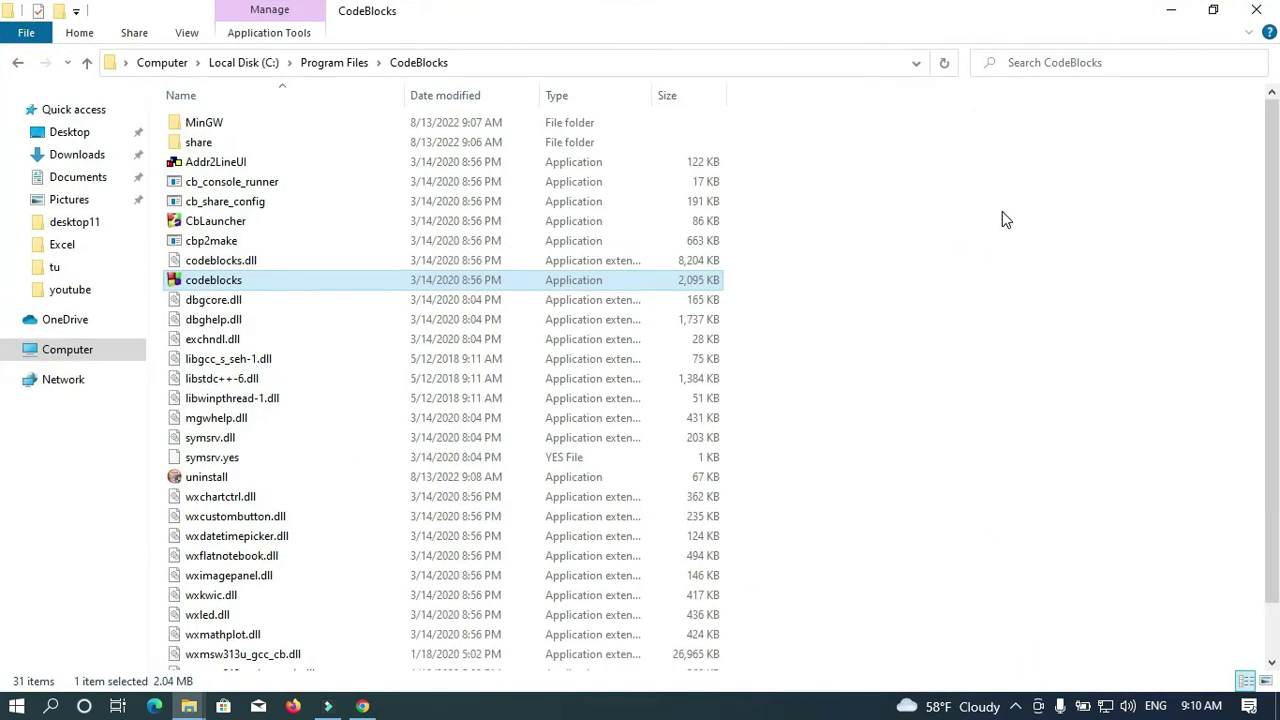
pyautogui.press('super+Right')
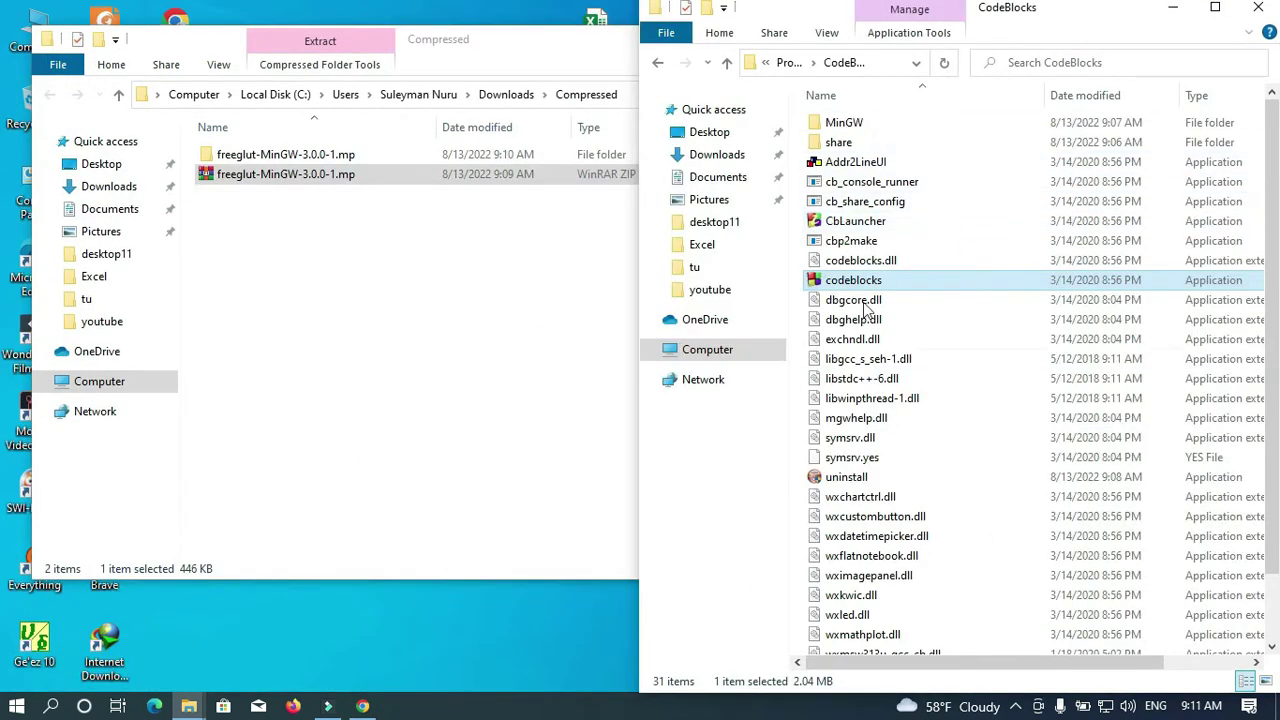
# Open the MinGW\x86_64-w64-mingw32\include\GL folder inside the CodeBlocks installation folder
pyautogui.doubleClick(862, 123)
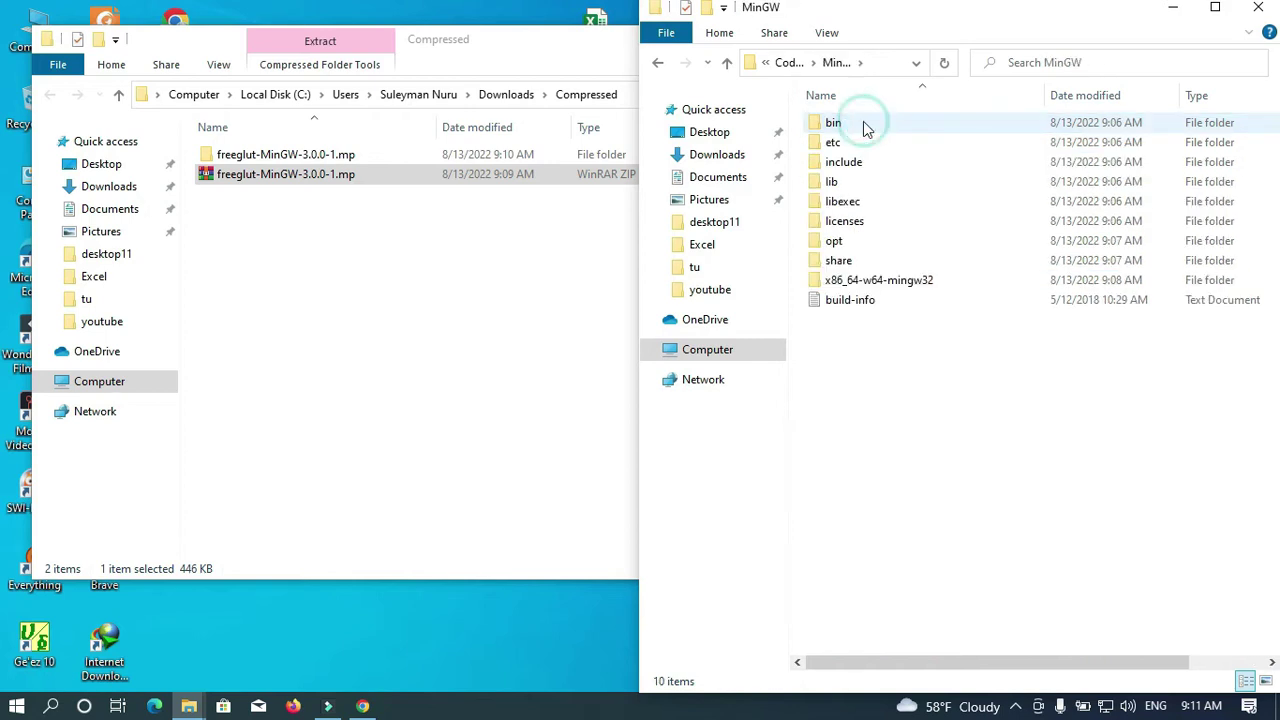
pyautogui.doubleClick(885, 287)
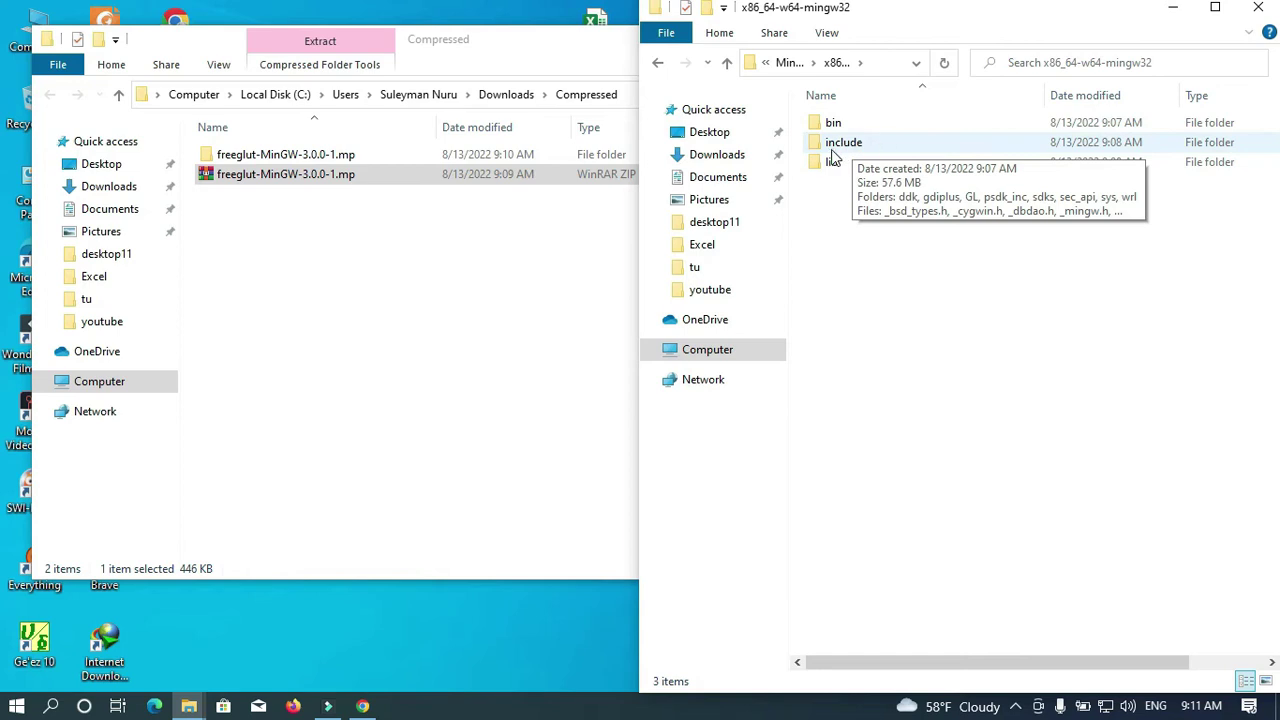
pyautogui.doubleClick(870, 145)
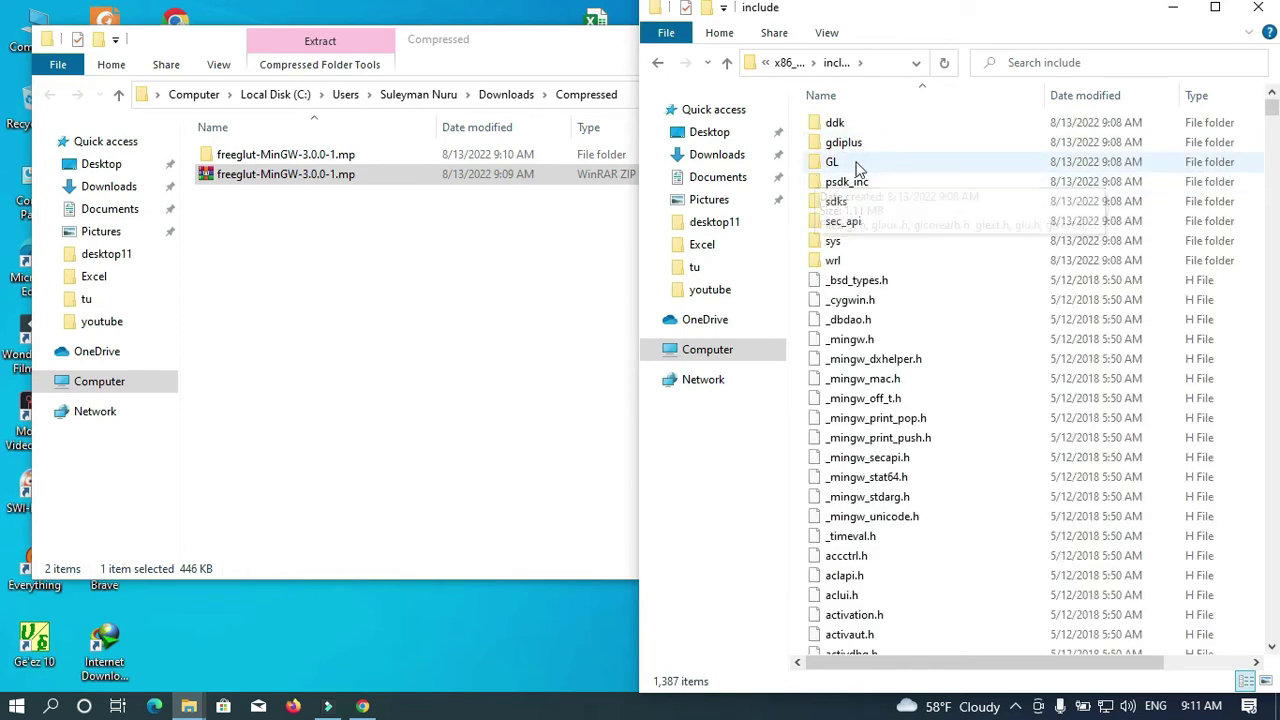
pyautogui.click(855, 164)
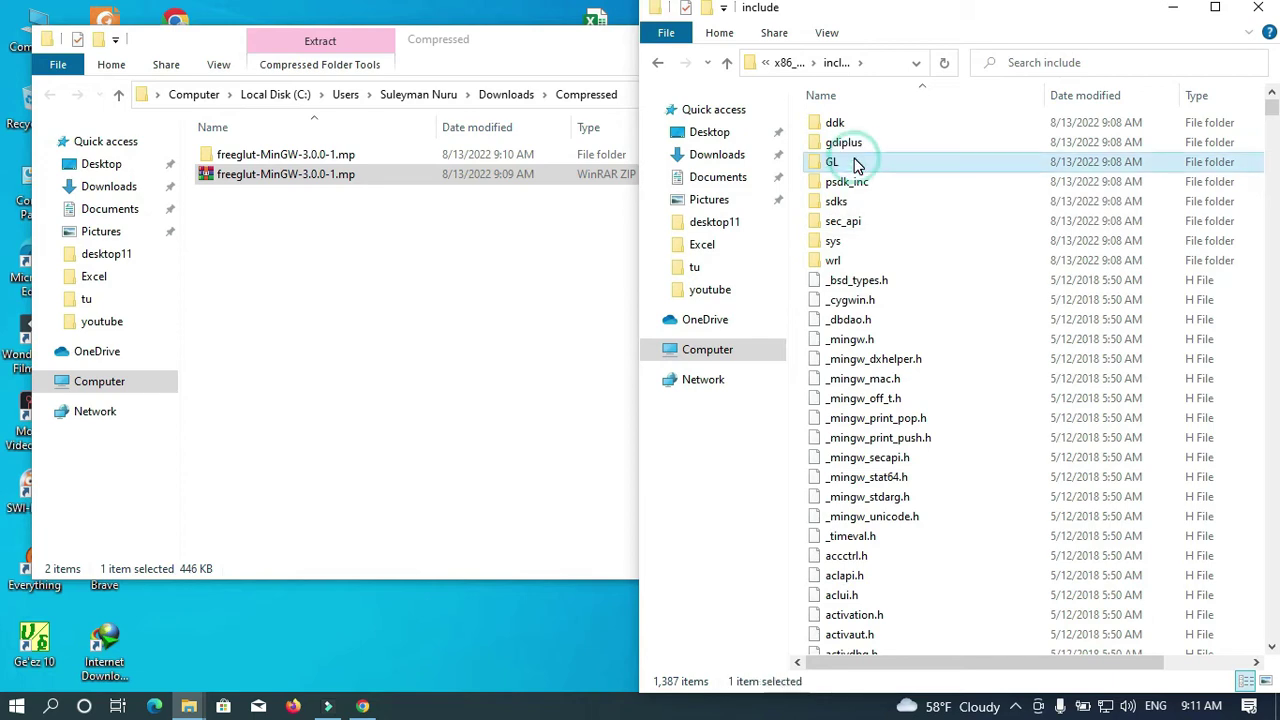
pyautogui.doubleClick(890, 164)
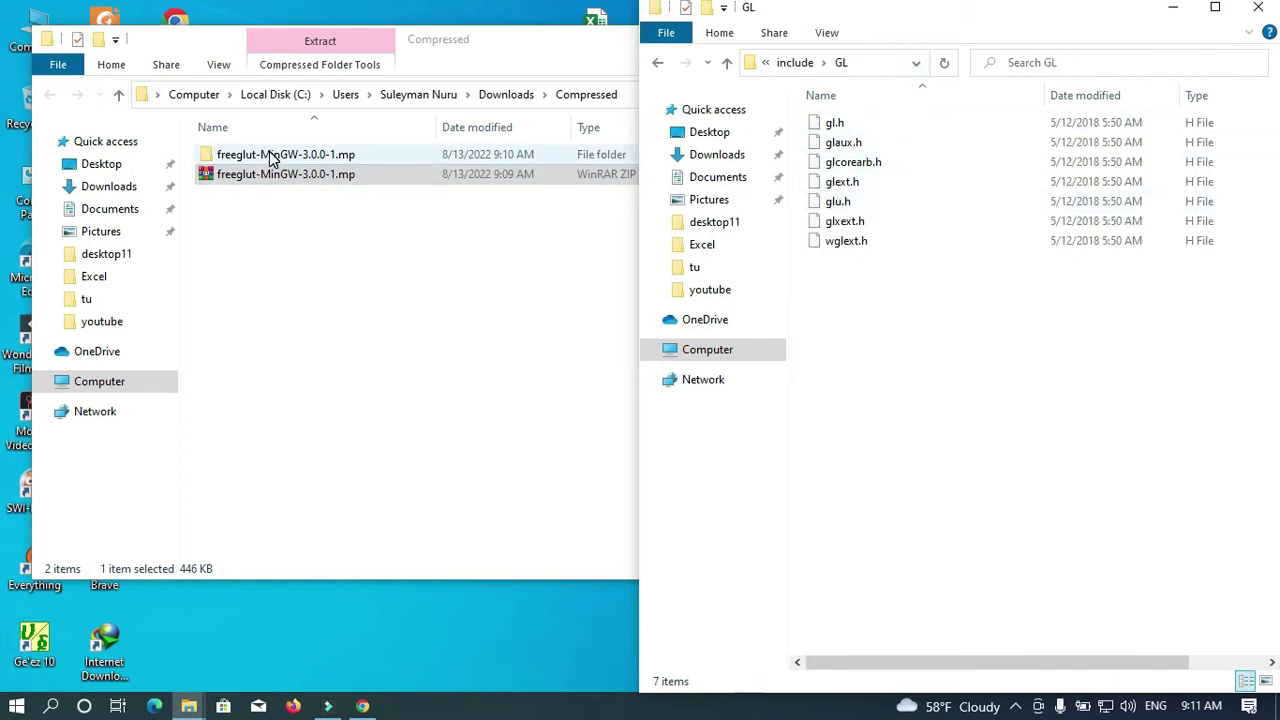
# Arrange the Compressed downloads window in the left half of the screen, beside the MinGW GL folder window
pyautogui.click(510, 45)
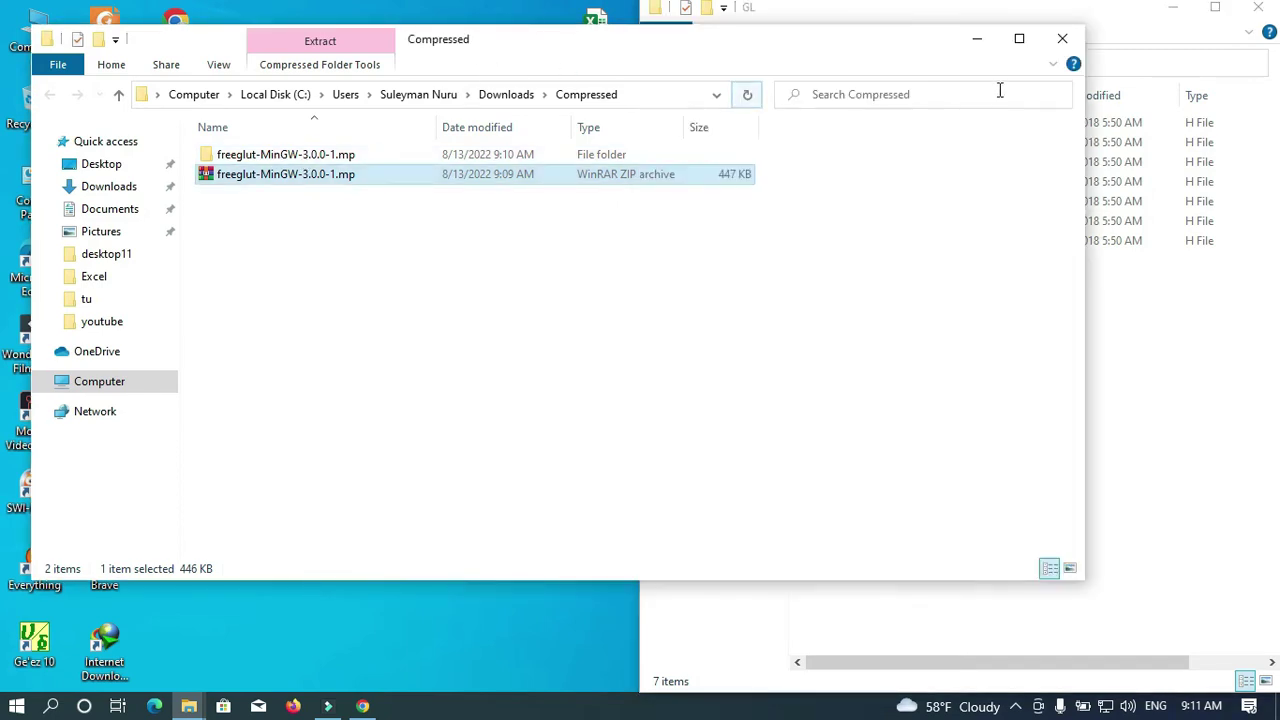
pyautogui.click(1020, 42)
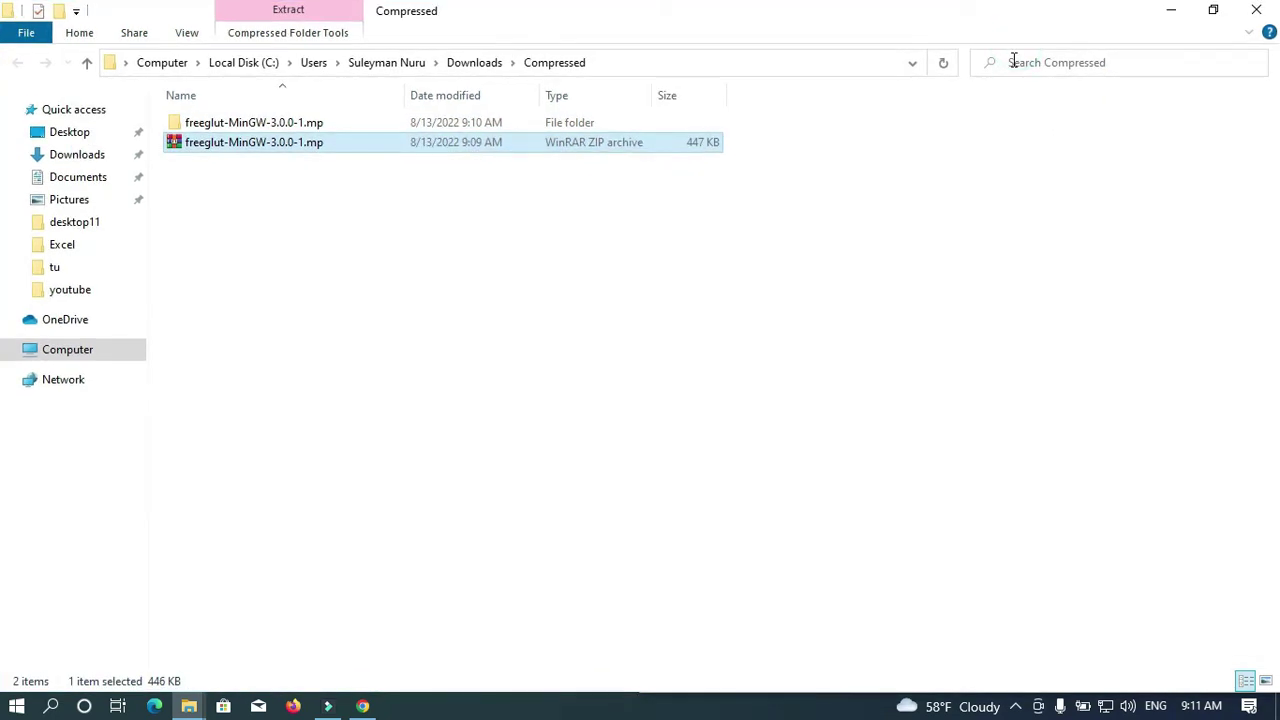
pyautogui.press('super+Down')
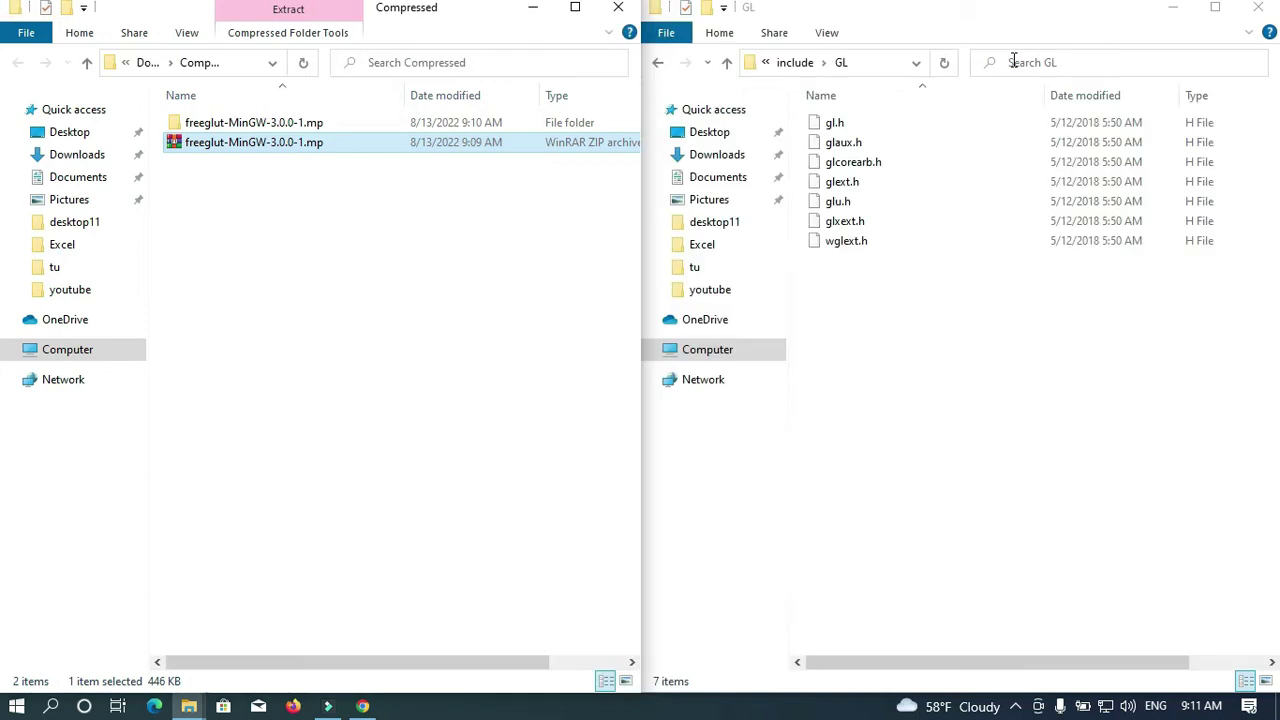
# Open the freeglut\include\GL folder inside the extracted freeglut-MinGW-3.0.0-1.mp folder
pyautogui.doubleClick(218, 130)
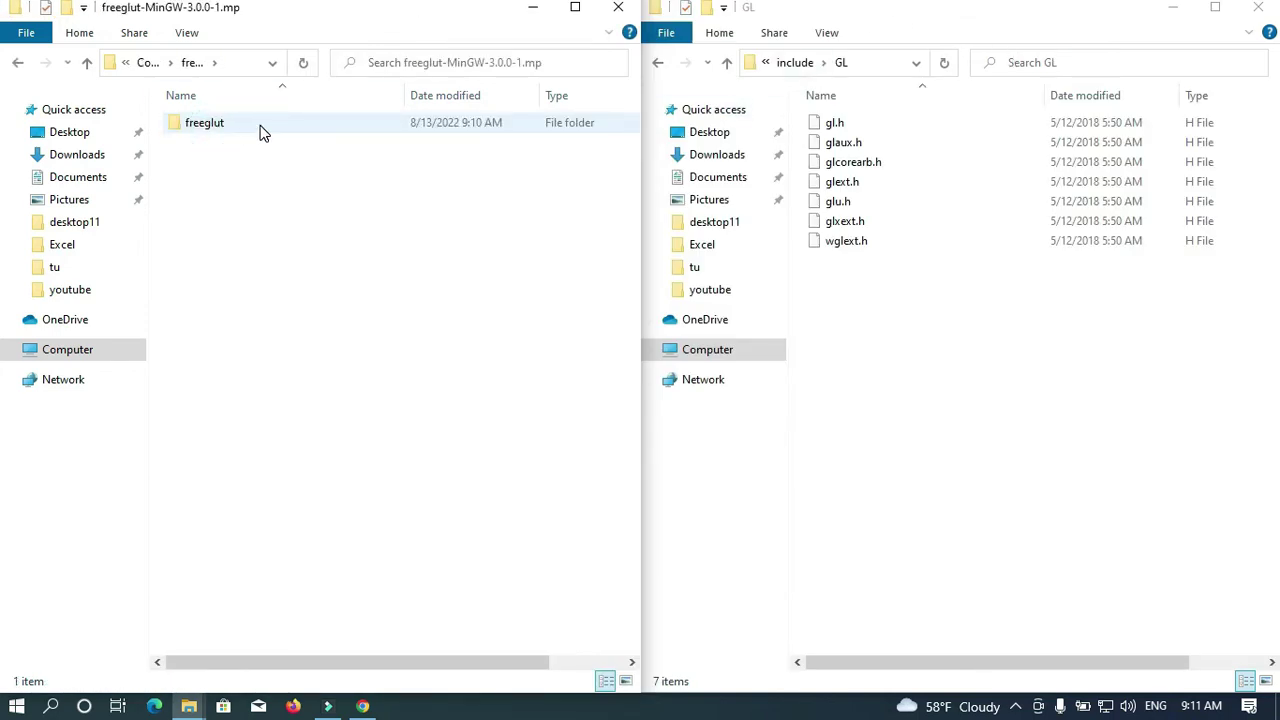
pyautogui.click(260, 130)
pyautogui.doubleClick(260, 130)
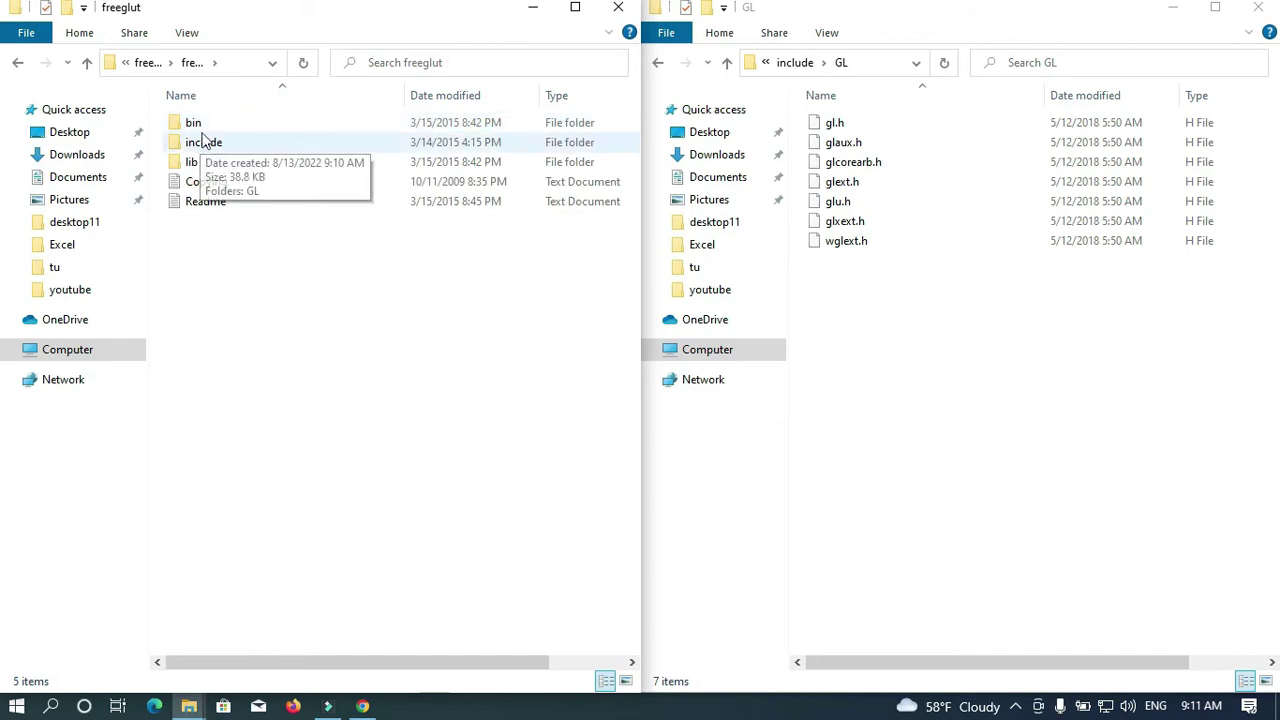
pyautogui.doubleClick(238, 142)
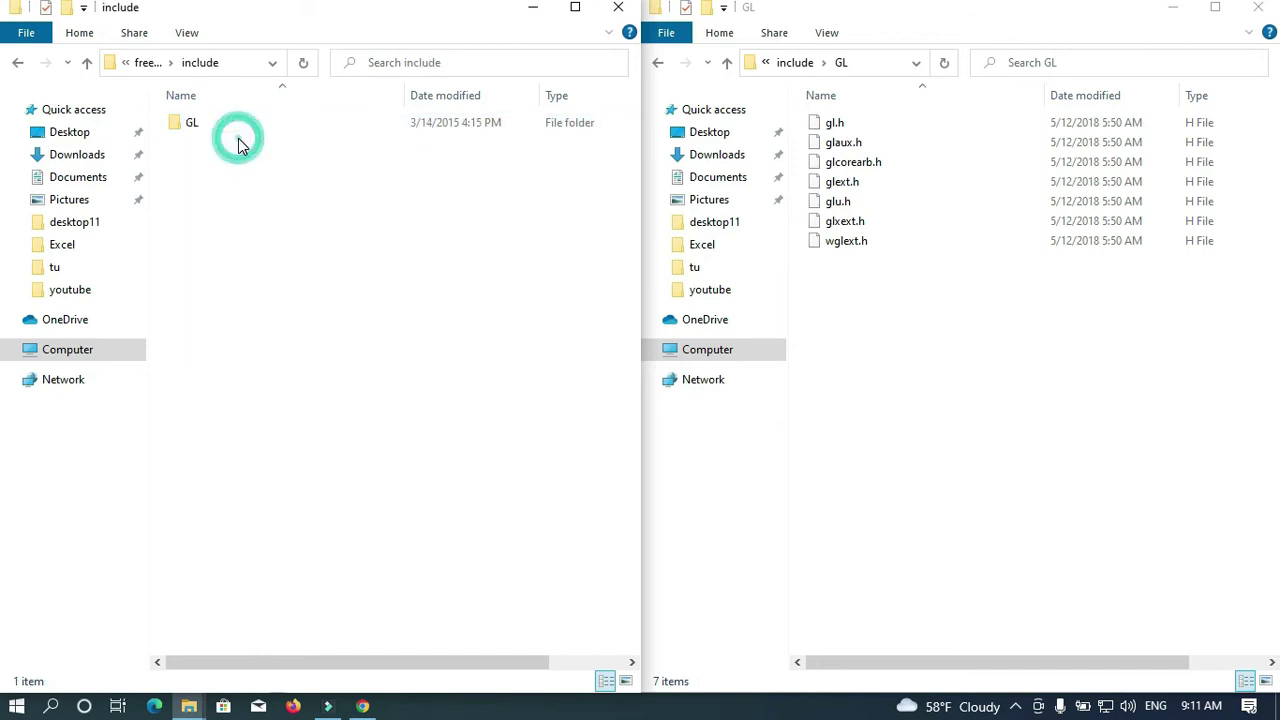
pyautogui.doubleClick(219, 124)
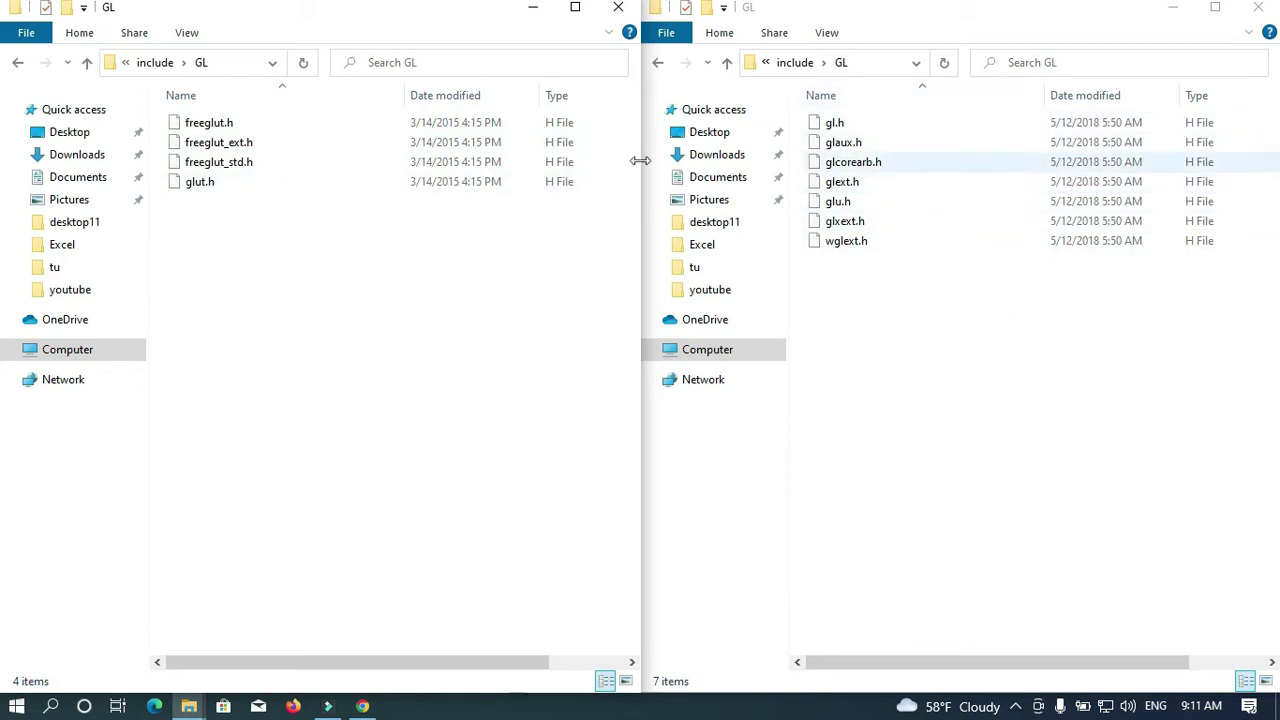
# Copy freeglut.h, freeglut_ext.h, freeglut_std.h and glut.h from the freeglut include\GL folder
pyautogui.click(209, 122)
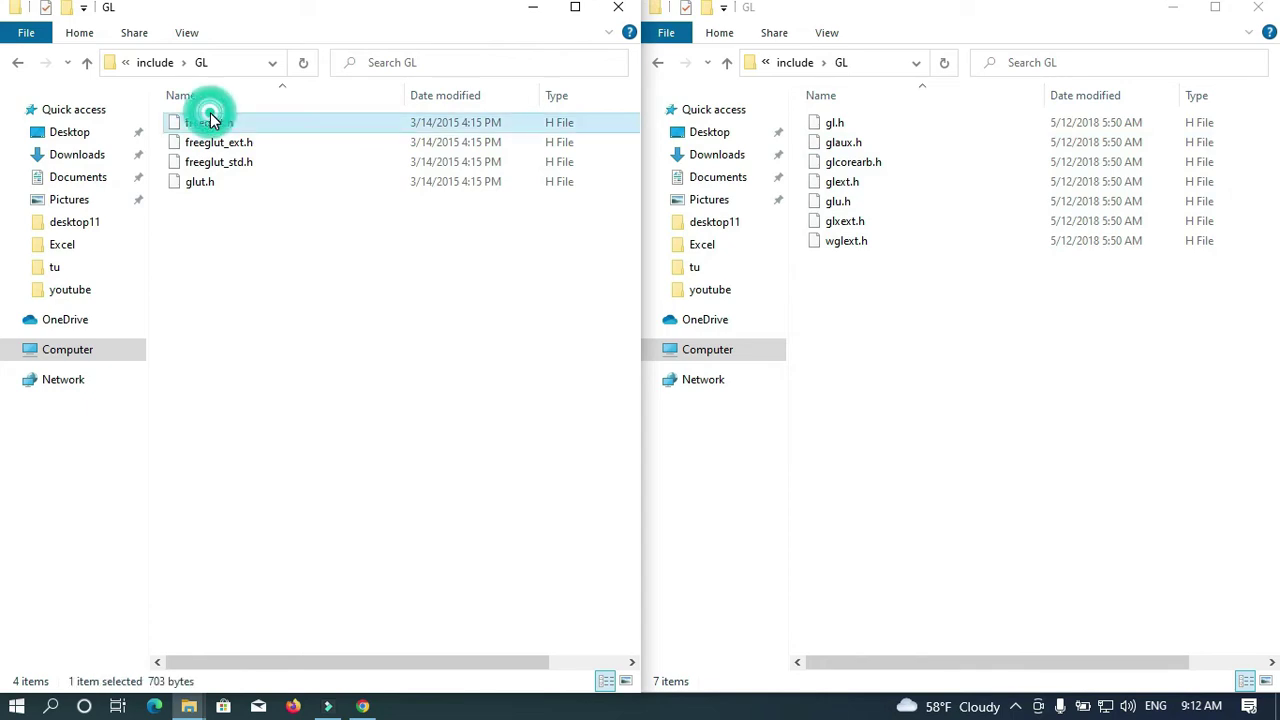
pyautogui.hotkey('shift', 'Down')
pyautogui.hotkey('shift', 'Down')
pyautogui.hotkey('shift', 'Down')
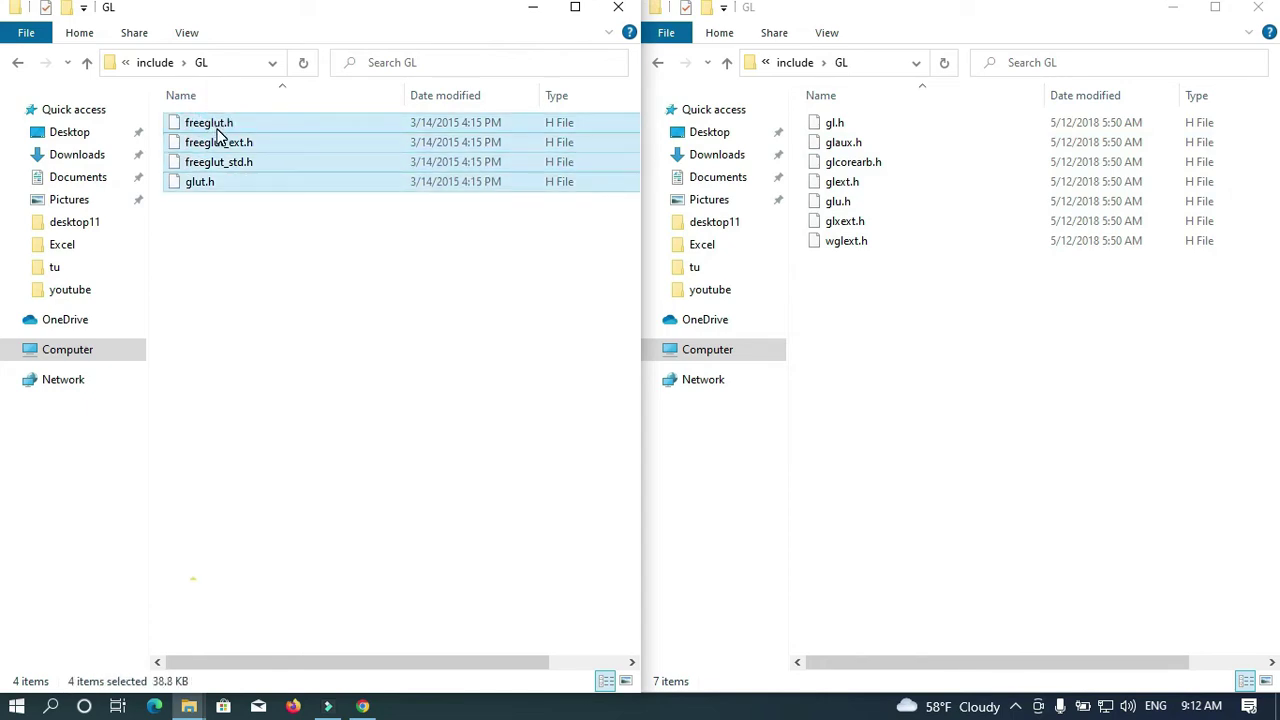
pyautogui.rightClick(219, 135)
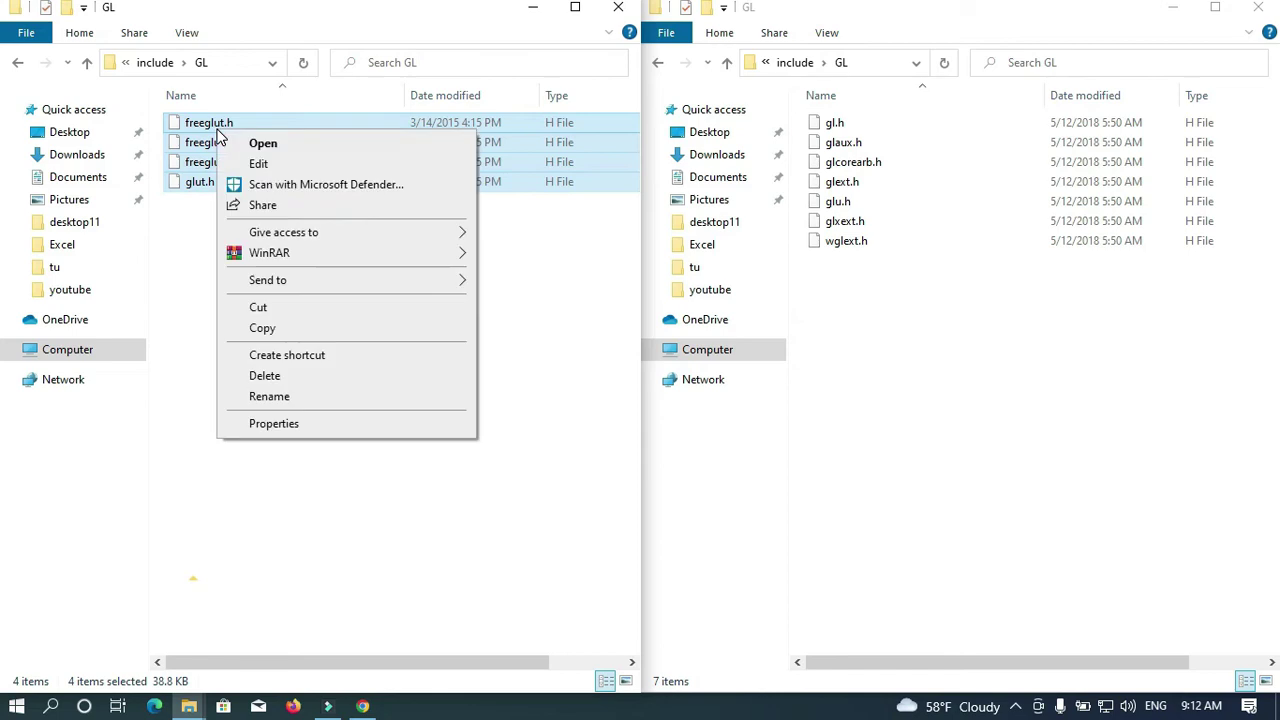
pyautogui.click(263, 328)
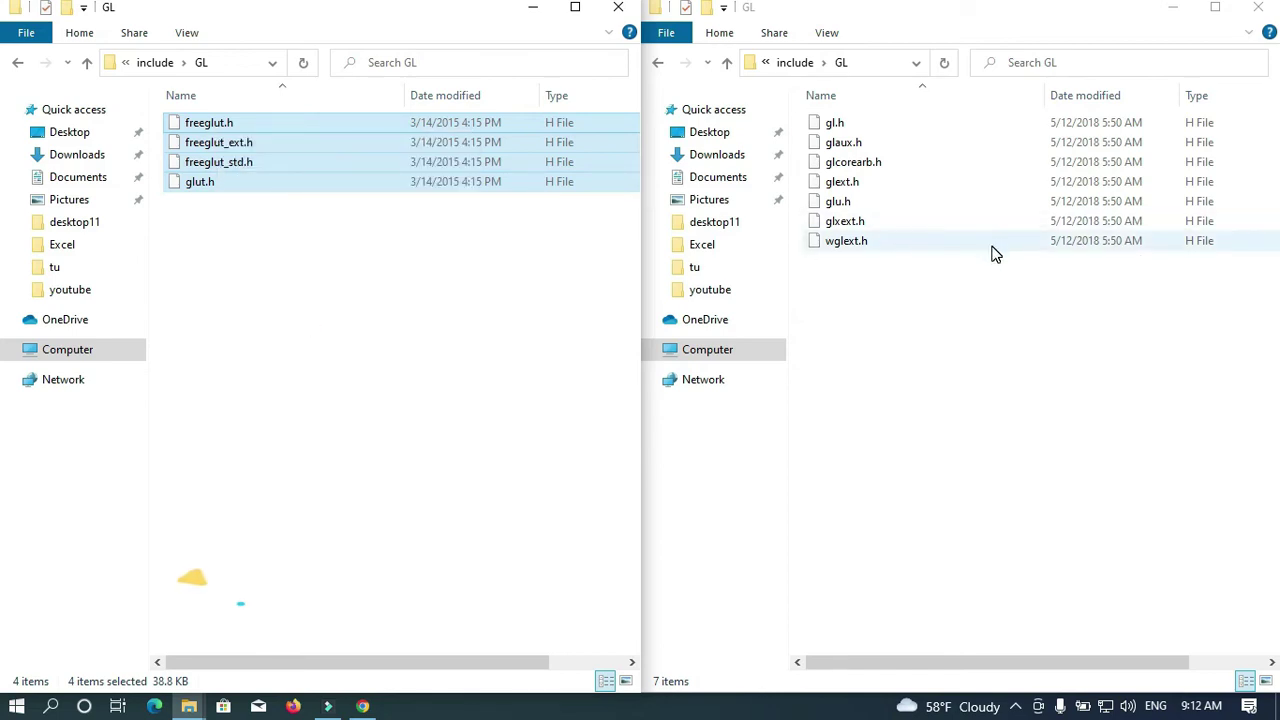
# Paste the copied header files into the MinGW include\GL folder, granting administrator permission for all current items
pyautogui.click(912, 278)
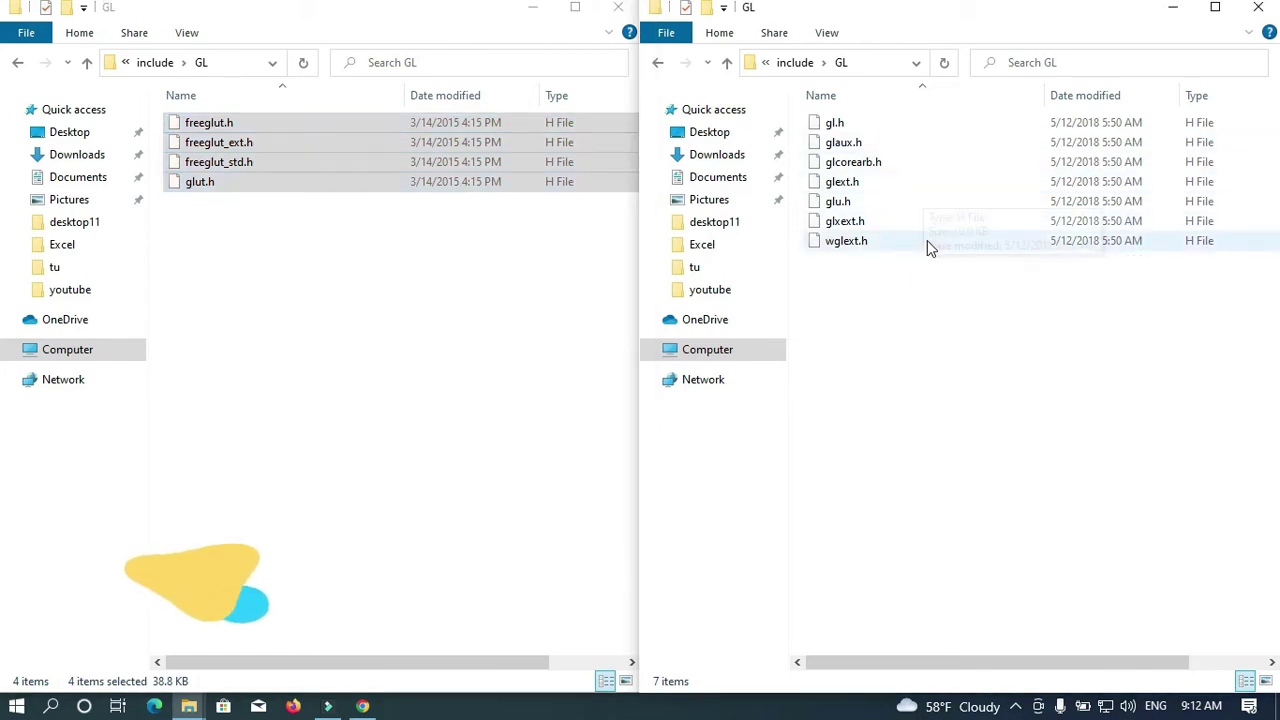
pyautogui.rightClick(909, 252)
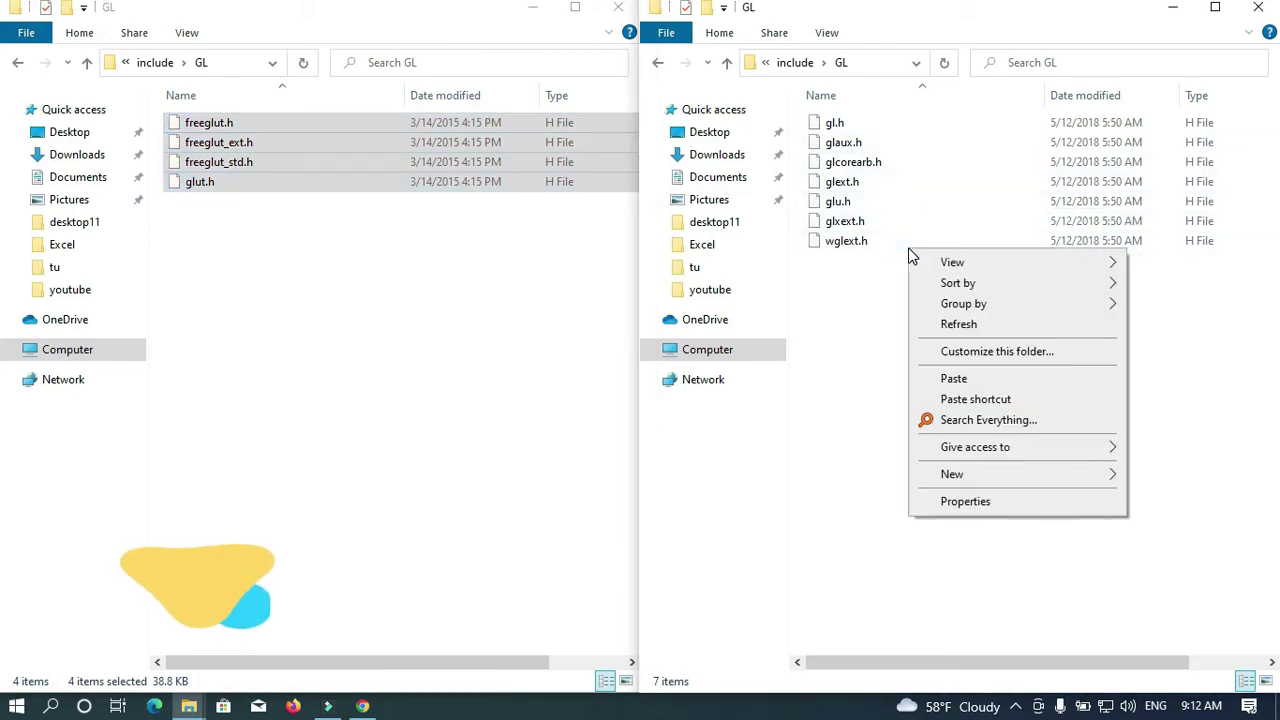
pyautogui.click(954, 378)
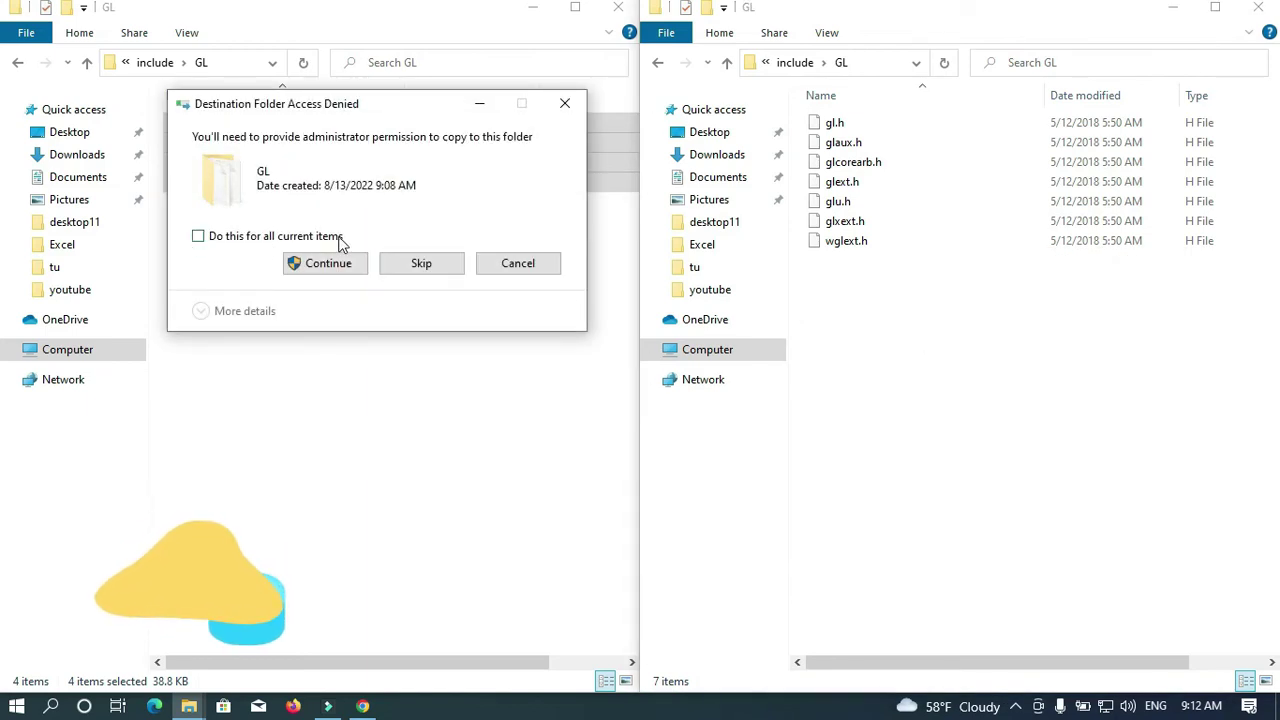
pyautogui.click(198, 238)
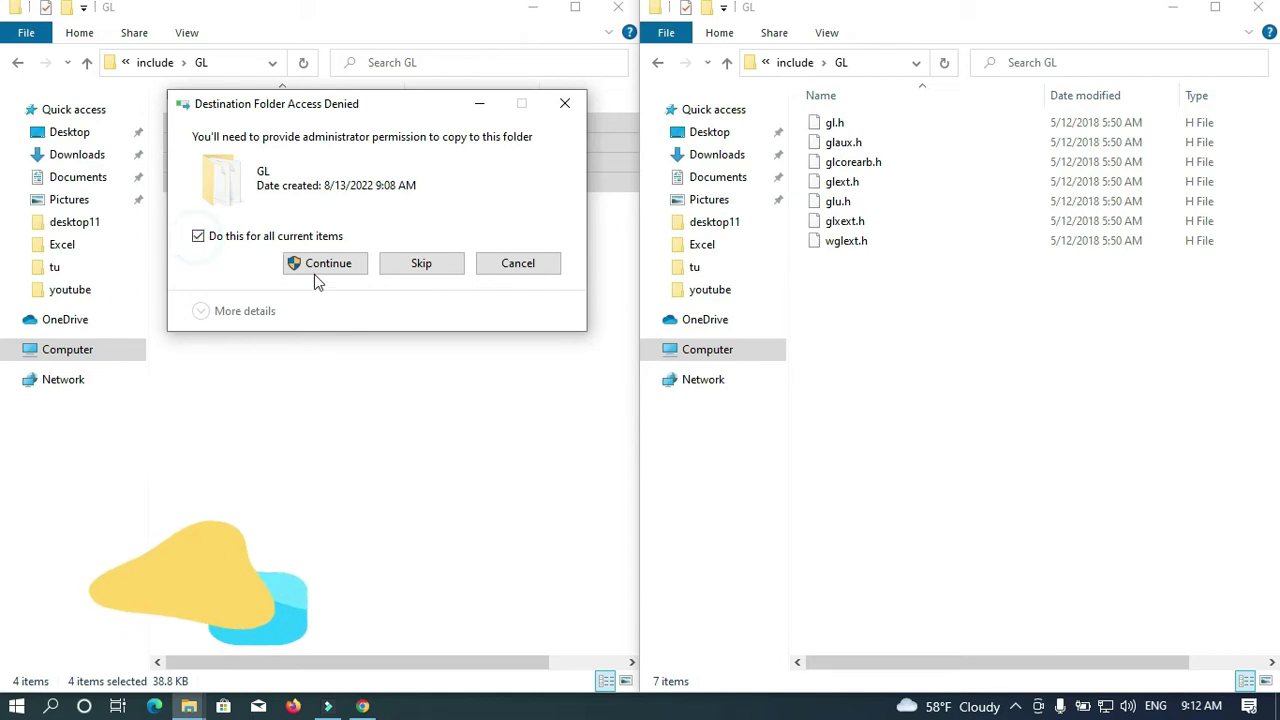
pyautogui.click(334, 268)
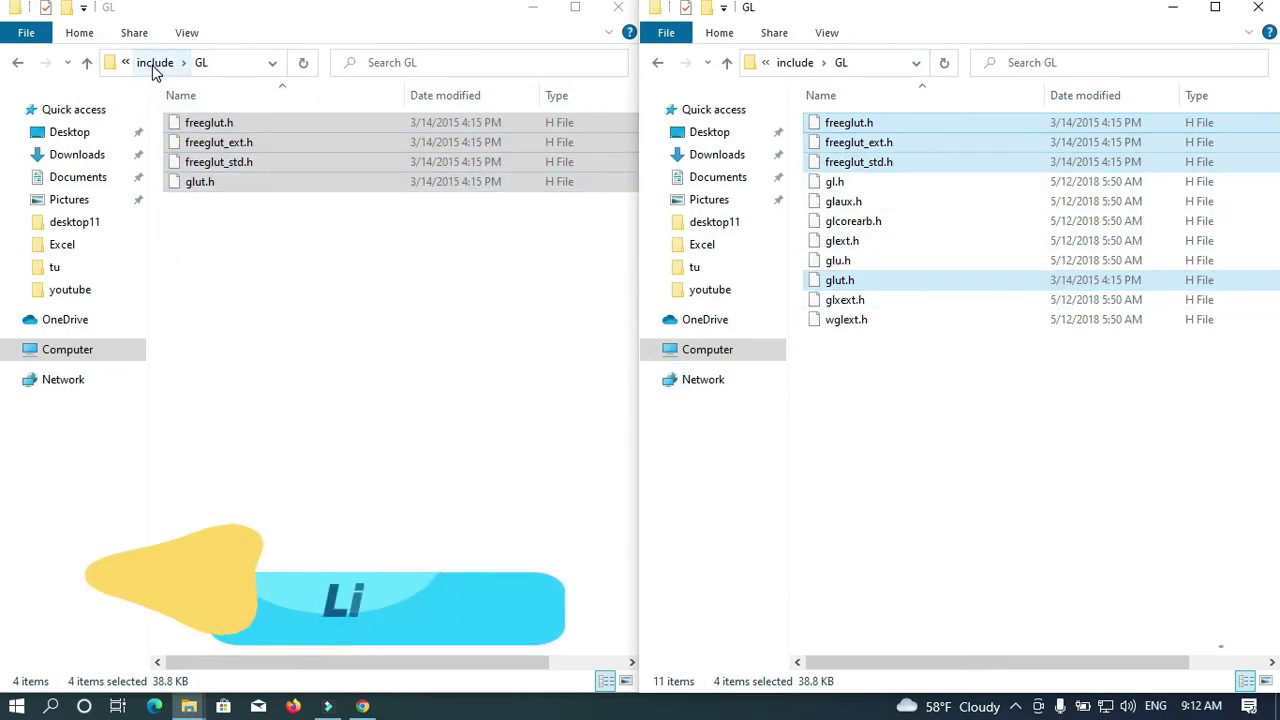
# Copy libfreeglut.a and libfreeglut_static.a from the lib folder of the extracted freeglut package
pyautogui.click(86, 63)
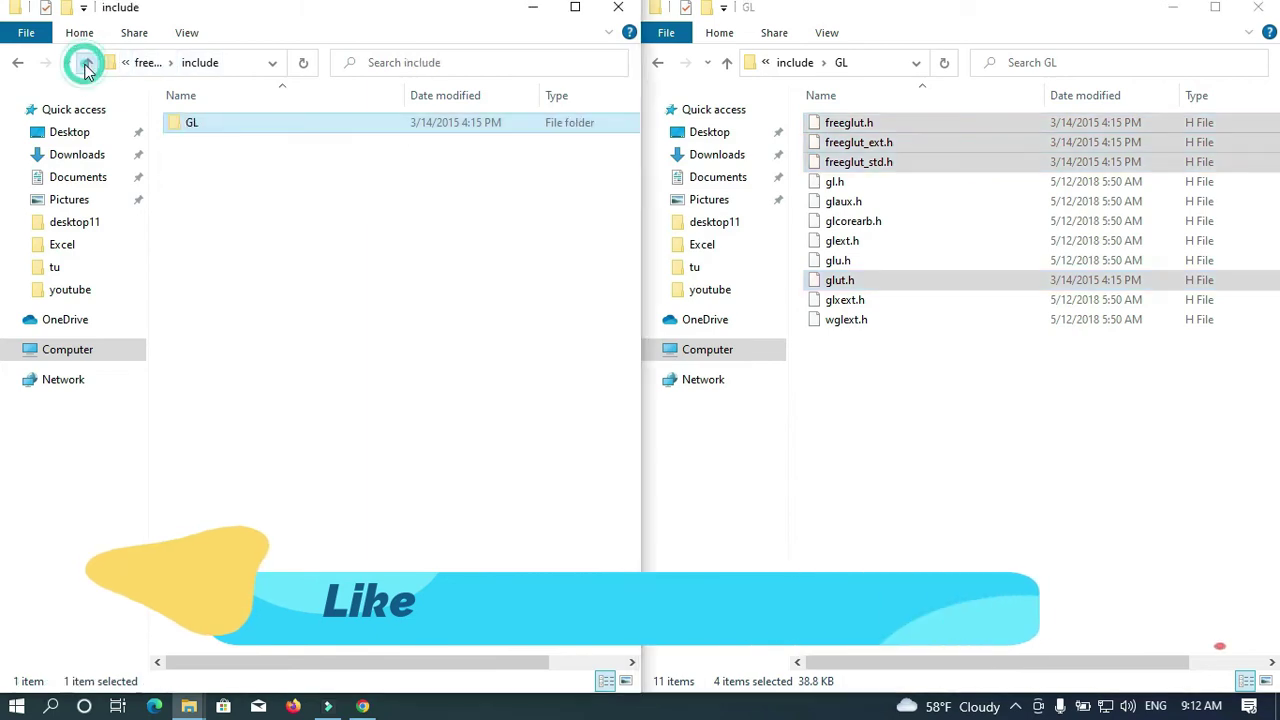
pyautogui.click(148, 62)
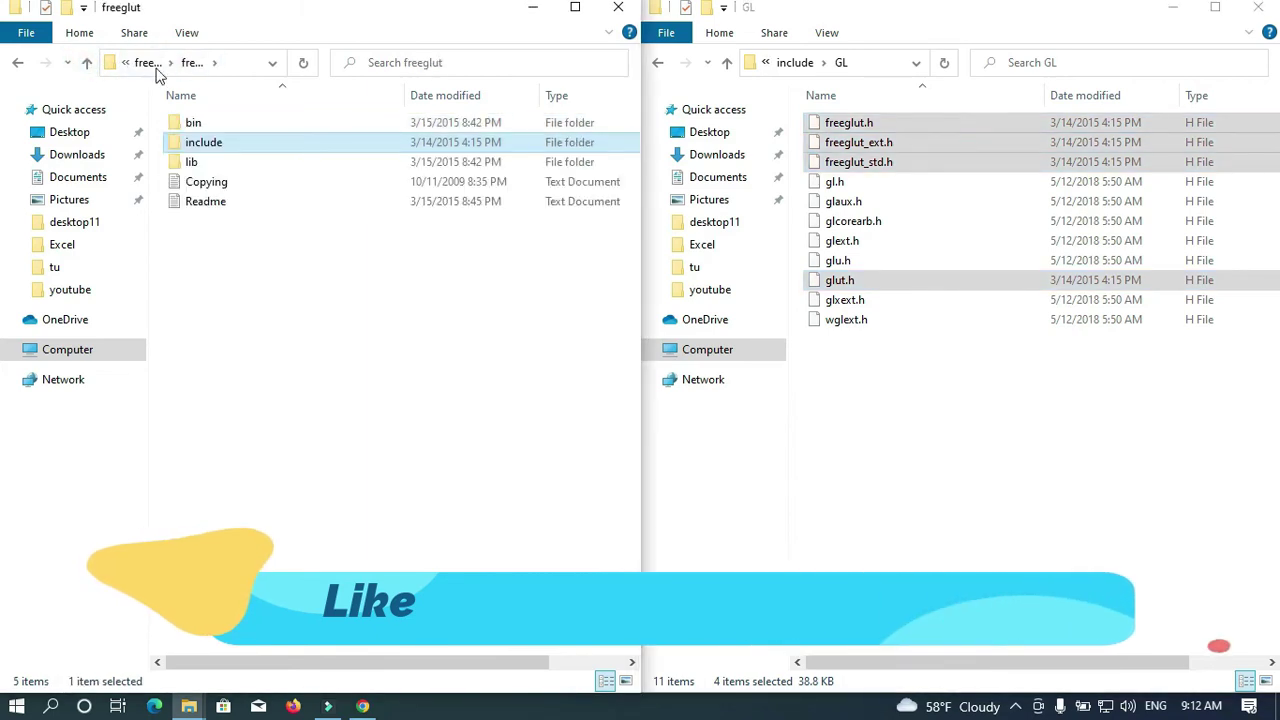
pyautogui.doubleClick(217, 166)
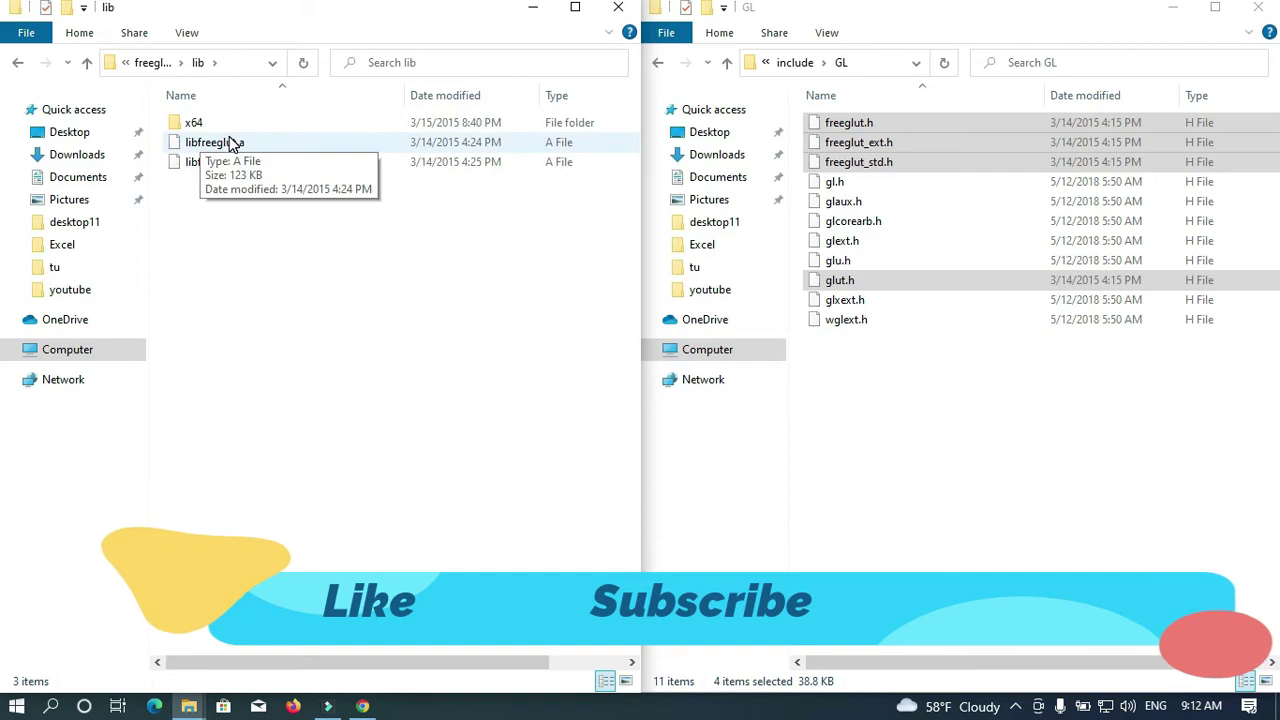
pyautogui.click(230, 143)
pyautogui.hotkey('shift', 'Down')
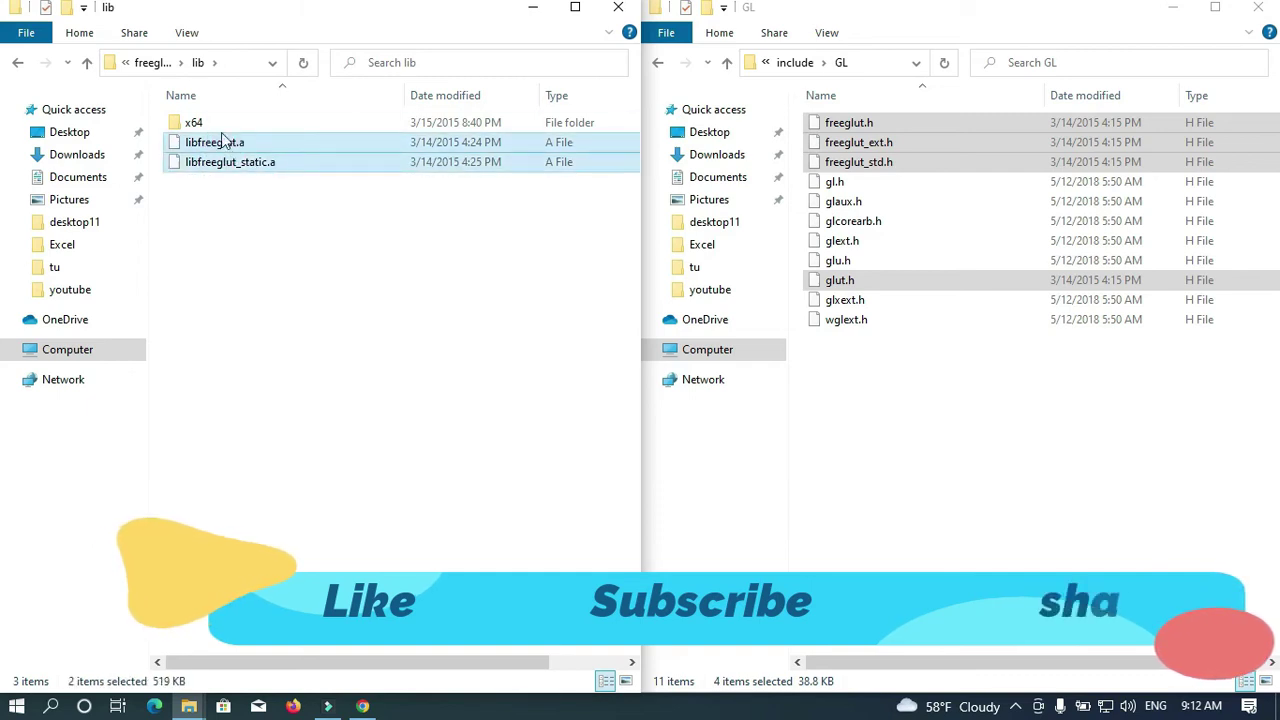
pyautogui.rightClick(223, 145)
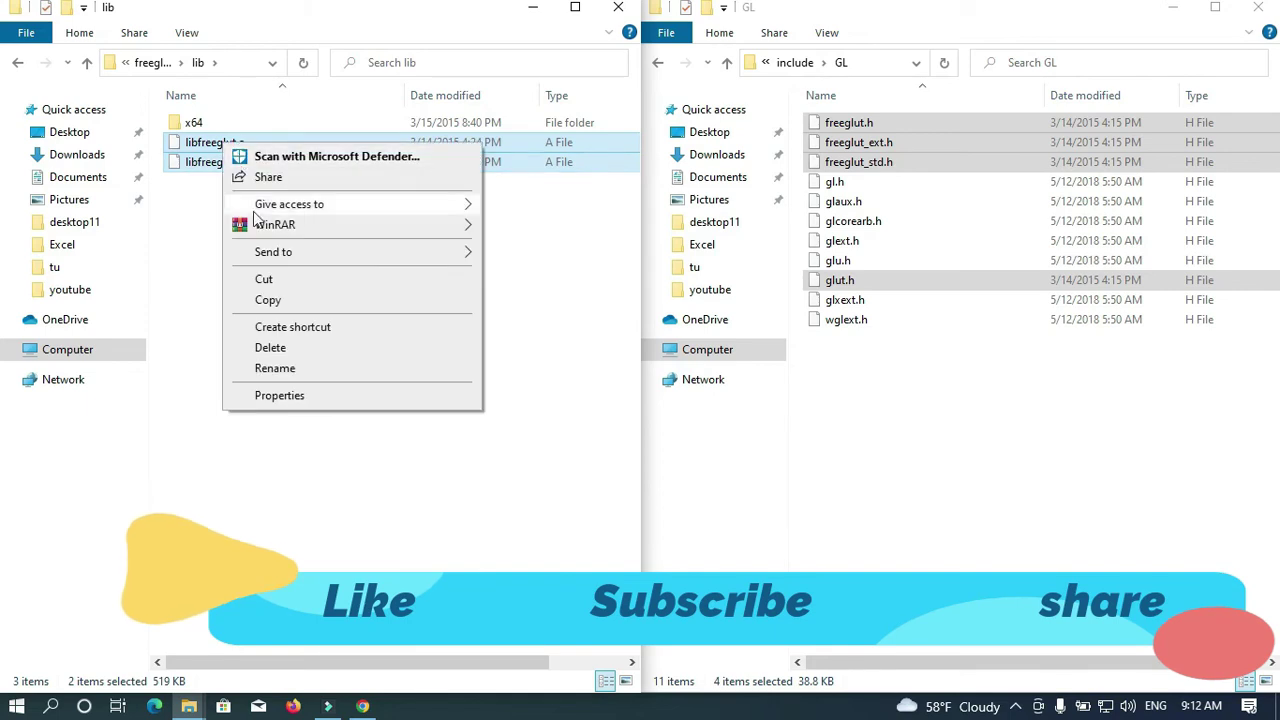
pyautogui.click(268, 300)
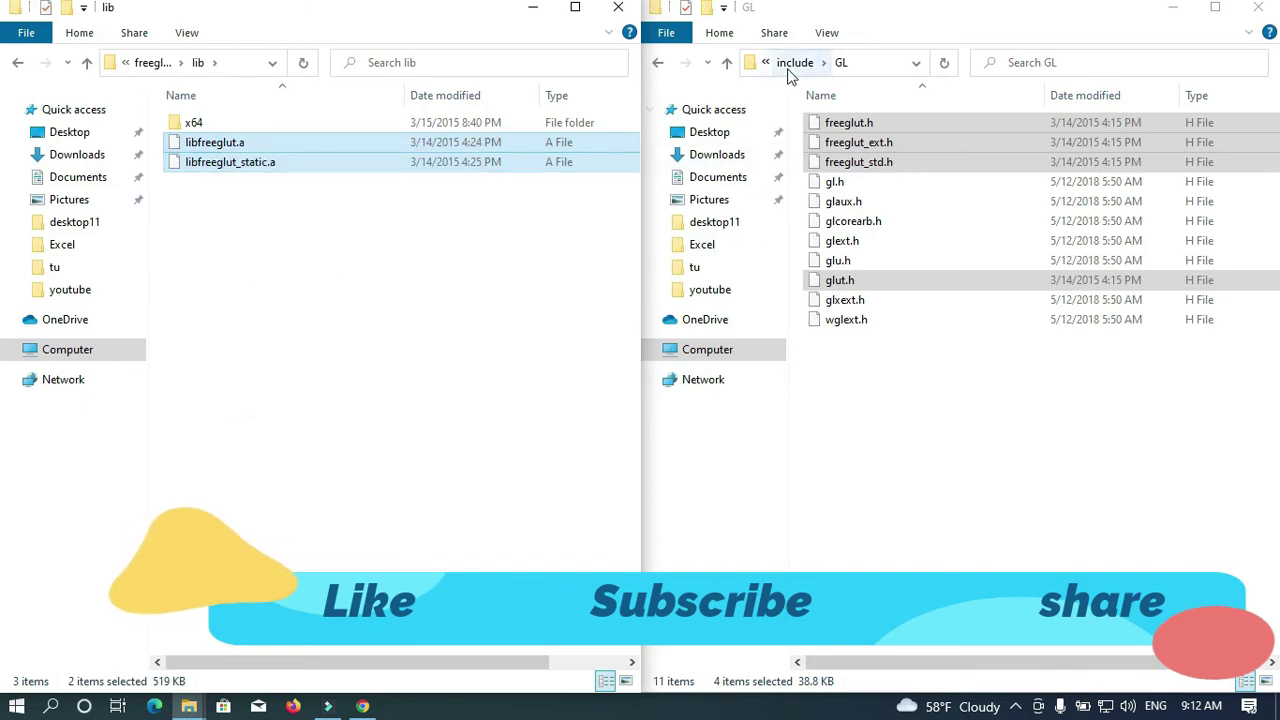
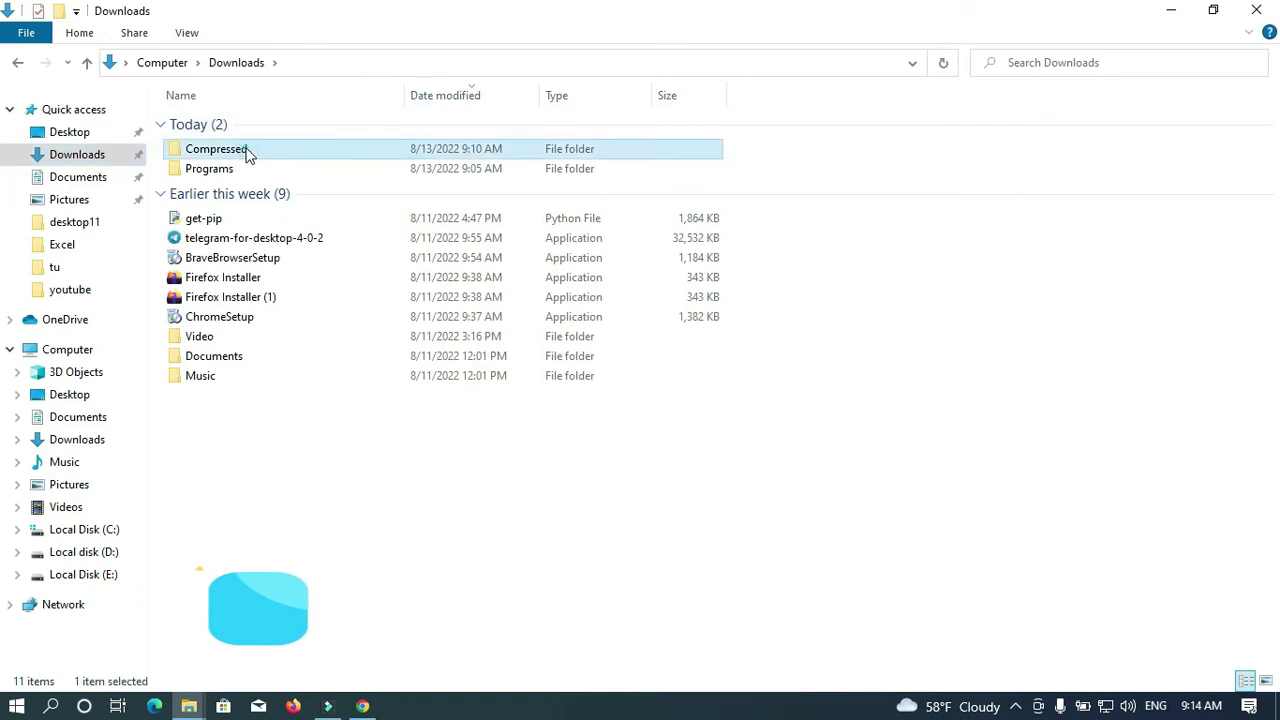
# Copy freeglut.dll from the freeglut\bin\x64 folder inside the extracted freeglut-MinGW-3.0.0-1.mp folder
pyautogui.doubleClick(224, 125)
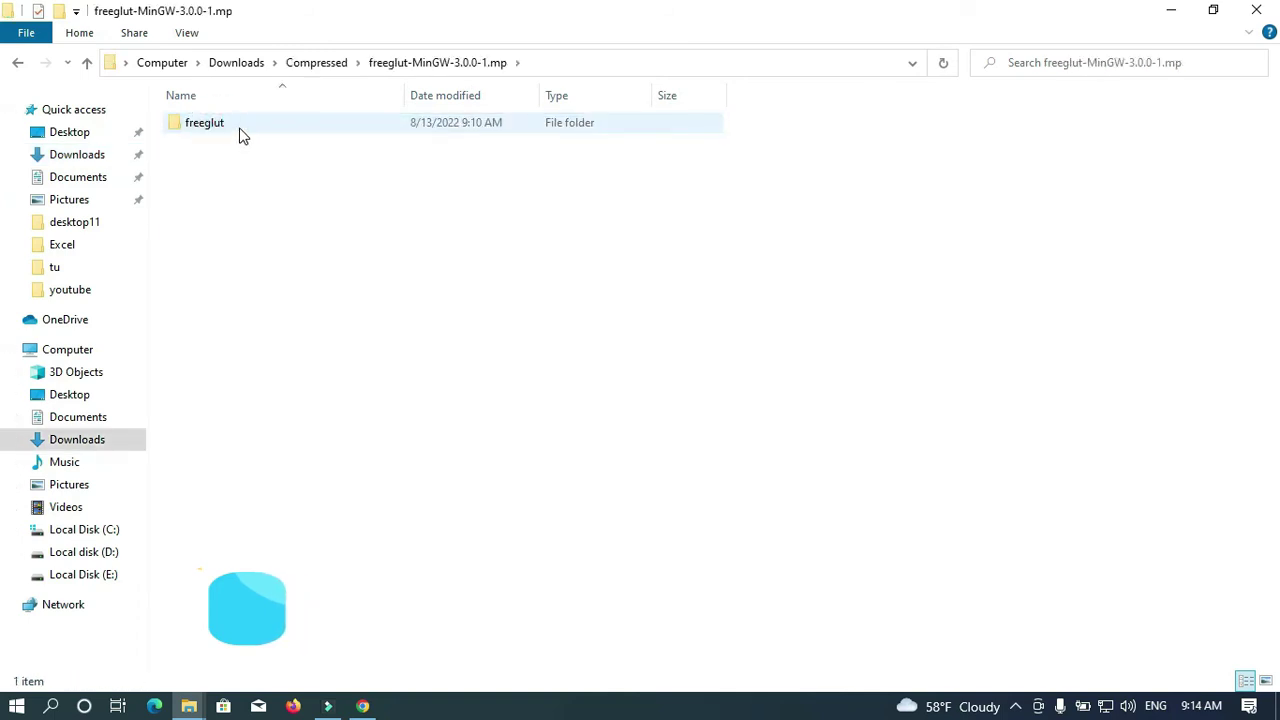
pyautogui.doubleClick(236, 128)
pyautogui.doubleClick(220, 122)
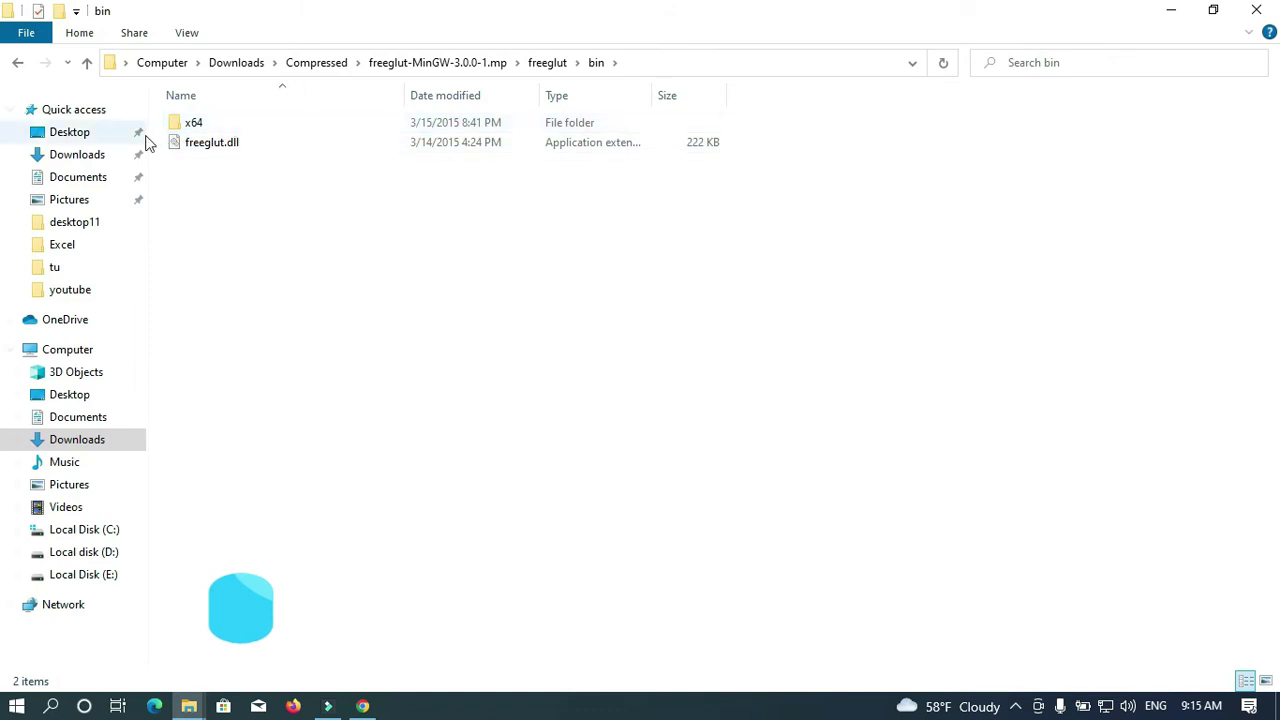
pyautogui.doubleClick(212, 123)
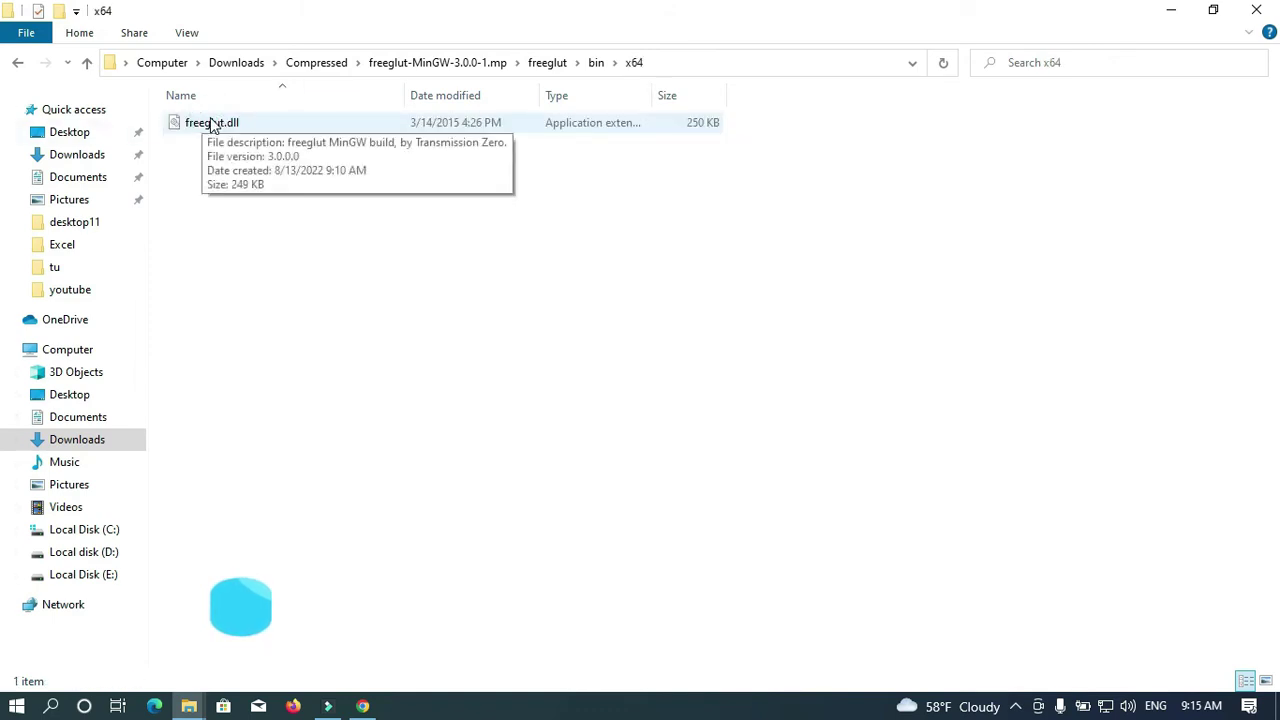
pyautogui.click(210, 122)
pyautogui.rightClick(222, 124)
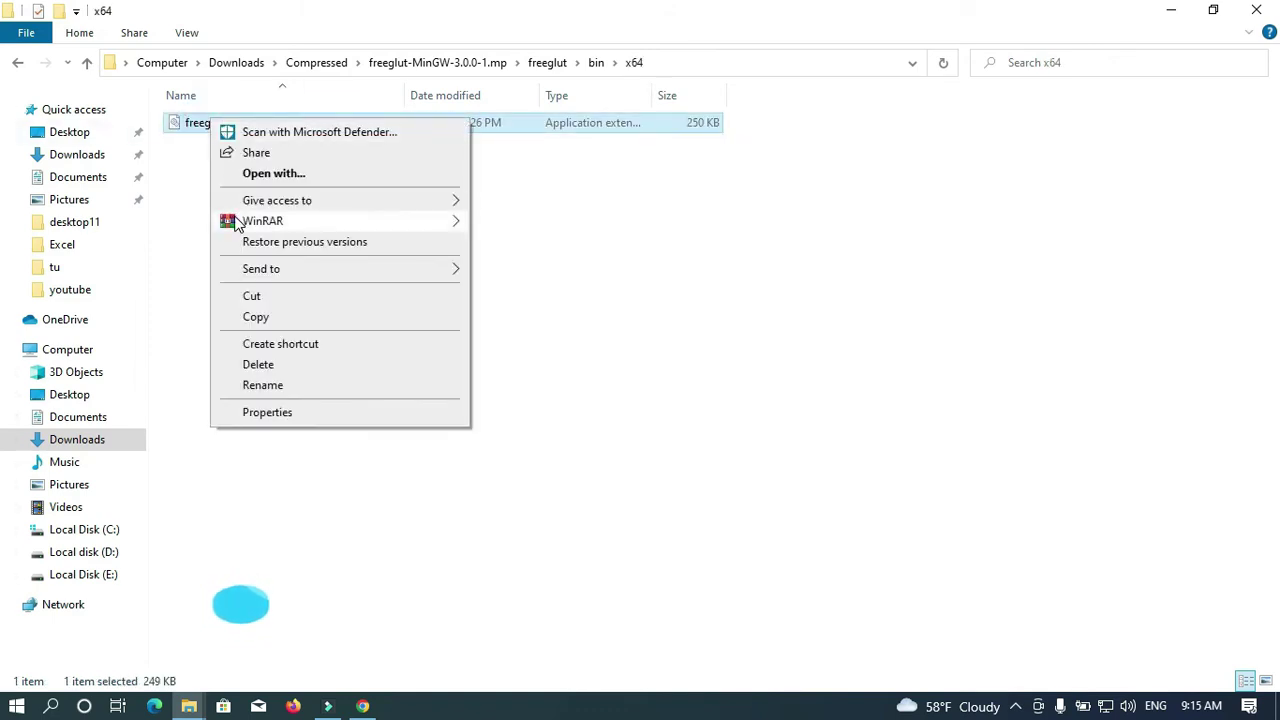
pyautogui.click(256, 318)
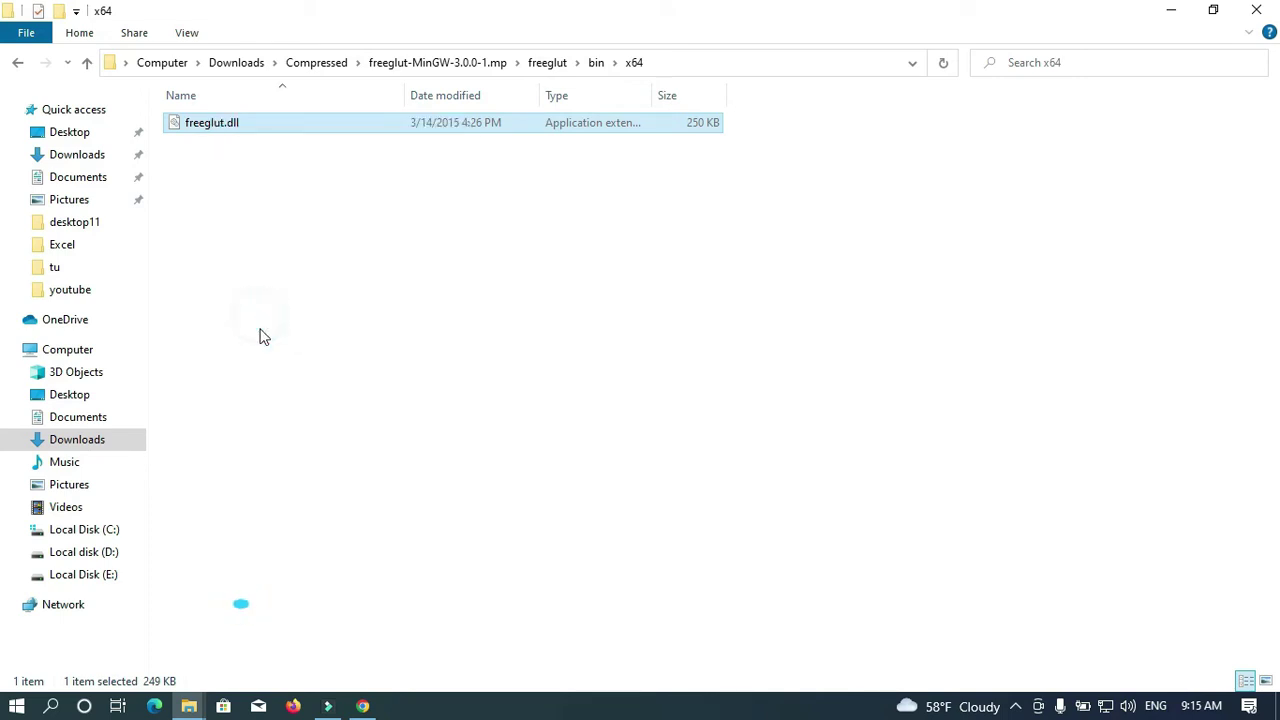
# Paste freeglut.dll into the C:\Windows folder, replacing the existing file there
pyautogui.click(70, 536)
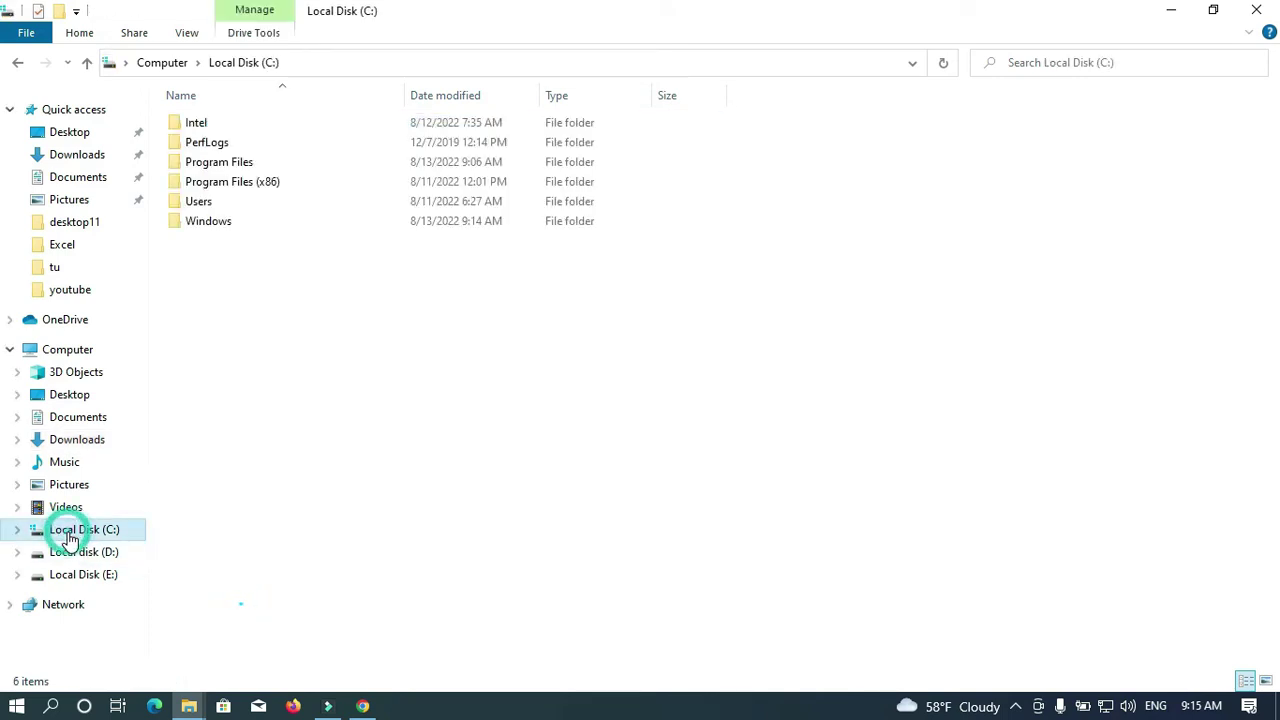
pyautogui.click(233, 226)
pyautogui.doubleClick(233, 226)
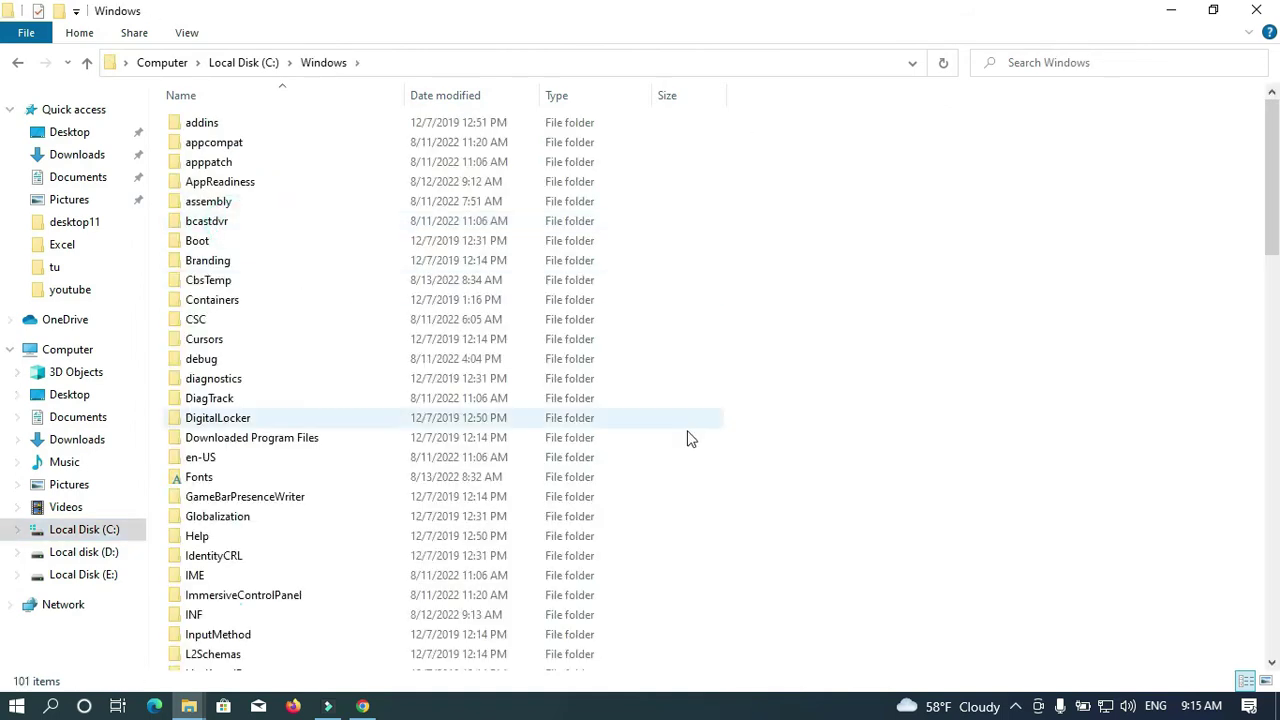
pyautogui.rightClick(799, 258)
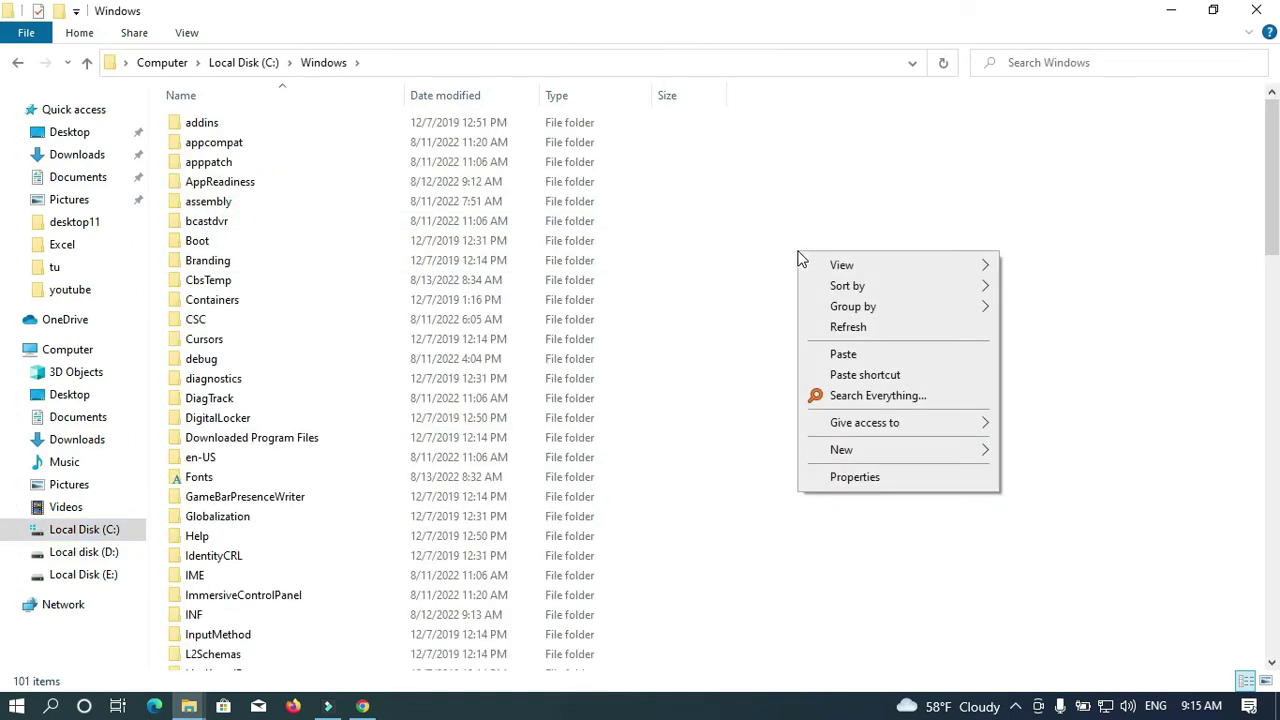
pyautogui.click(843, 355)
pyautogui.click(630, 208)
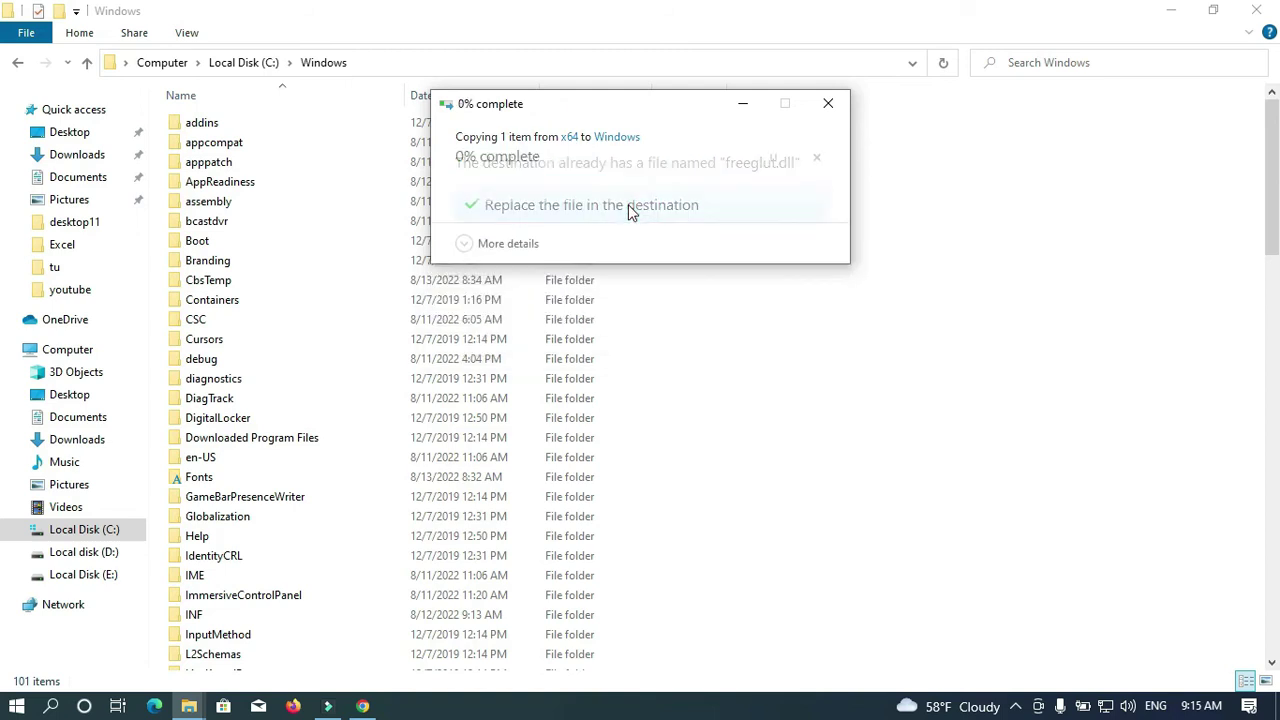
pyautogui.click(593, 236)
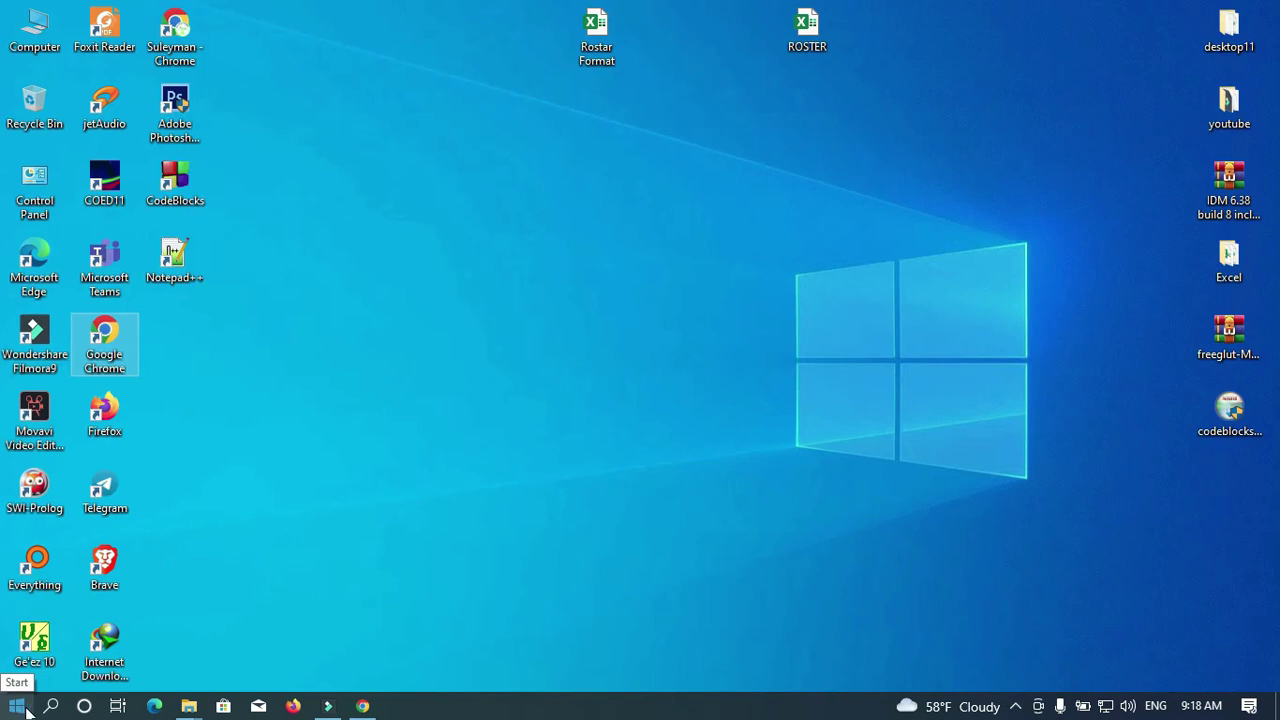
# Search Windows for "code" and open the CodeBlocks installation folder through its shortcut's file location
pyautogui.click(51, 706)
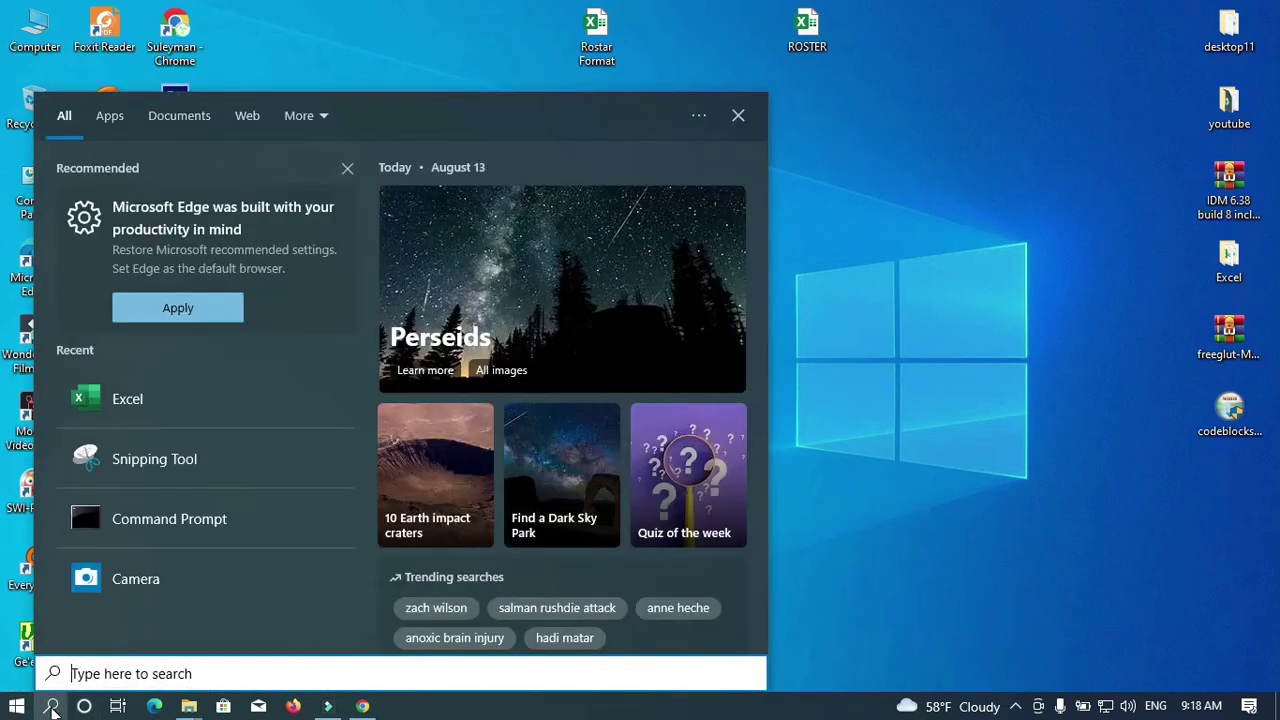
pyautogui.write('code')
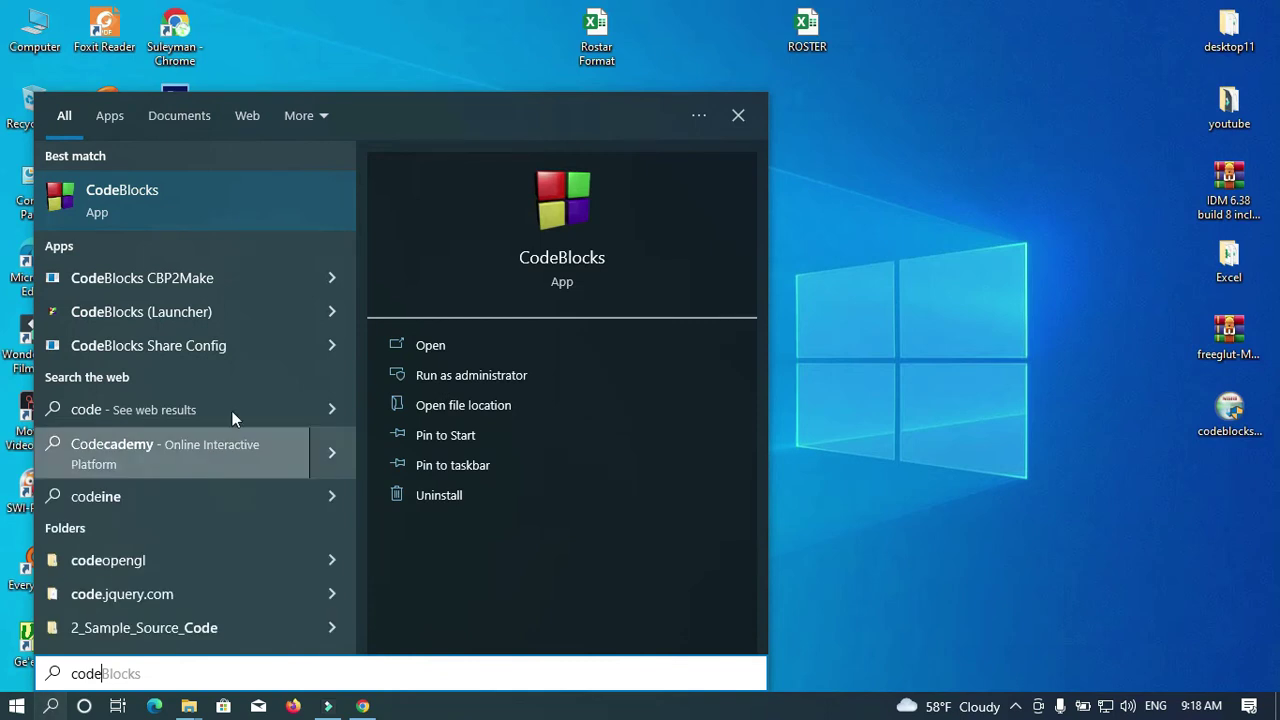
pyautogui.rightClick(563, 251)
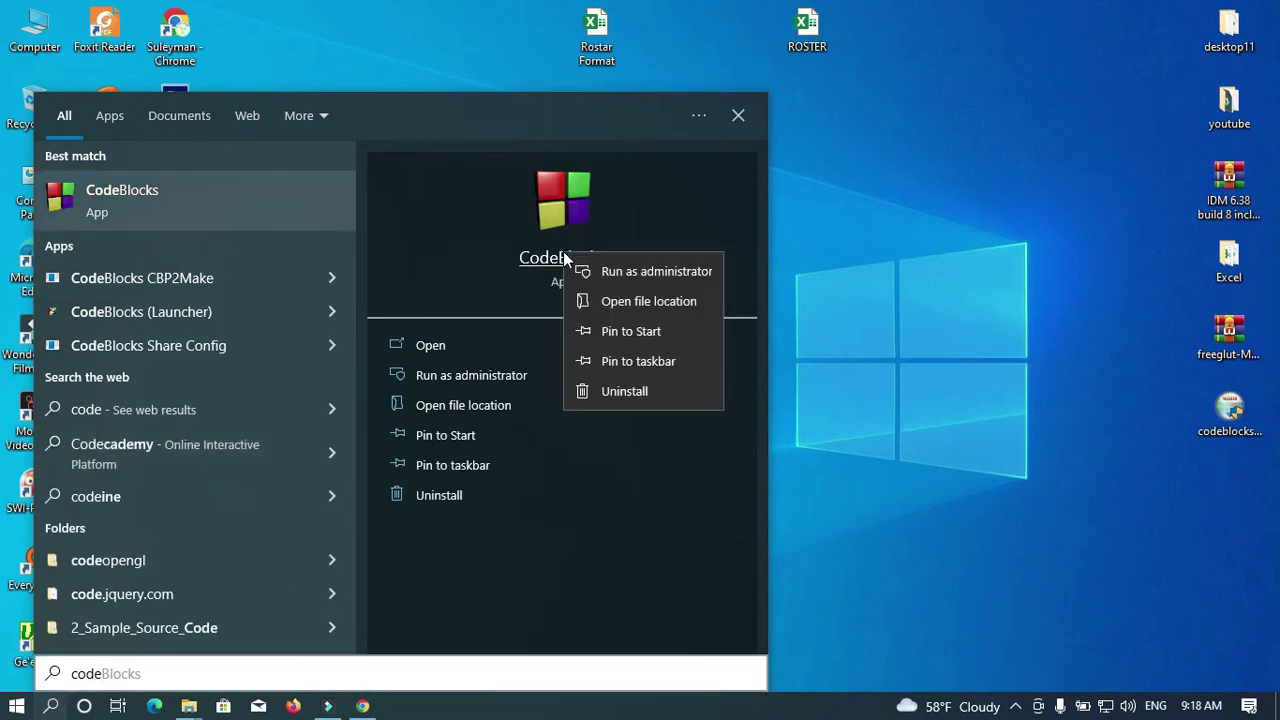
pyautogui.click(638, 303)
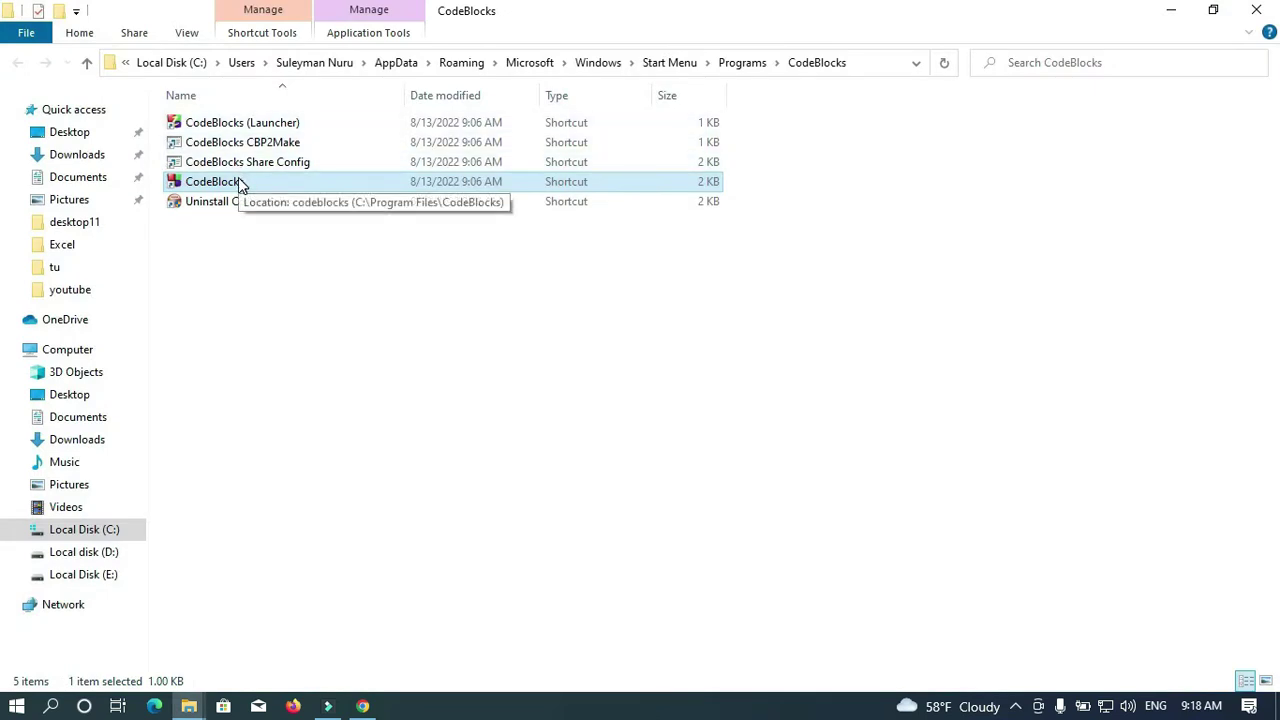
pyautogui.rightClick(240, 179)
pyautogui.click(300, 215)
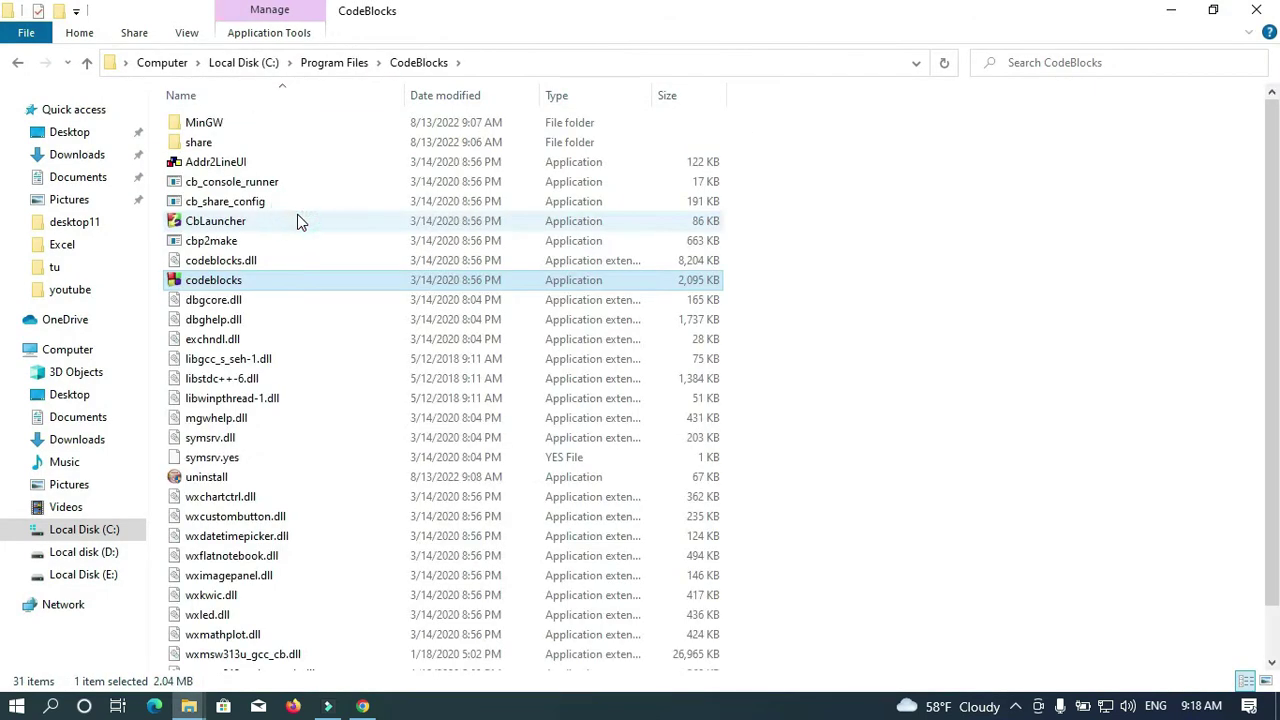
# Open the share\CodeBlocks\templates folder inside the CodeBlocks installation folder
pyautogui.doubleClick(222, 144)
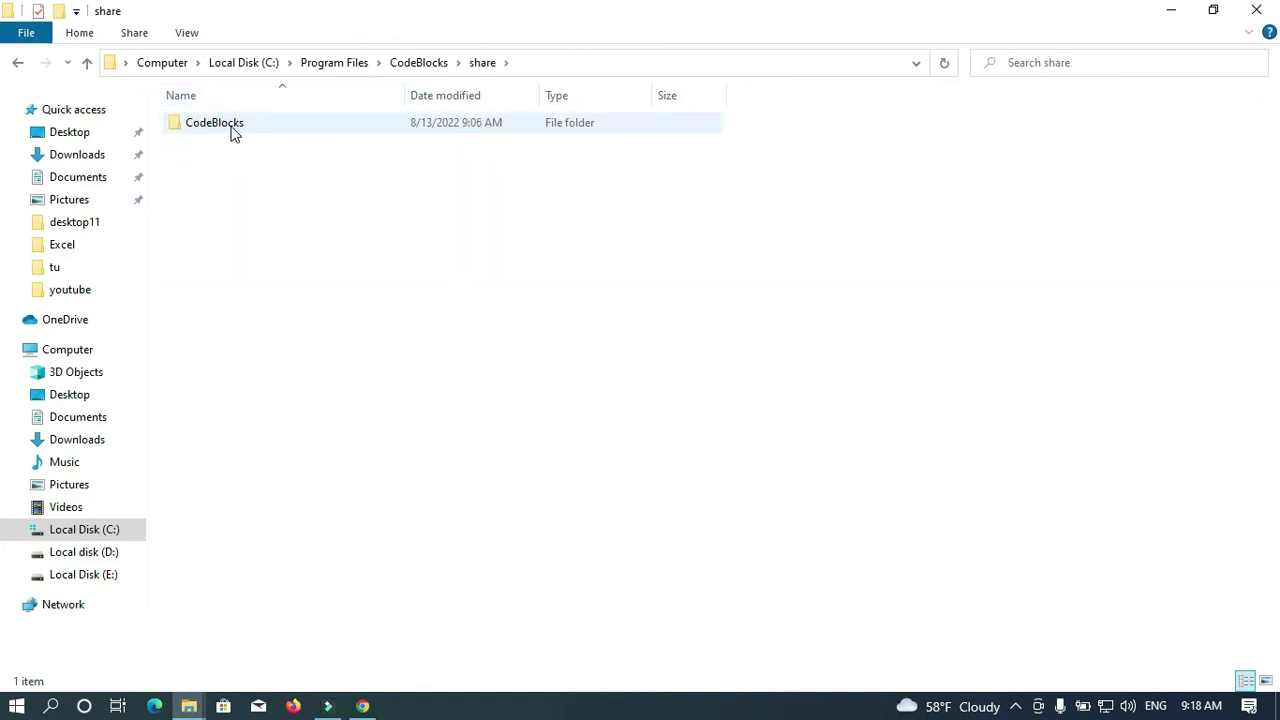
pyautogui.doubleClick(233, 126)
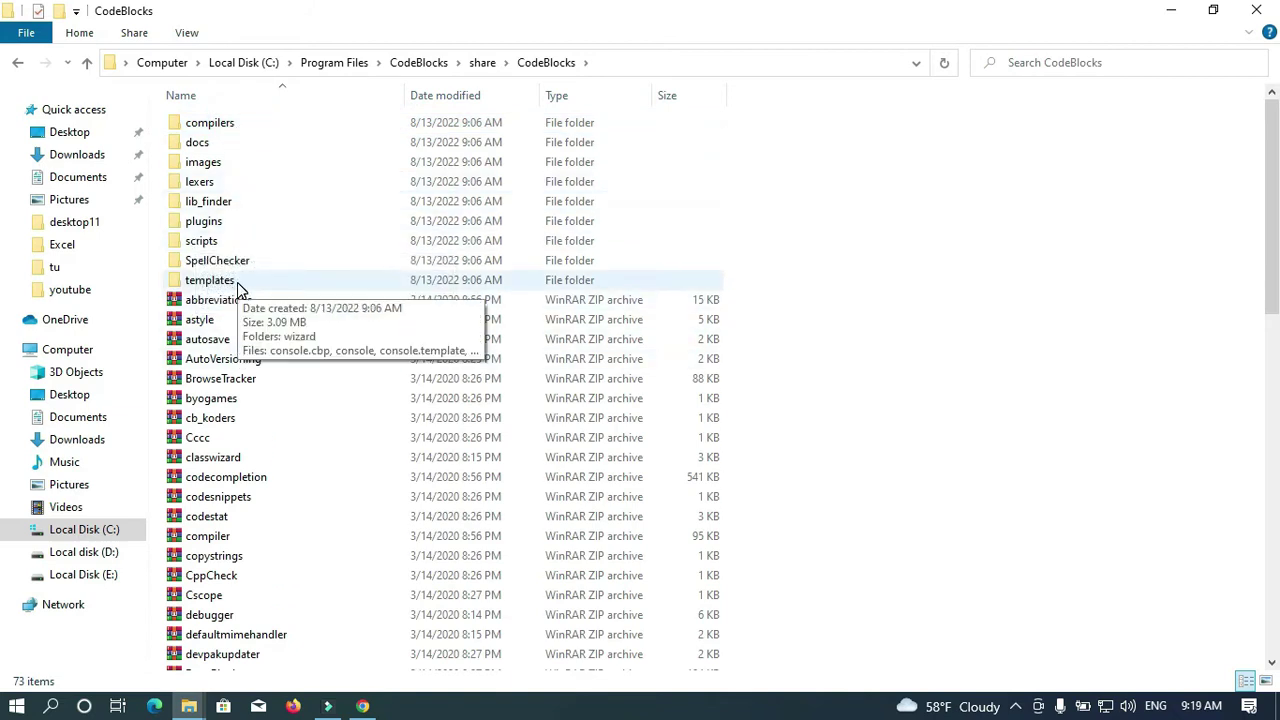
pyautogui.doubleClick(238, 283)
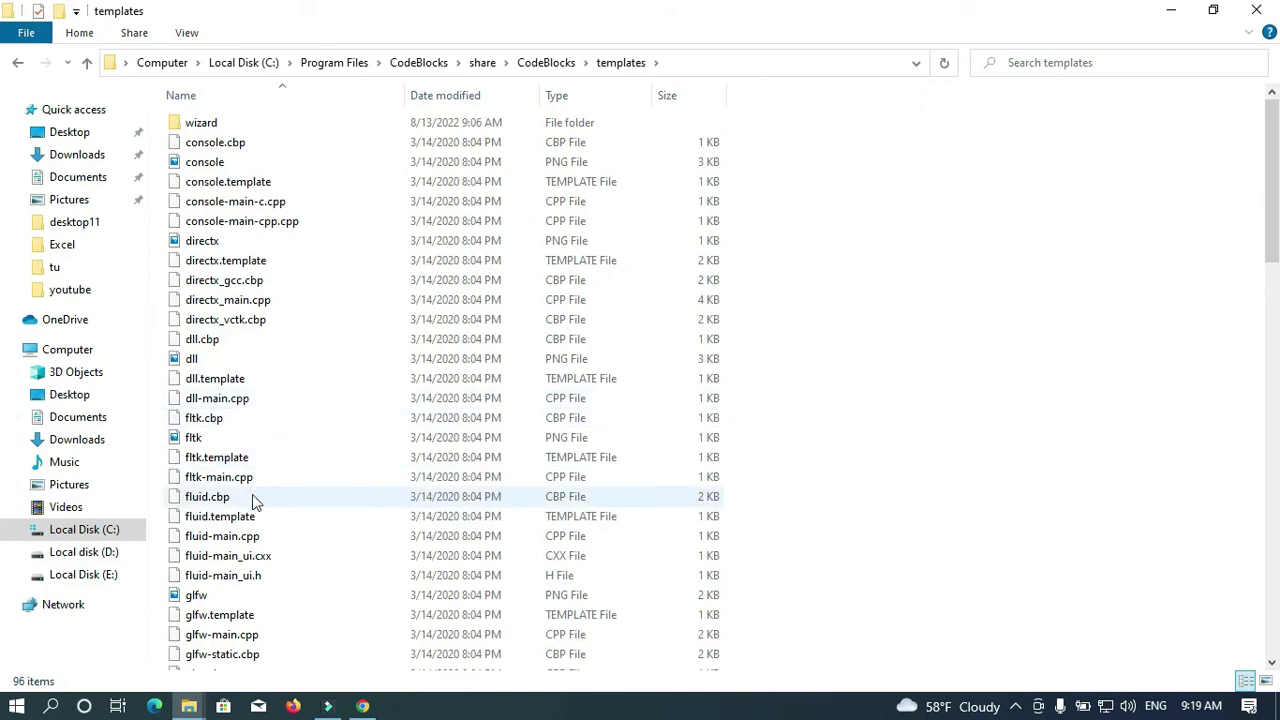
pyautogui.scroll(-1, 232, 453)
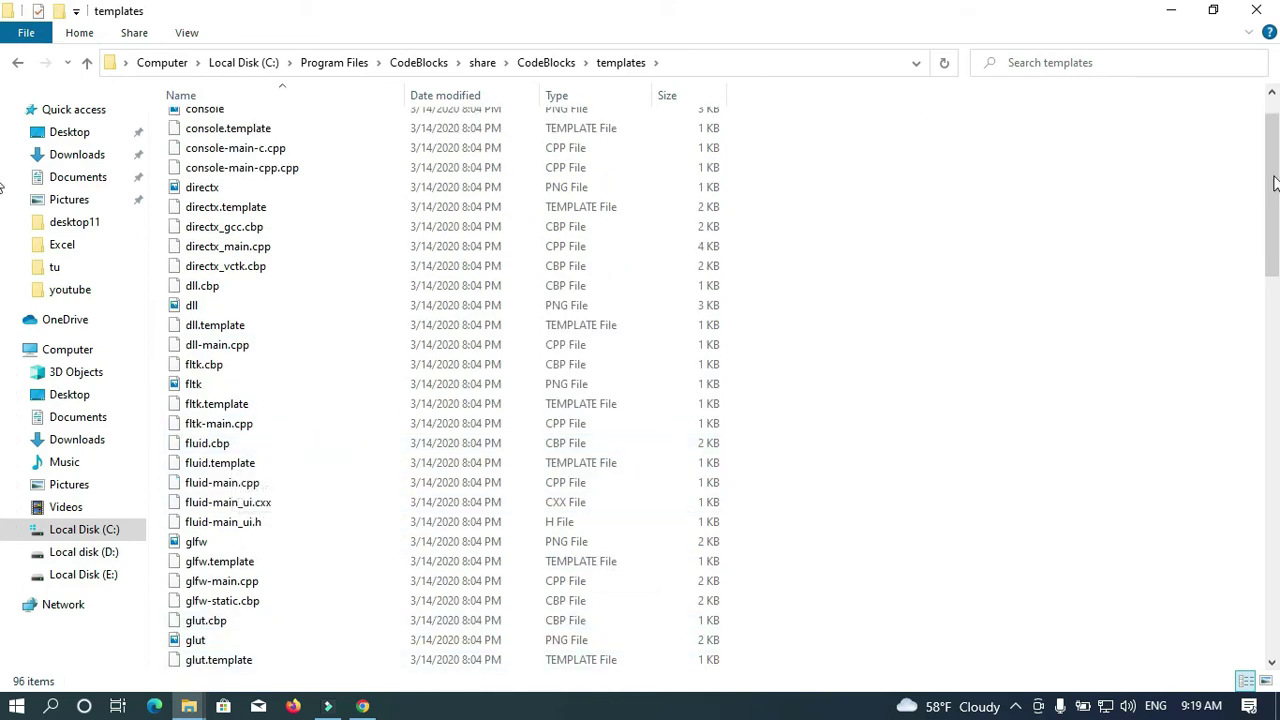
# Open the glut.cbp file from the templates folder for editing in Notepad++
pyautogui.moveTo(1273, 195); pyautogui.dragTo(1268, 292)
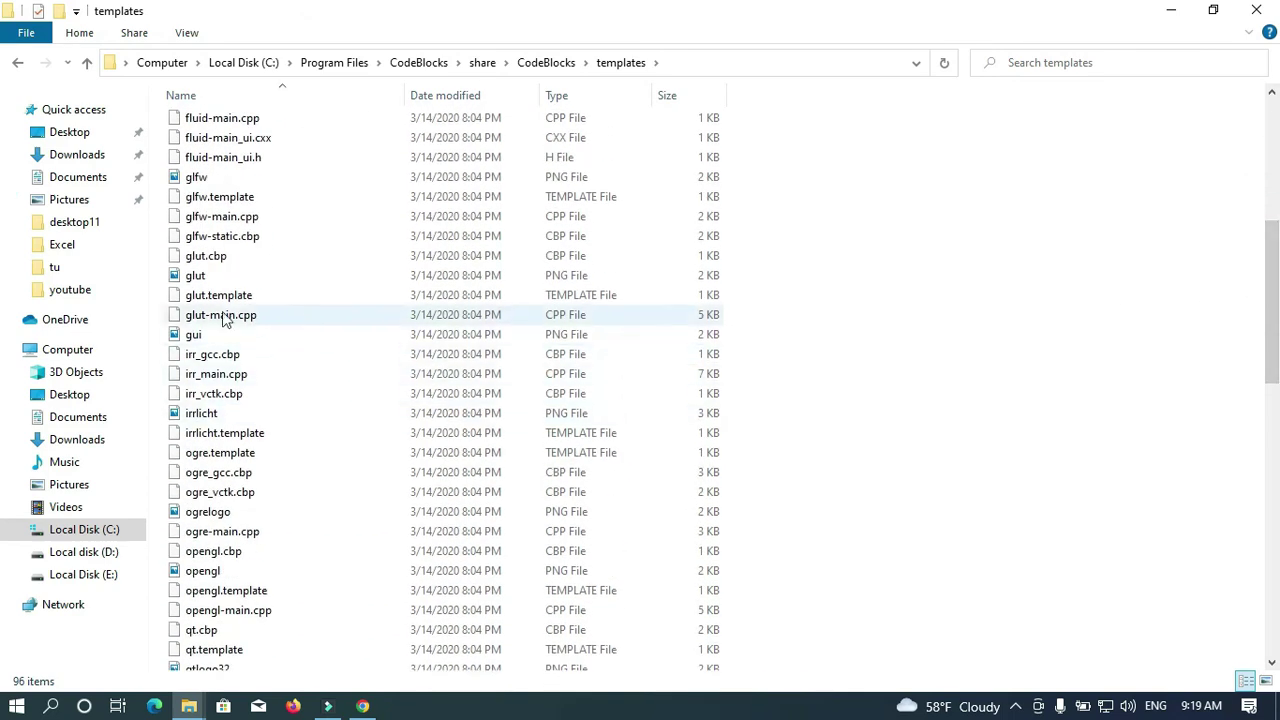
pyautogui.click(210, 260)
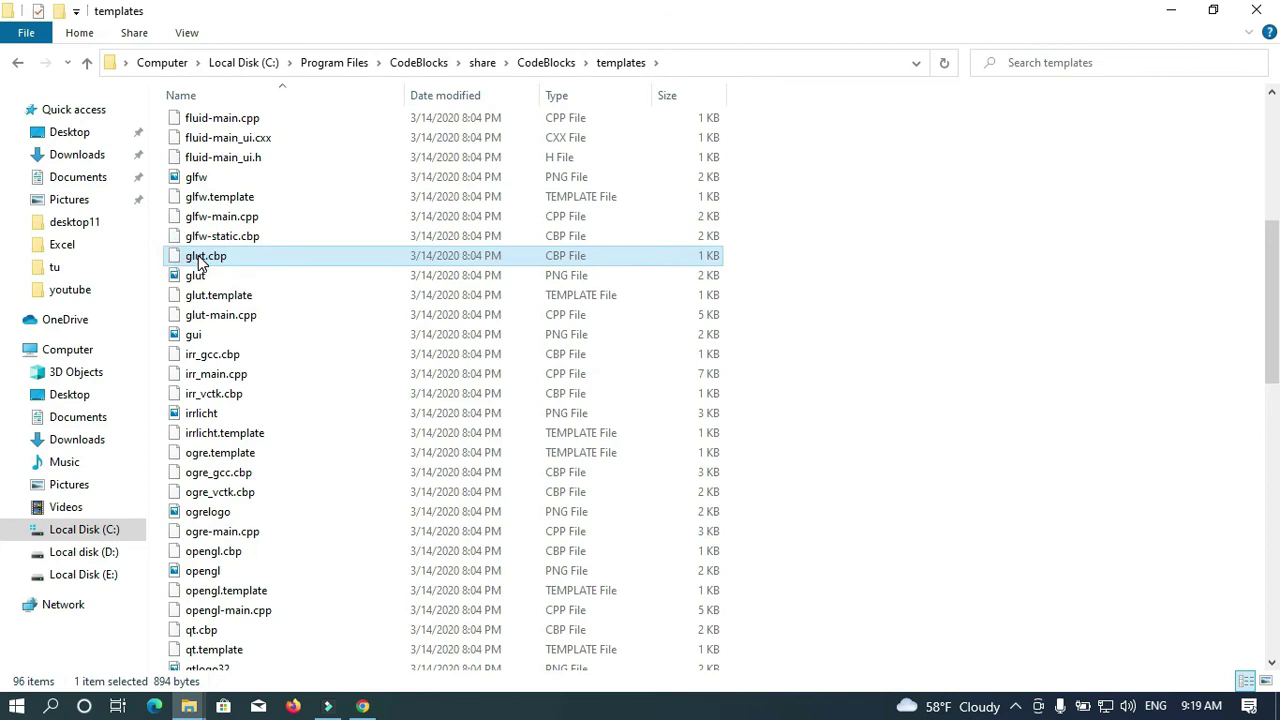
pyautogui.rightClick(200, 261)
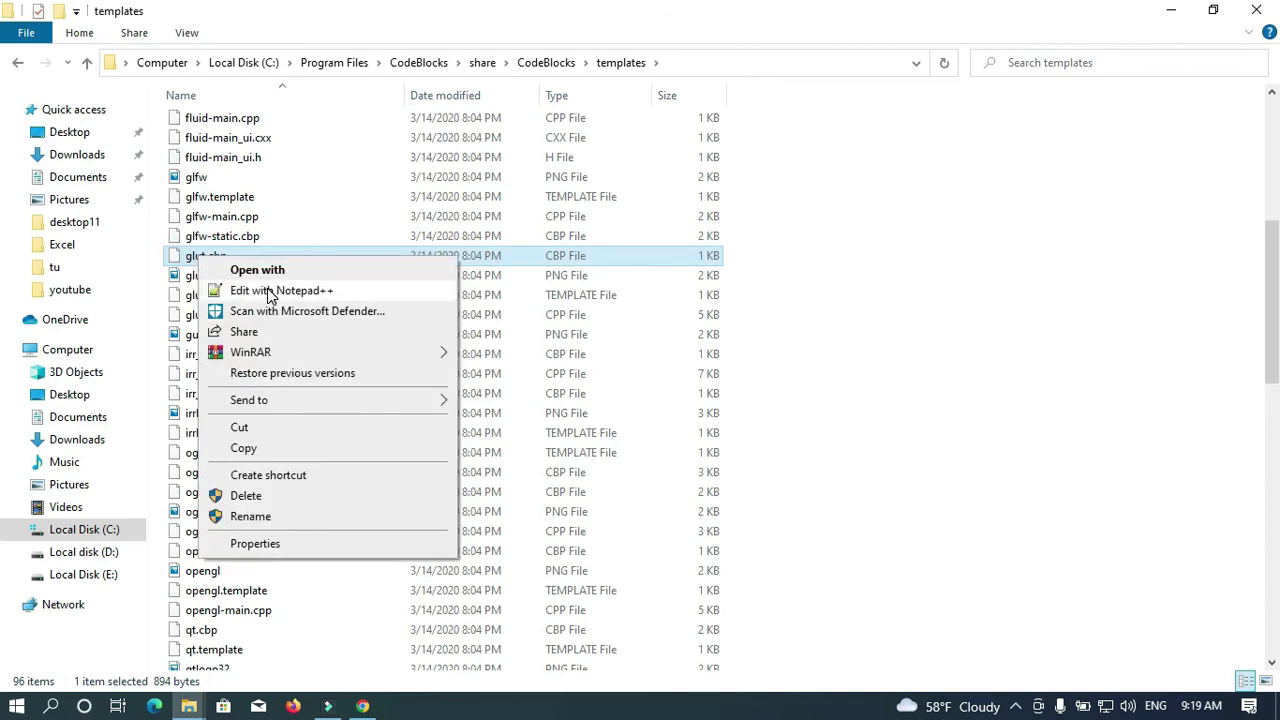
pyautogui.click(268, 291)
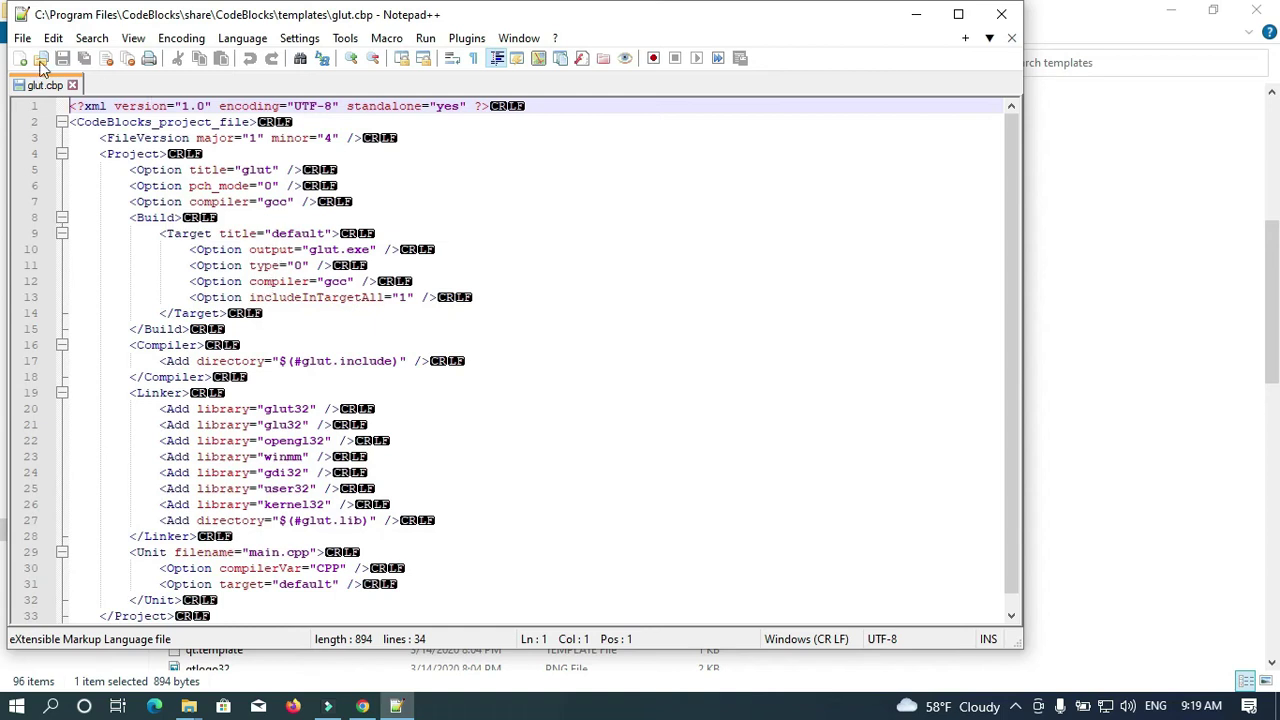
# Replace all occurrences of "glut32" with "freeglut" in glut.cbp
pyautogui.click(91, 39)
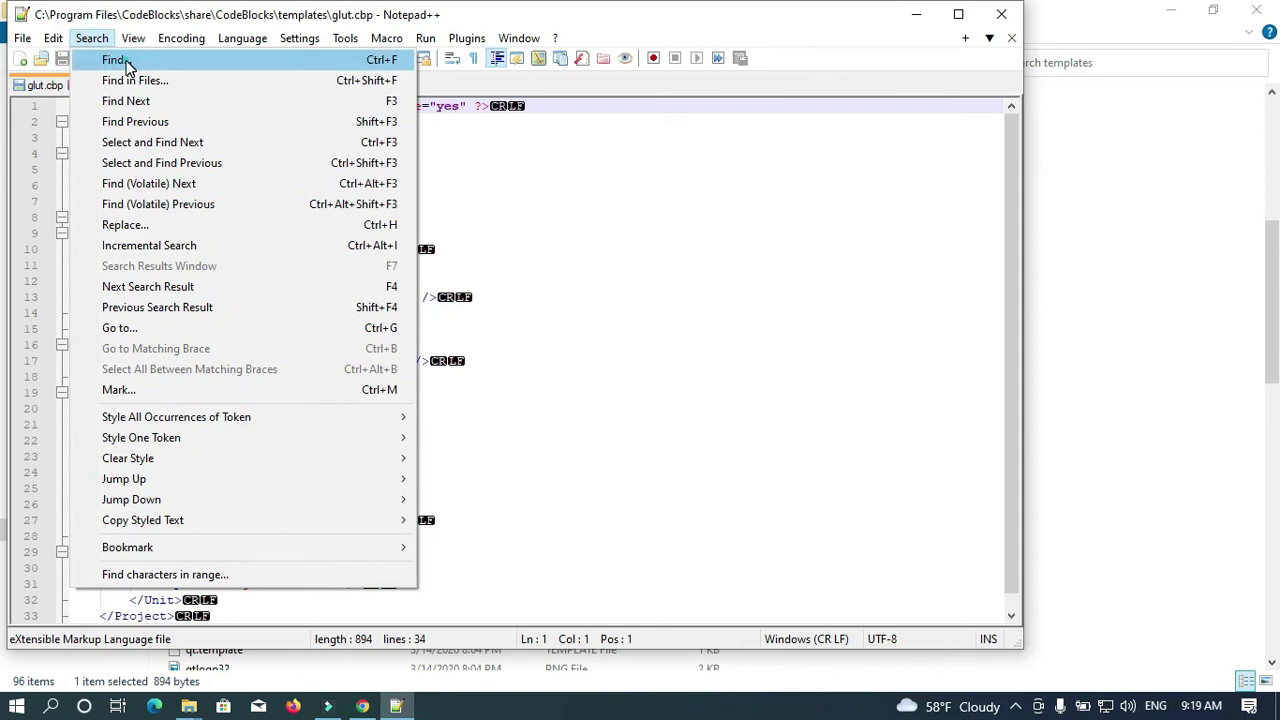
pyautogui.click(114, 60)
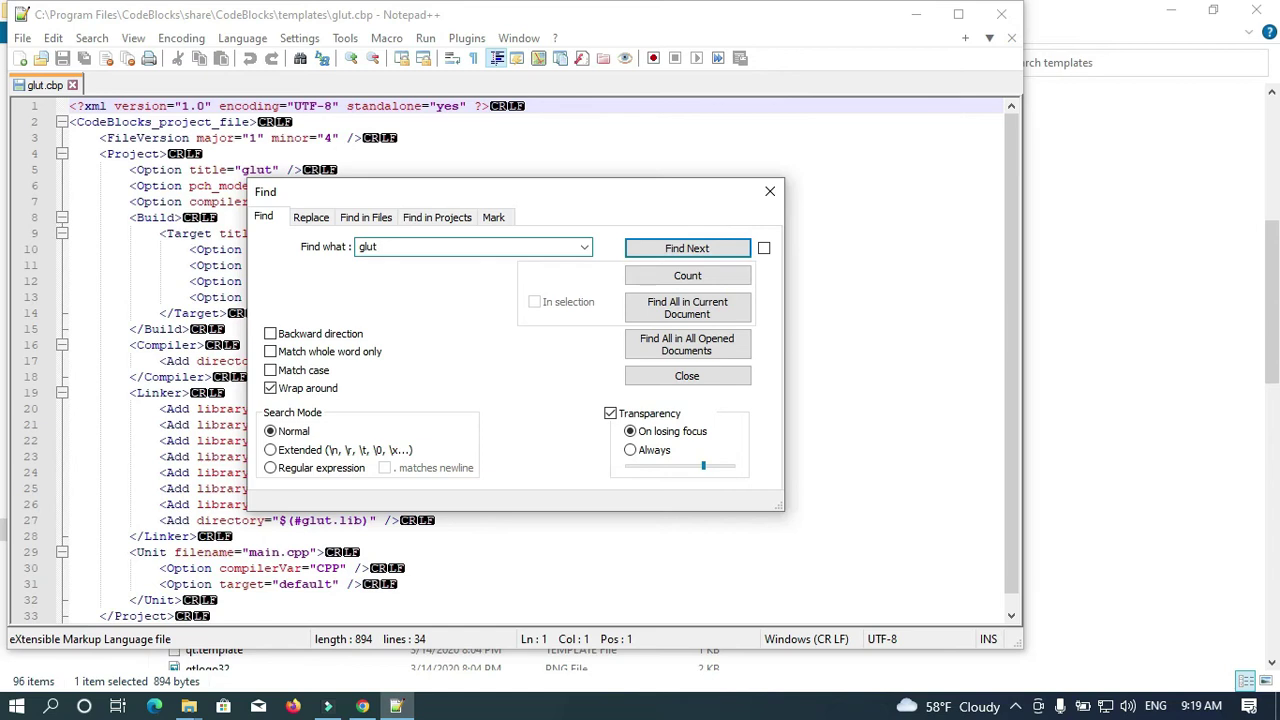
pyautogui.click(309, 218)
pyautogui.click(387, 273)
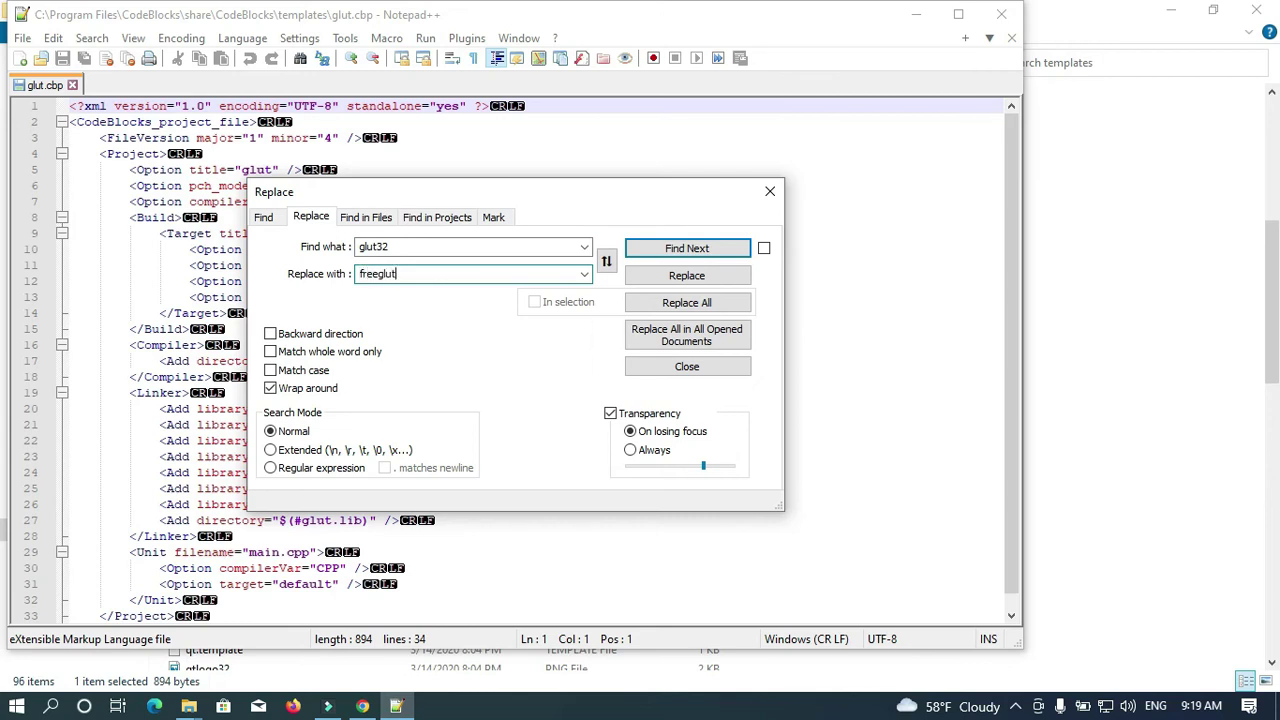
pyautogui.click(674, 308)
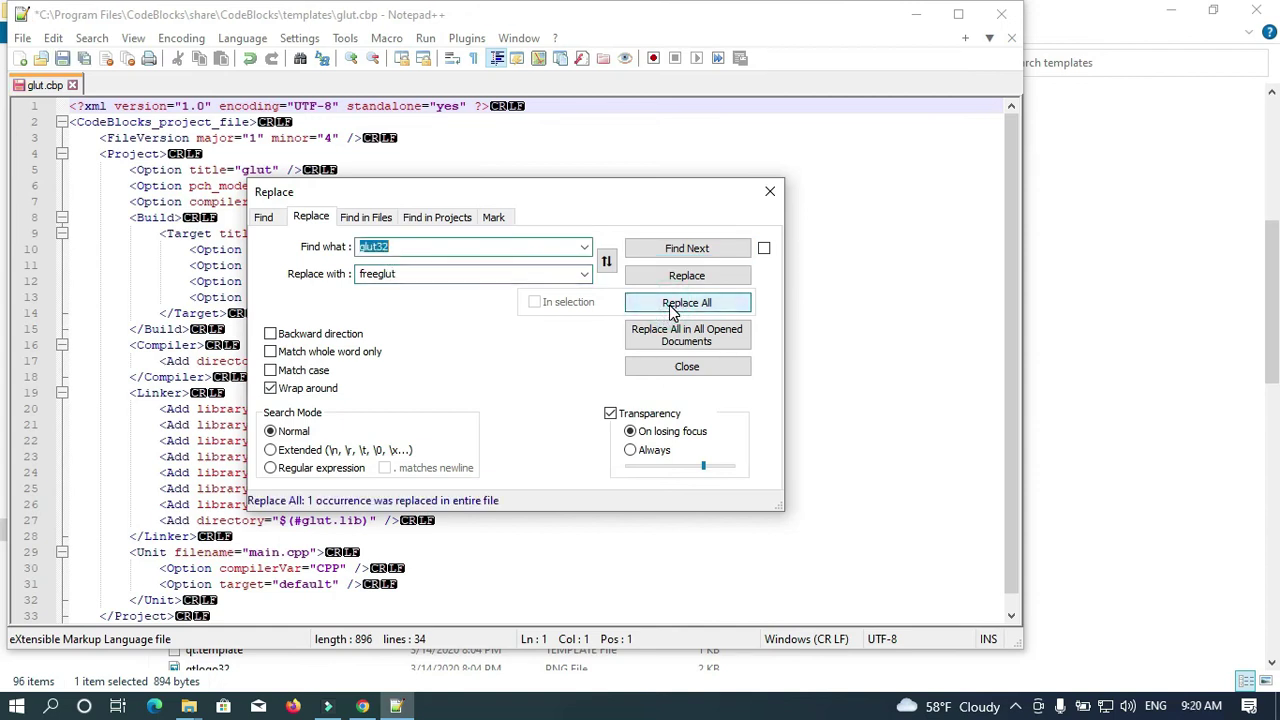
pyautogui.click(660, 310)
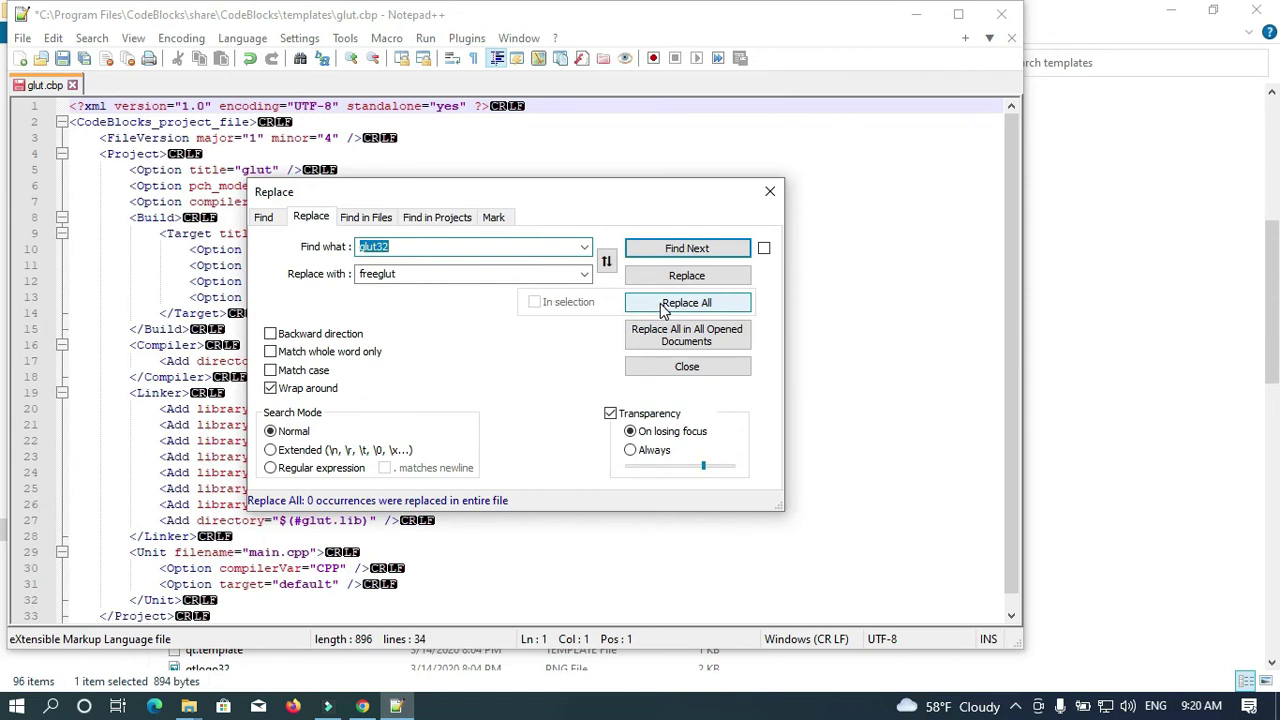
pyautogui.click(686, 366)
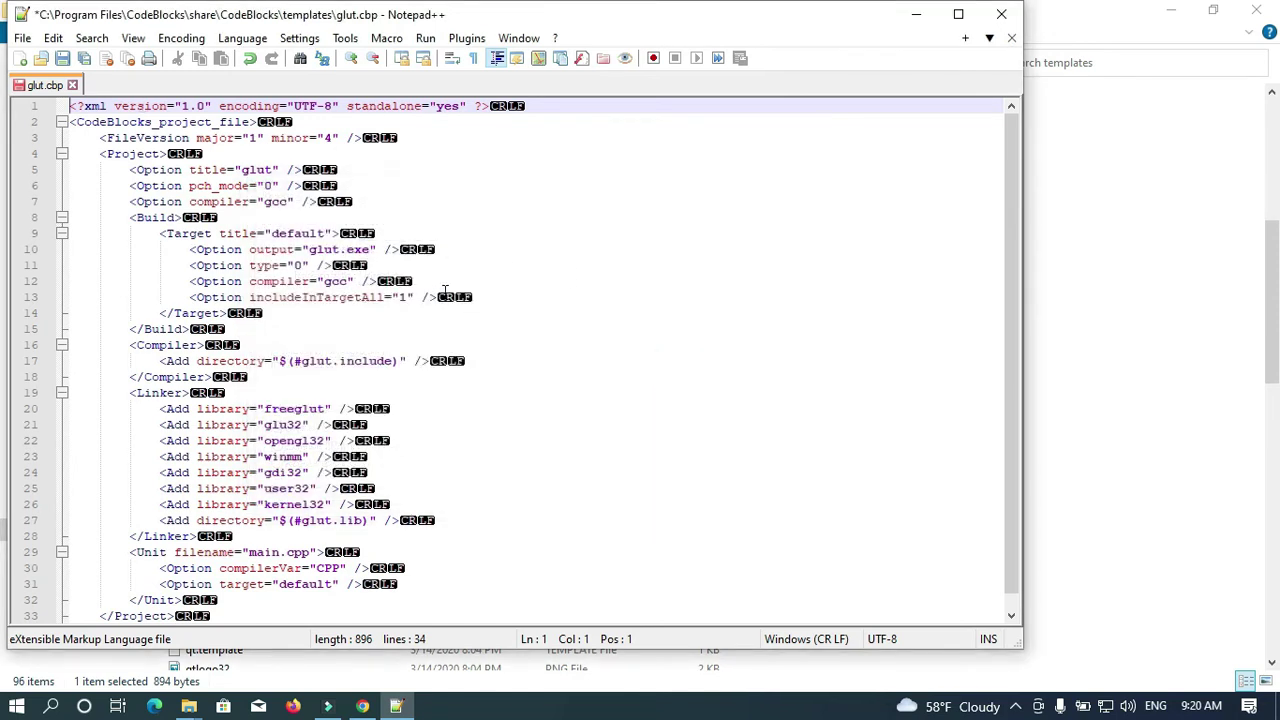
# Save glut.cbp by relaunching Notepad++ in Administrator mode, and close the editor
pyautogui.click(22, 38)
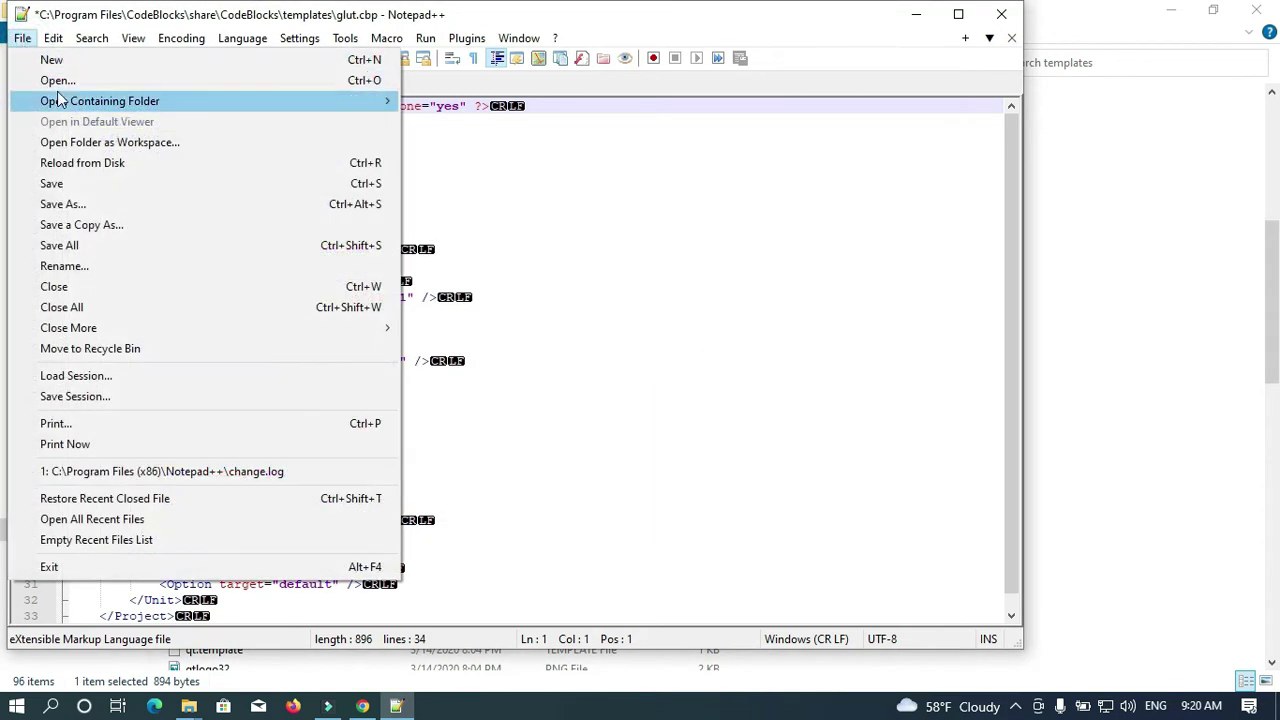
pyautogui.click(75, 188)
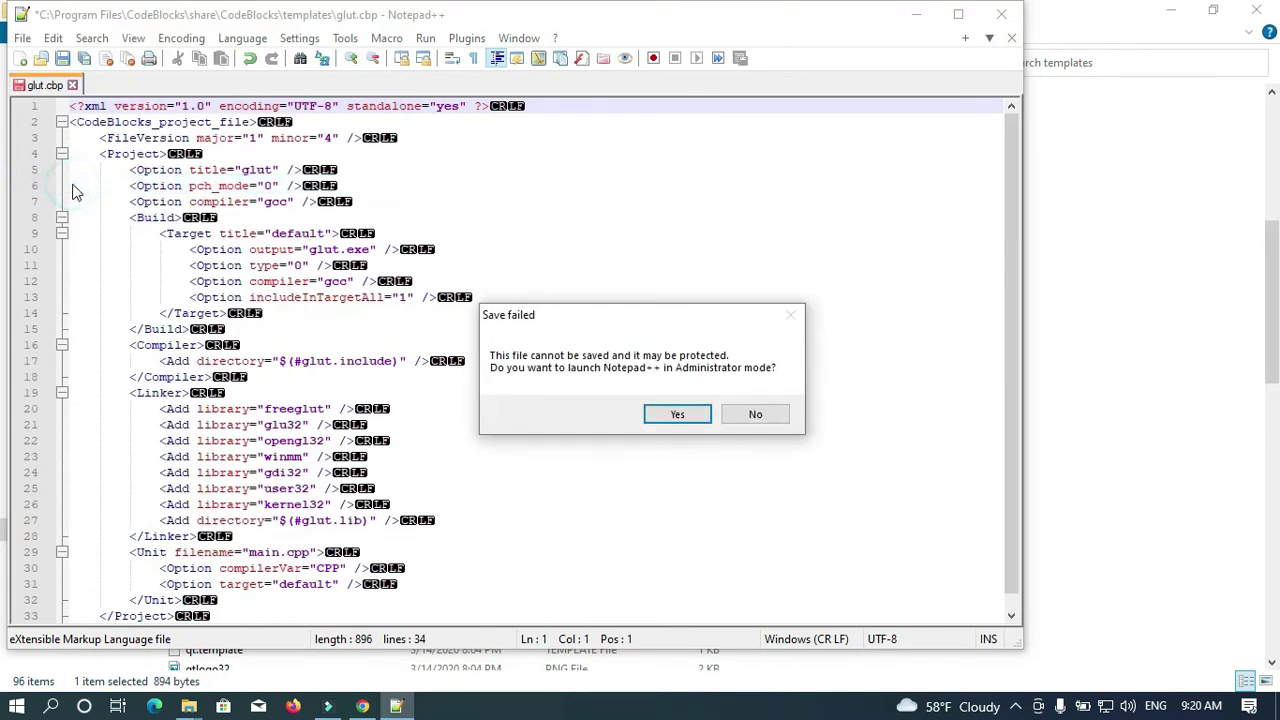
pyautogui.click(680, 414)
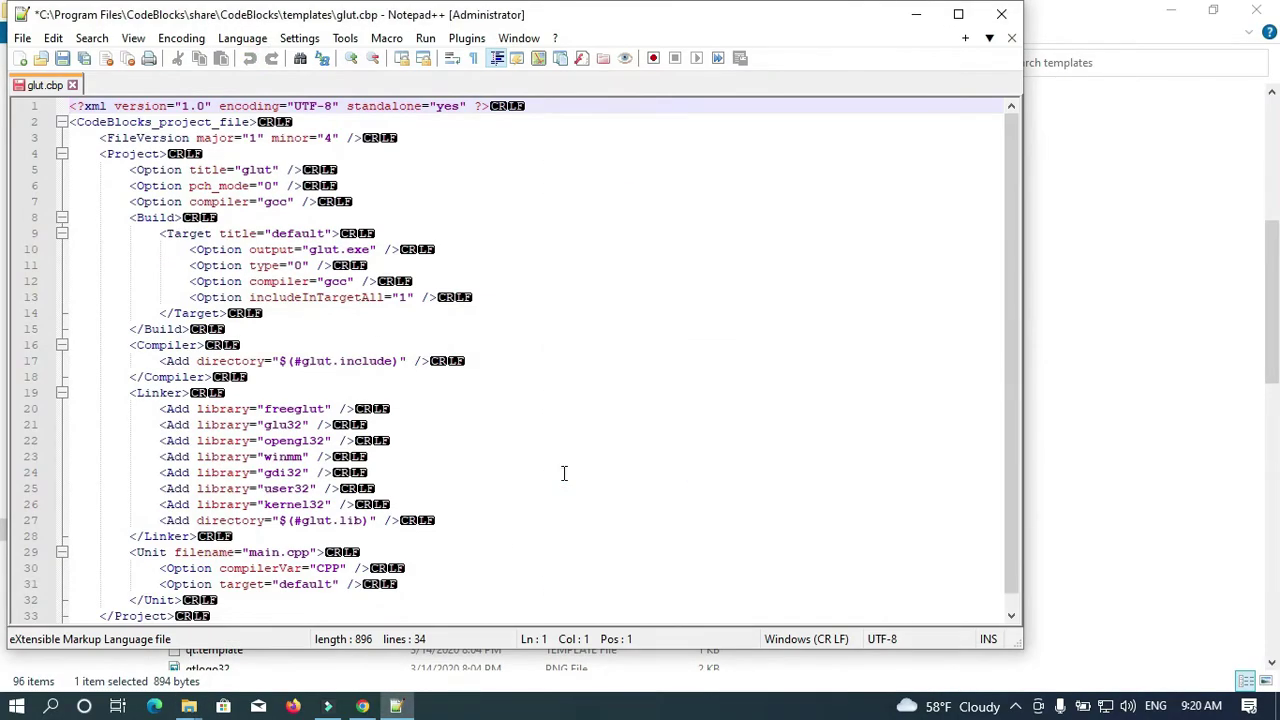
pyautogui.click(22, 40)
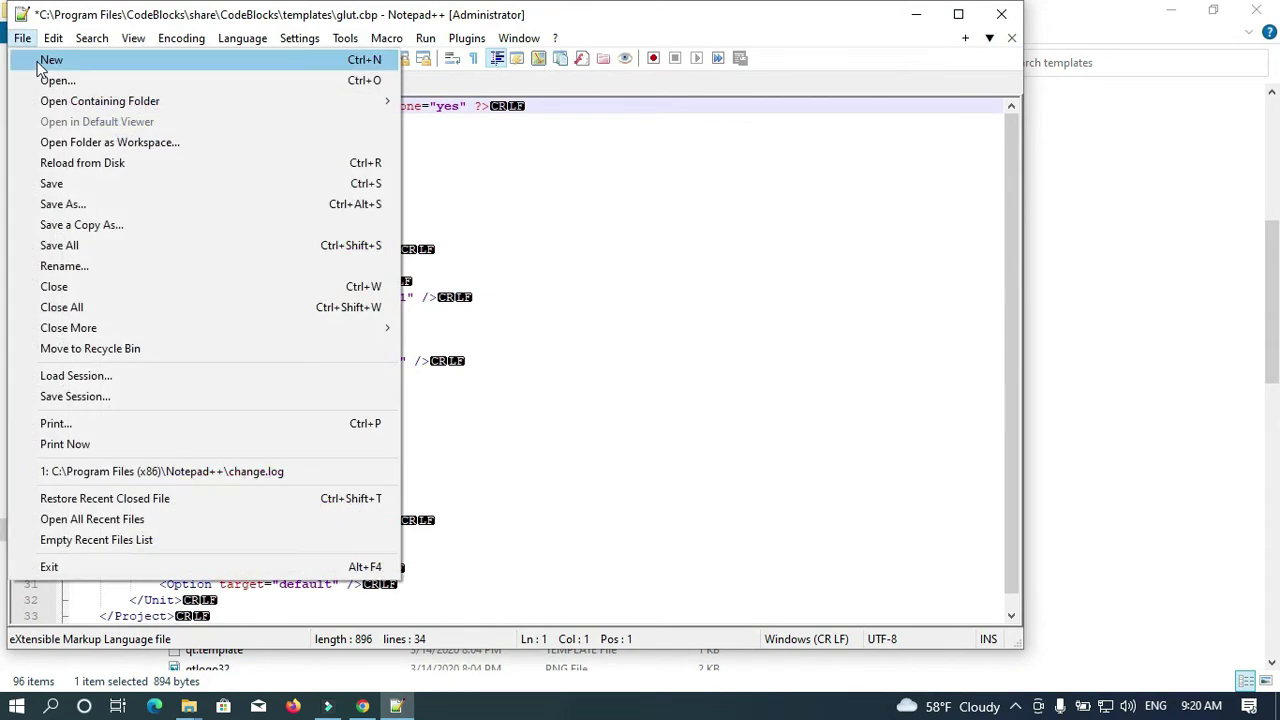
pyautogui.click(62, 185)
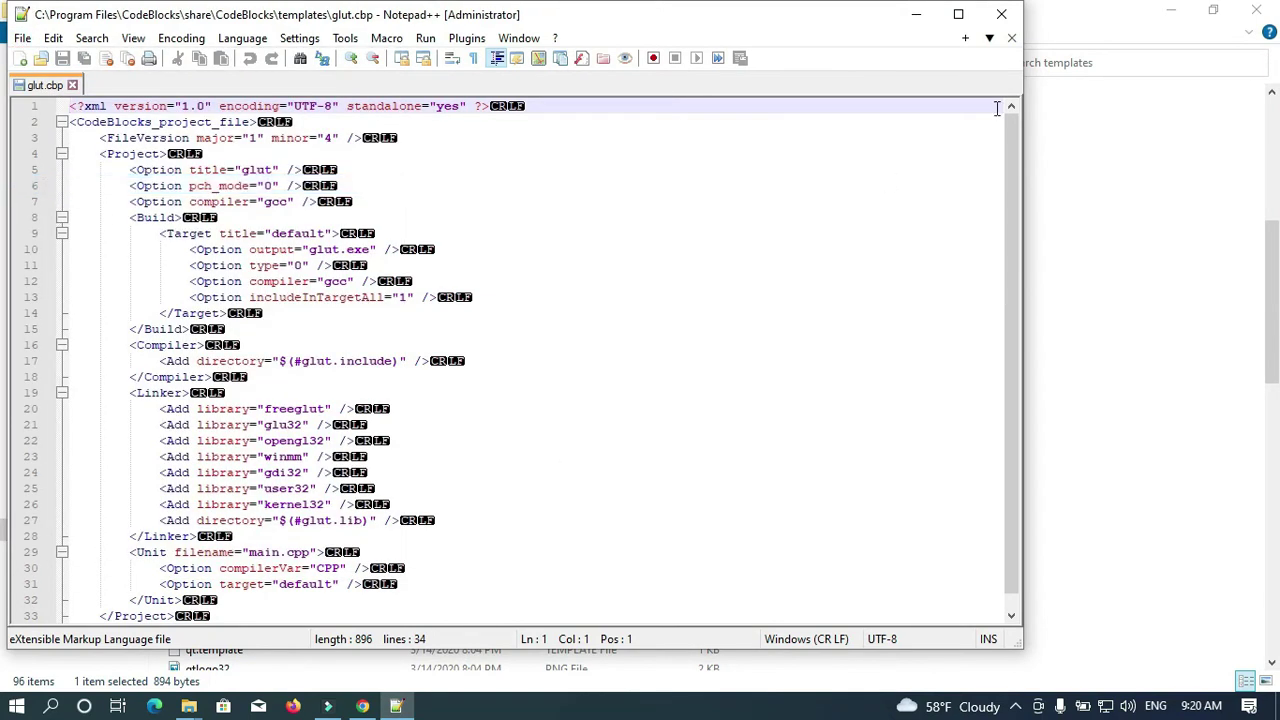
pyautogui.click(1001, 20)
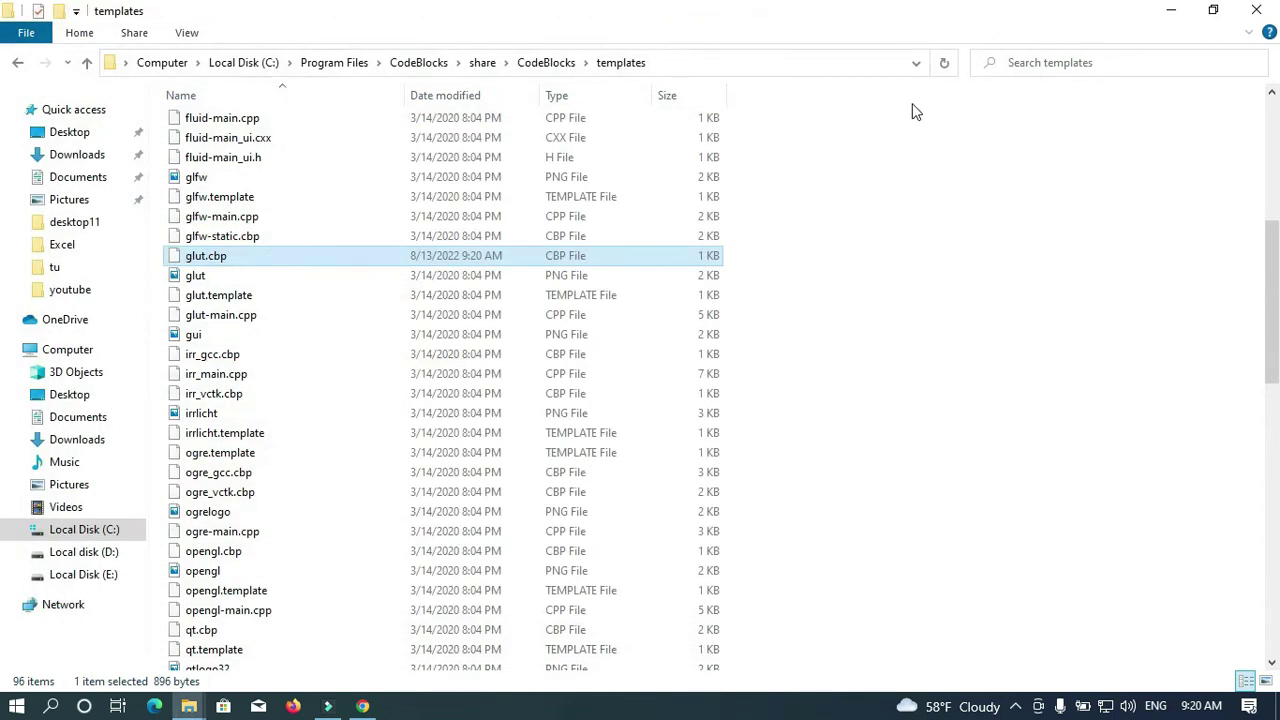
# Open the wizard\glut folder inside the CodeBlocks templates folder
pyautogui.click(545, 62)
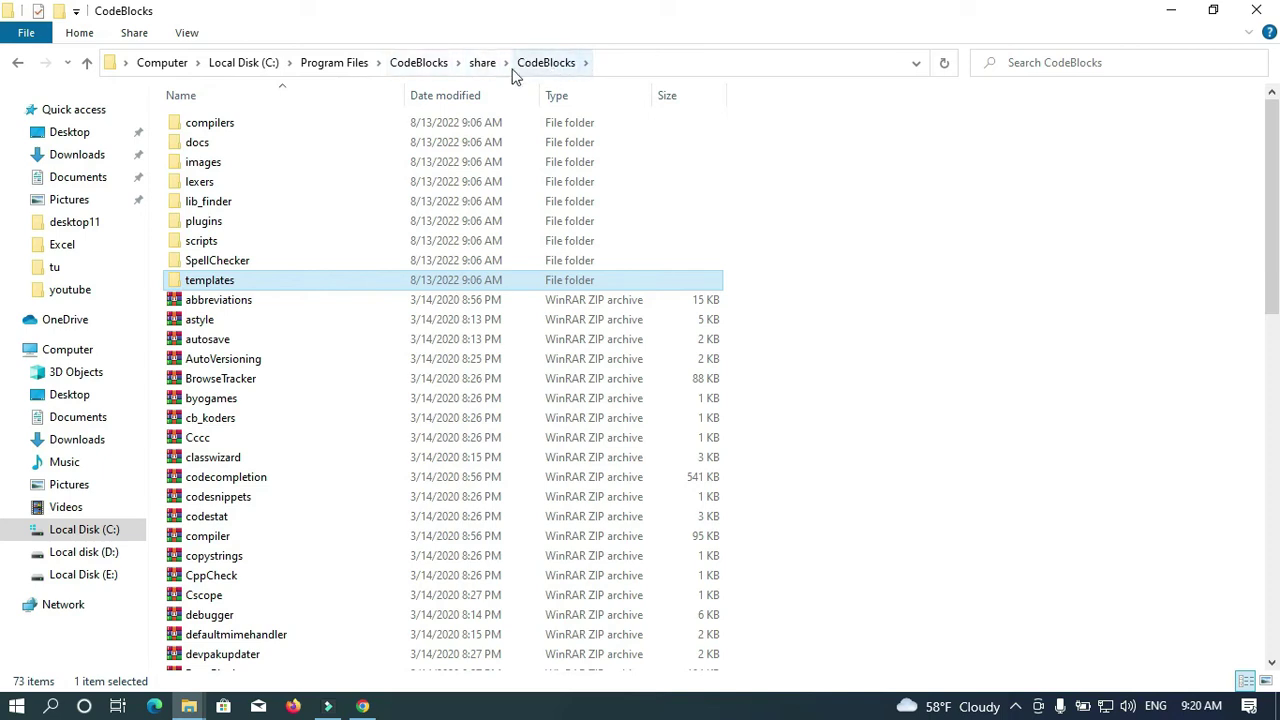
pyautogui.doubleClick(205, 280)
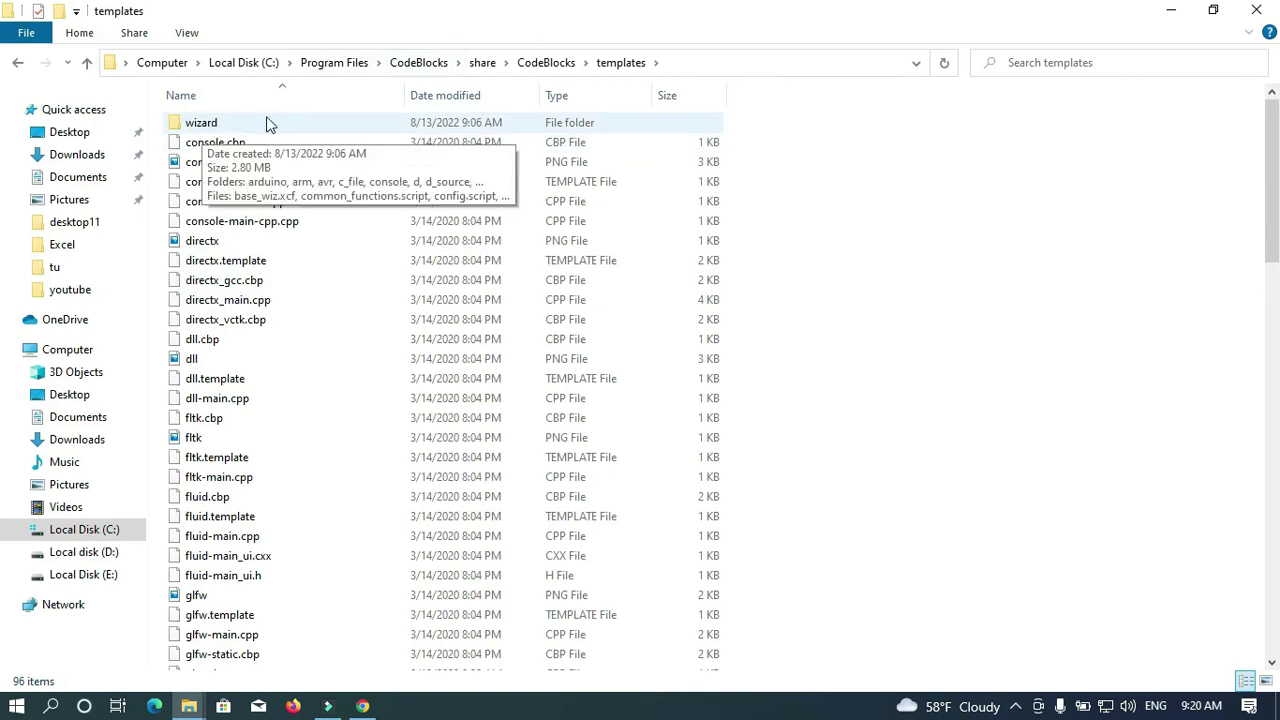
pyautogui.doubleClick(235, 124)
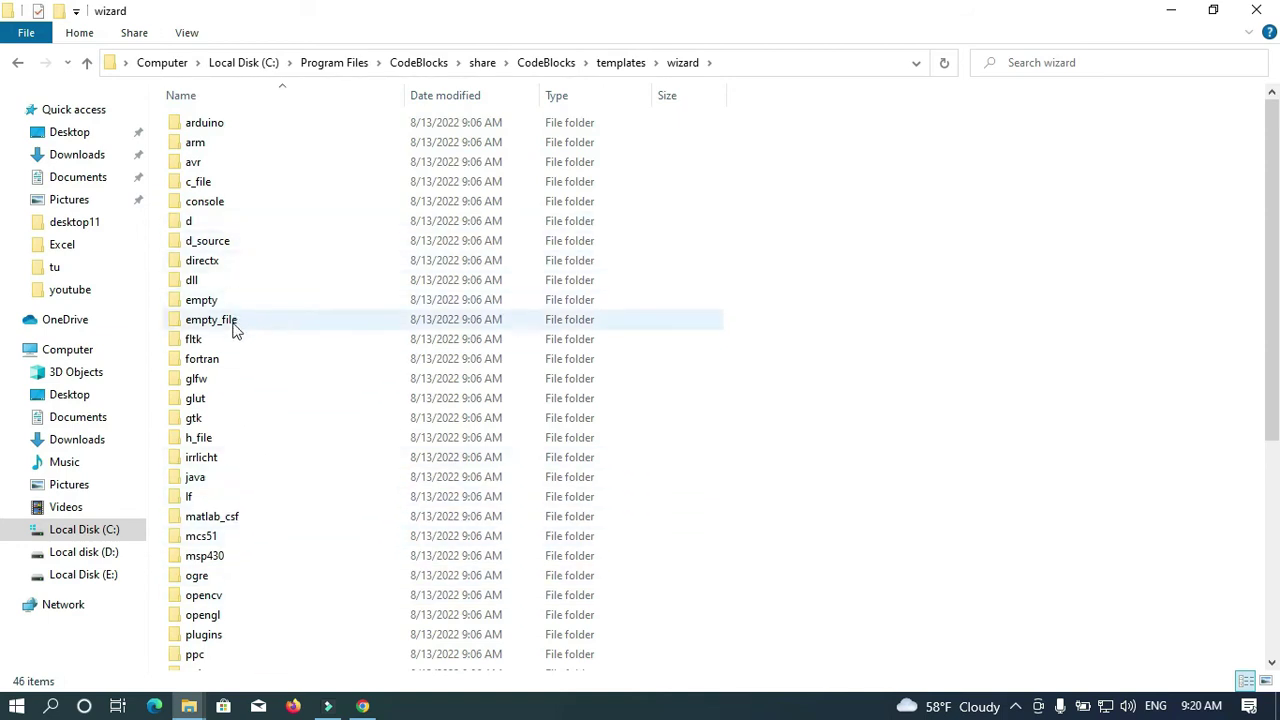
pyautogui.scroll(-3, 232, 374)
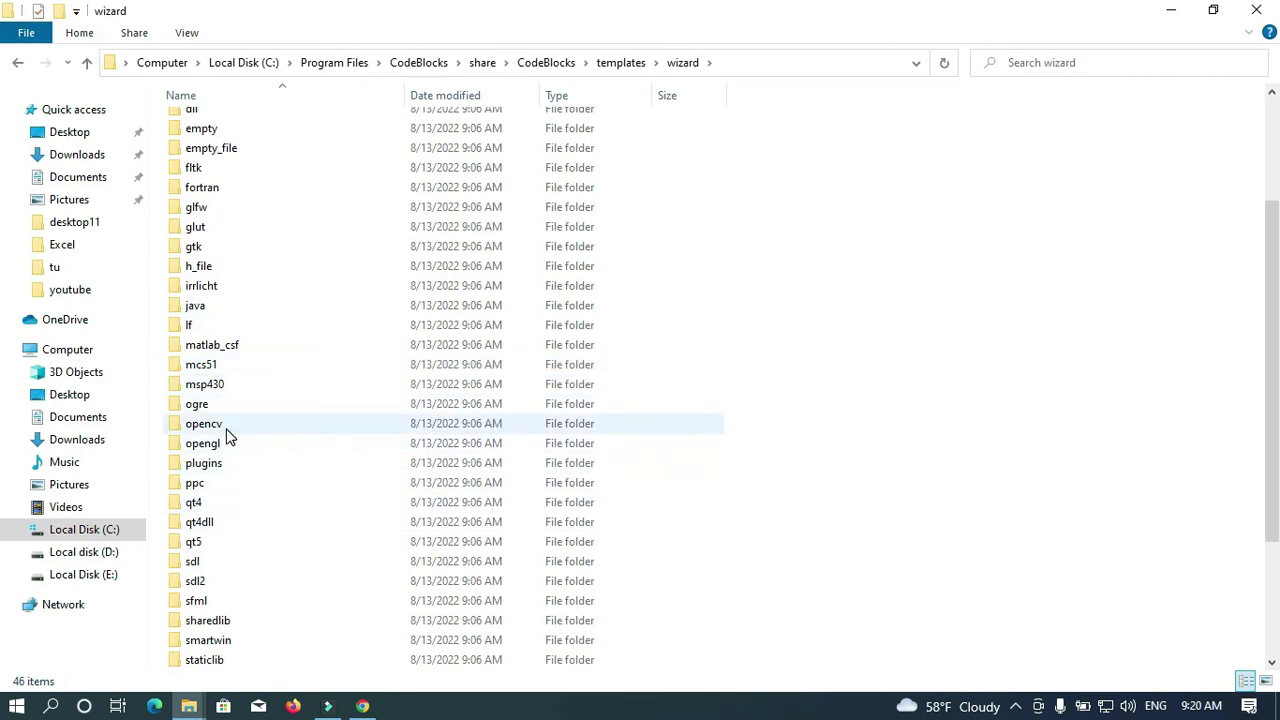
pyautogui.scroll(-2, 226, 436)
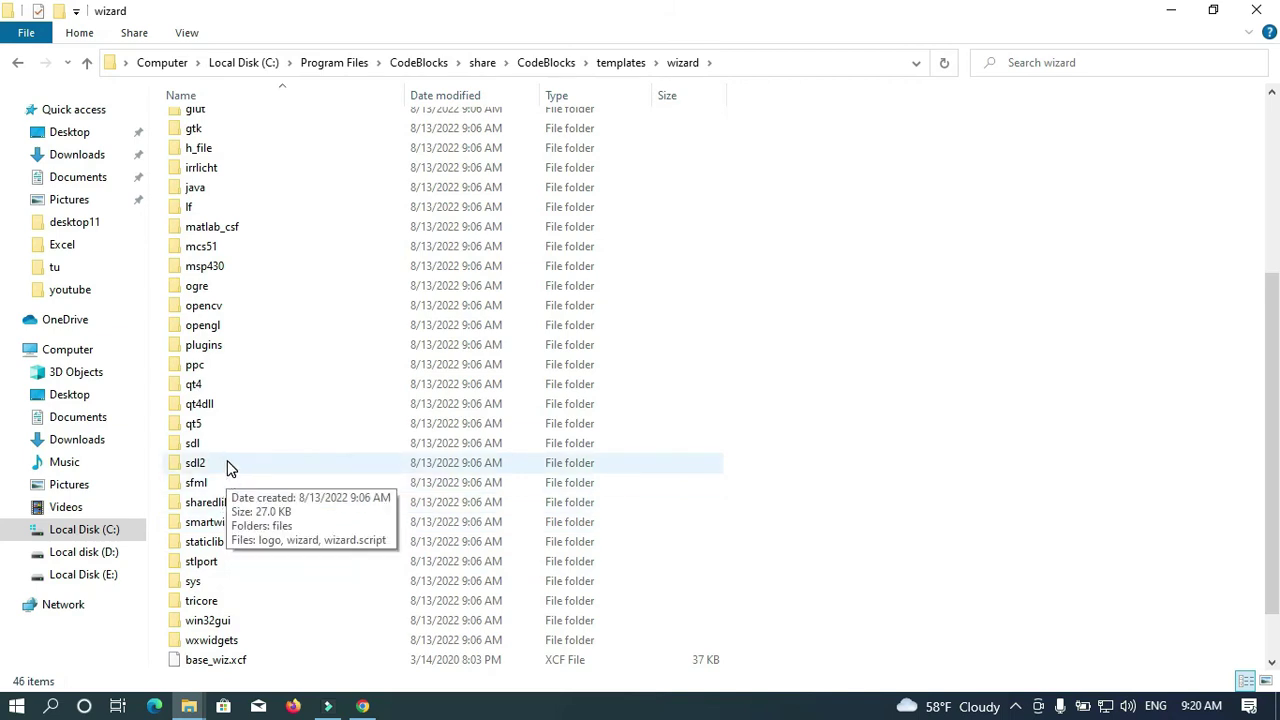
pyautogui.scroll(1, 228, 470)
pyautogui.scroll(1, 228, 468)
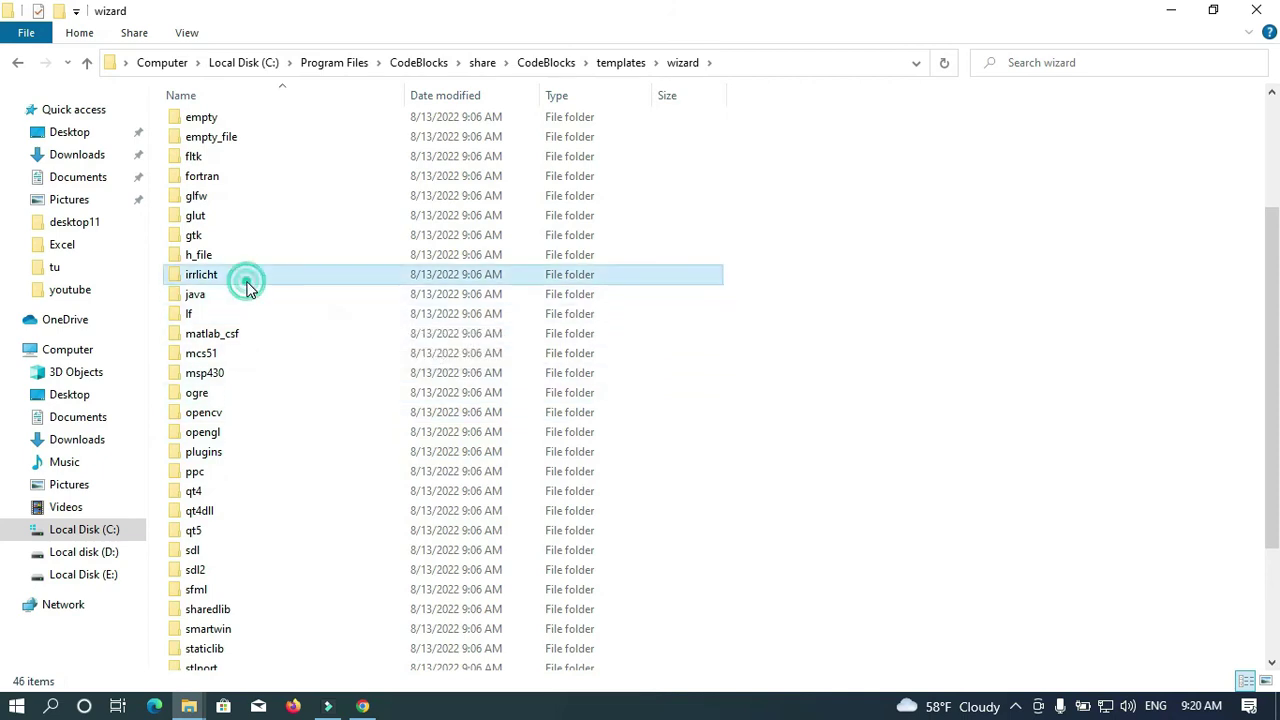
pyautogui.press('g')
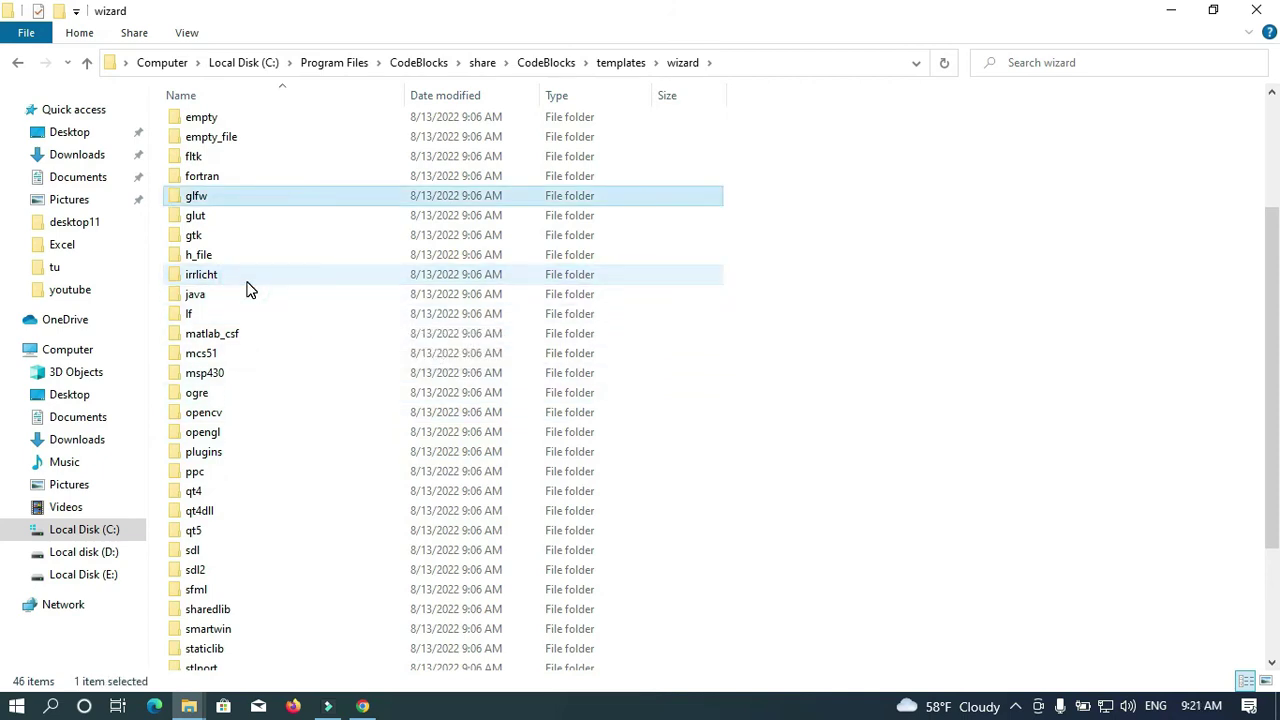
pyautogui.click(207, 219)
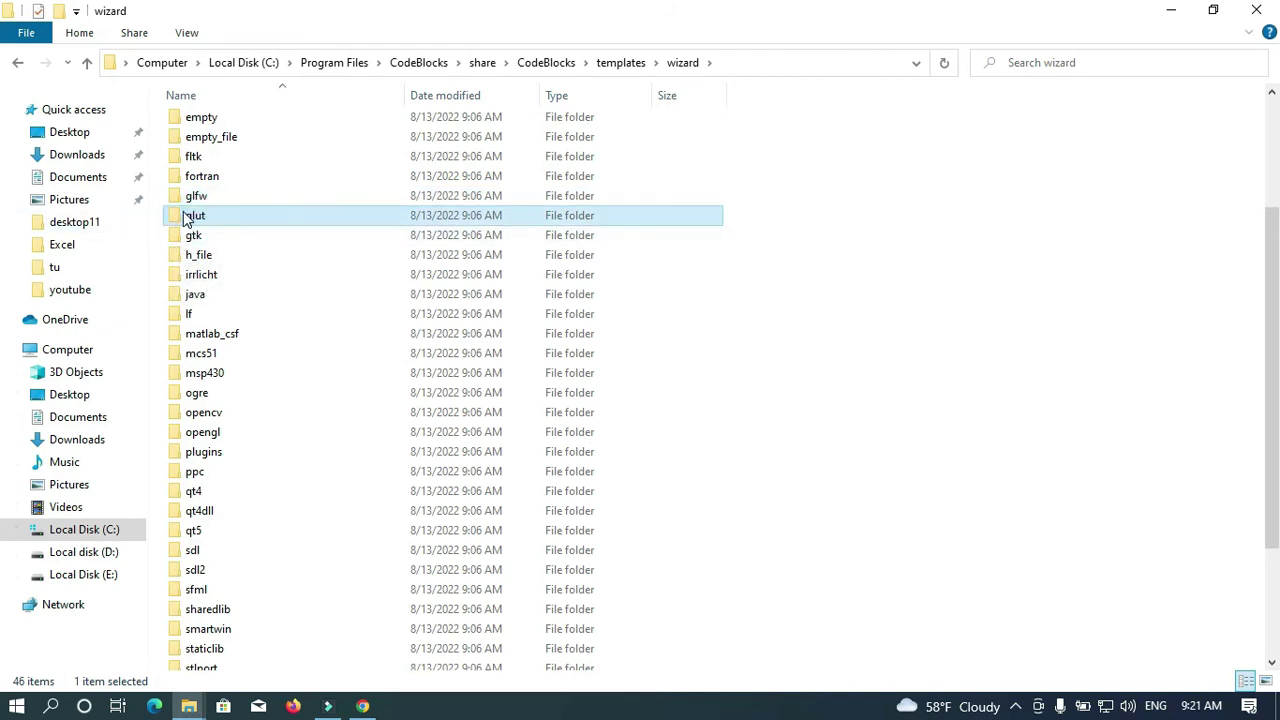
pyautogui.doubleClick(213, 220)
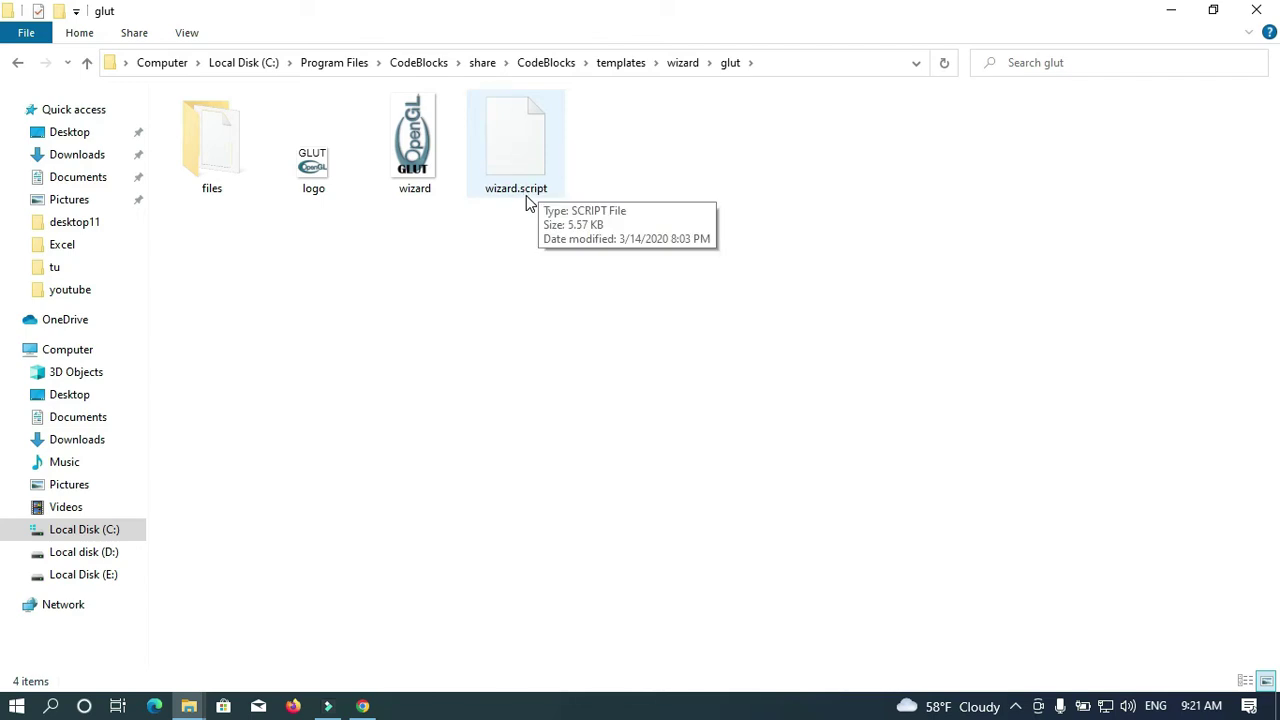
# Open the wizard.script file from the glut folder for editing in Notepad++
pyautogui.rightClick(517, 143)
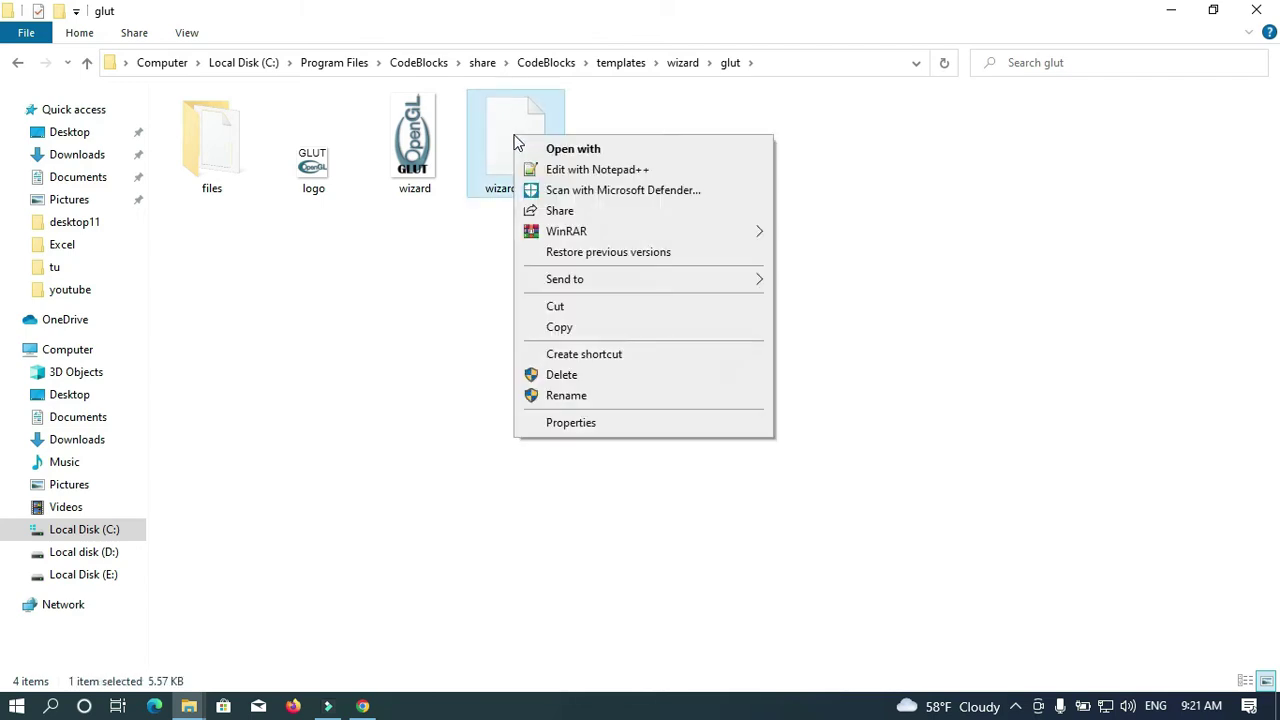
pyautogui.click(563, 172)
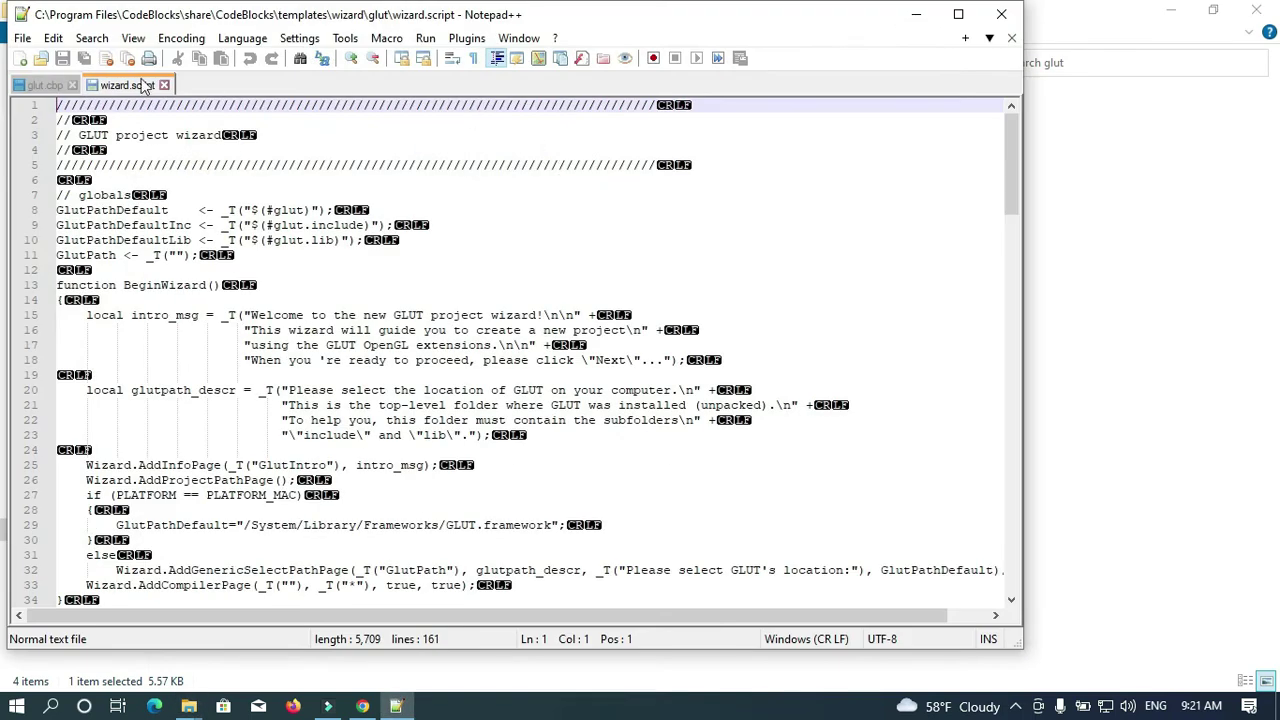
# Replace all occurrences of "glut32" with "freeglut" in wizard.script
pyautogui.click(89, 38)
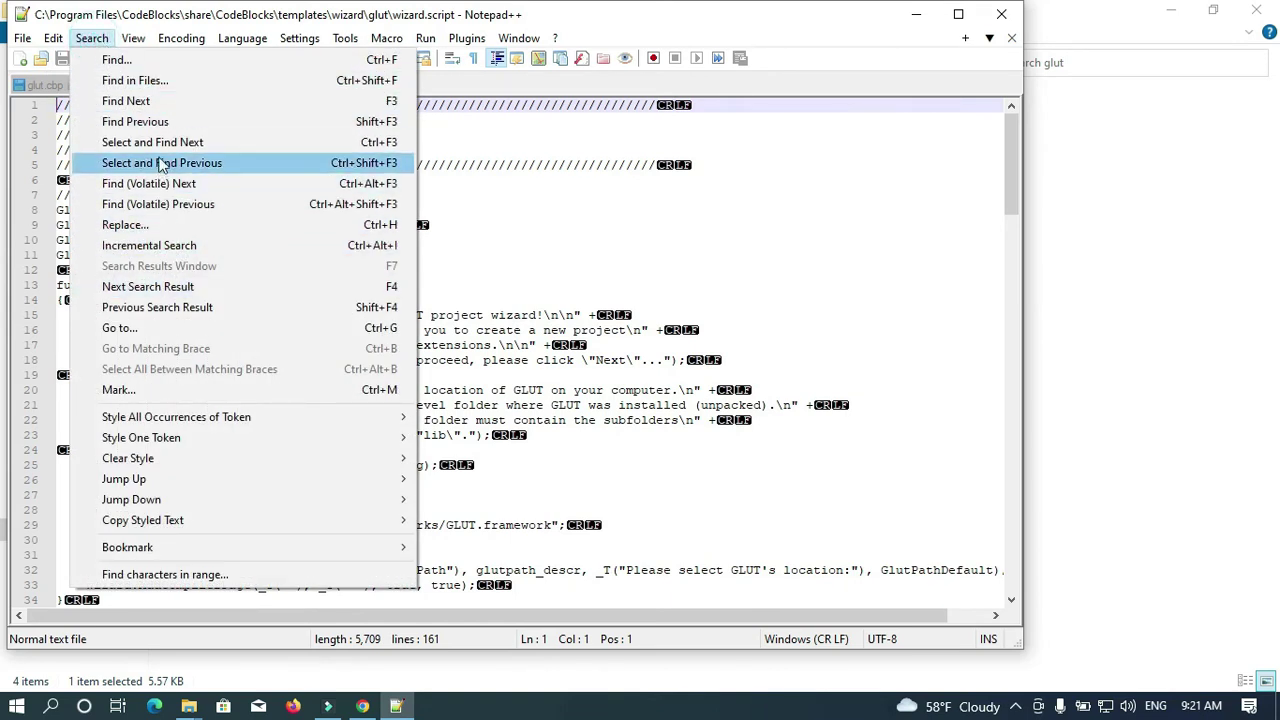
pyautogui.click(120, 60)
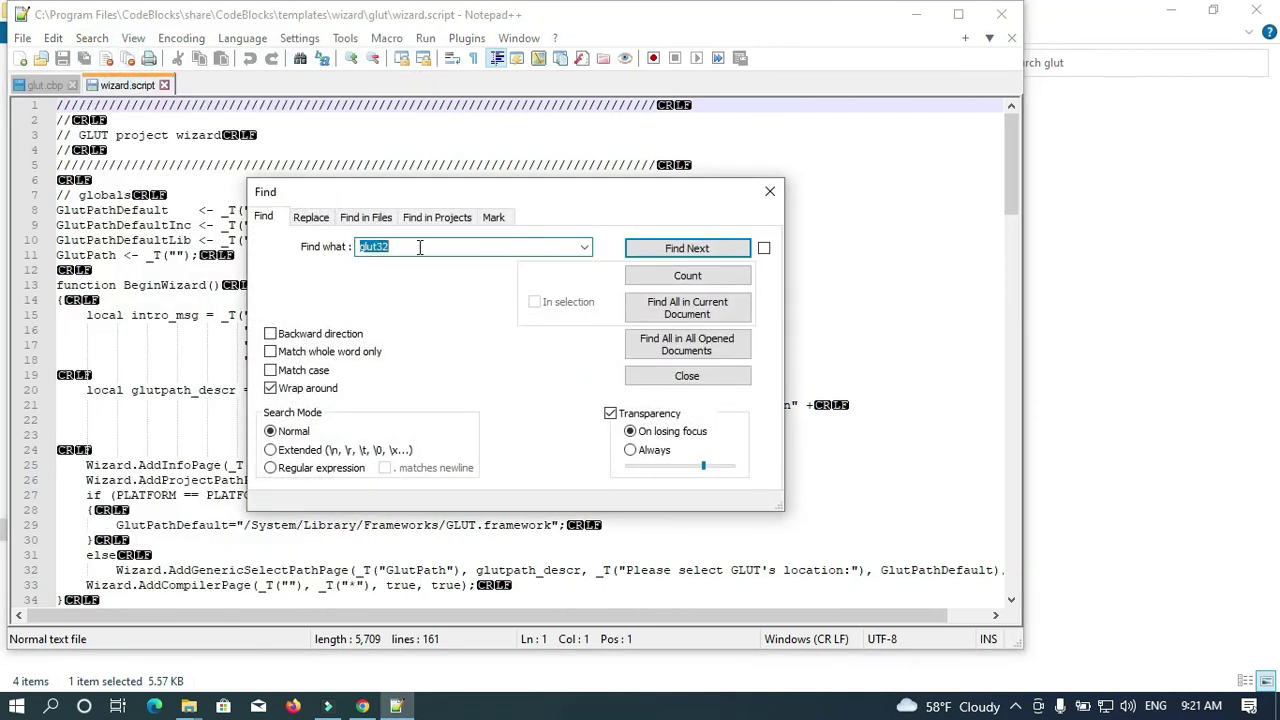
pyautogui.click(311, 217)
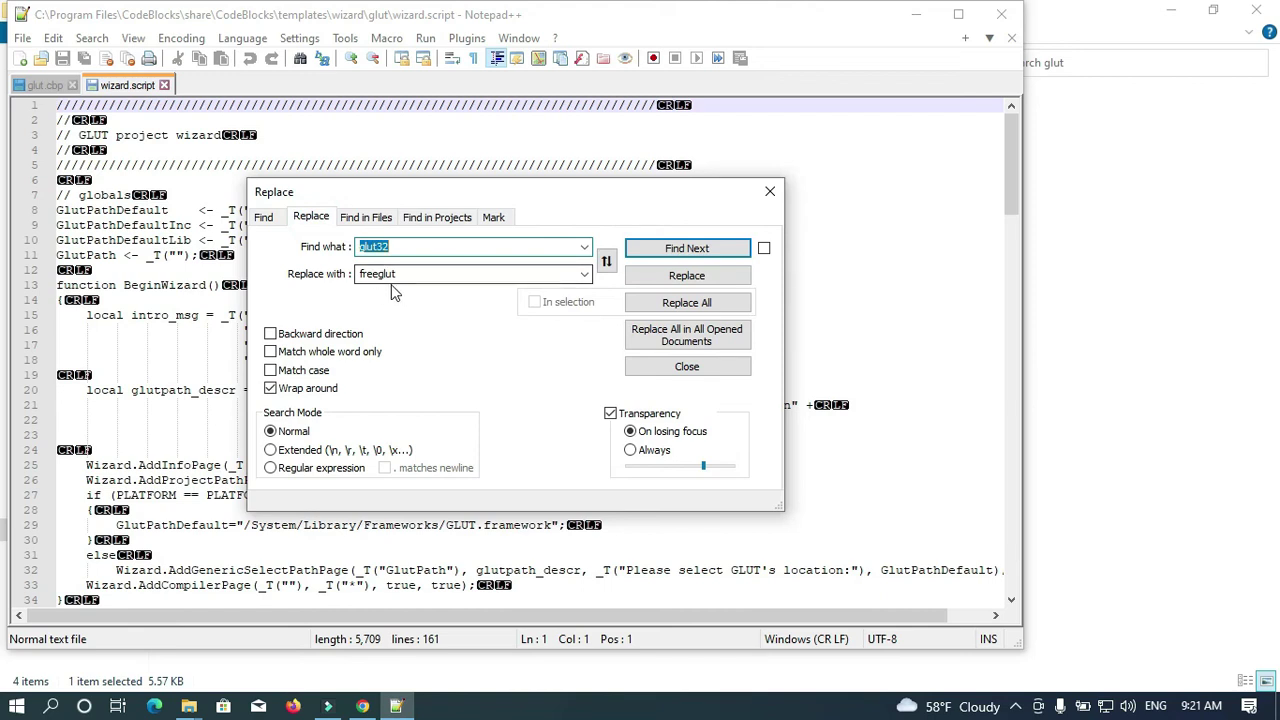
pyautogui.click(660, 305)
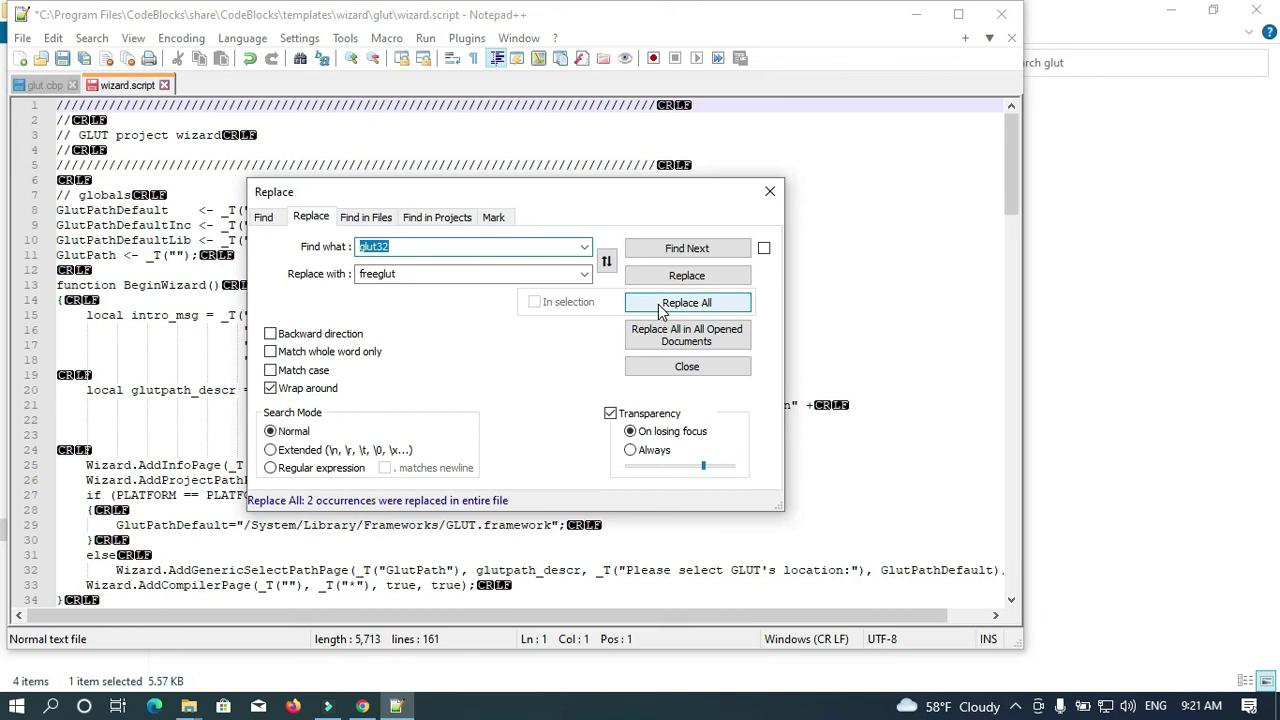
pyautogui.click(660, 308)
pyautogui.click(677, 367)
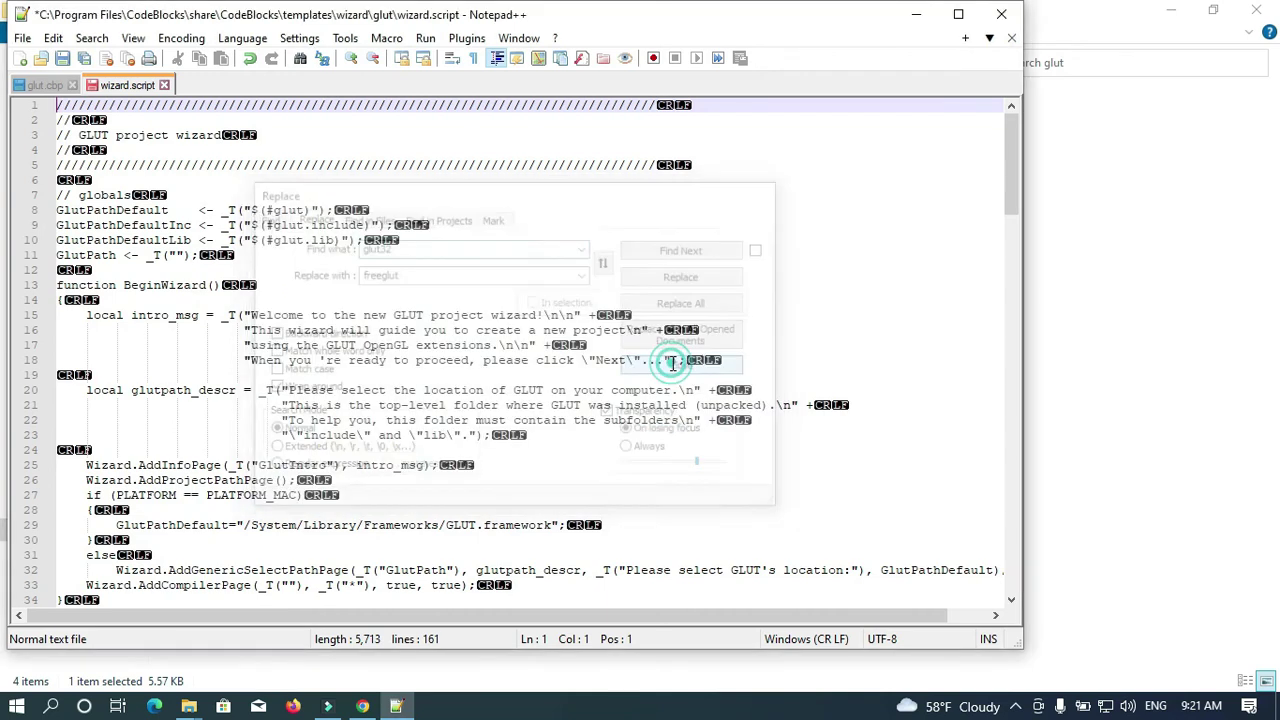
# Save wizard.script by relaunching Notepad++ in Administrator mode, and close the editor and the glut folder window
pyautogui.click(20, 38)
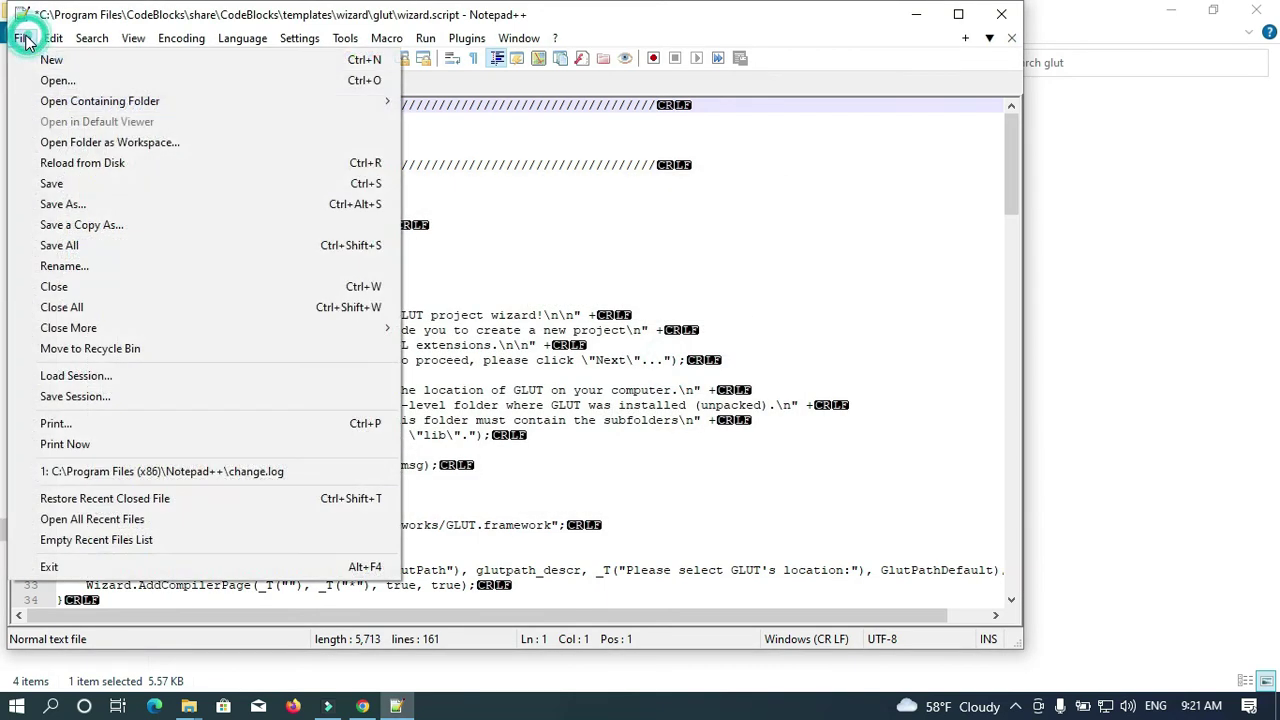
pyautogui.click(62, 184)
pyautogui.click(674, 413)
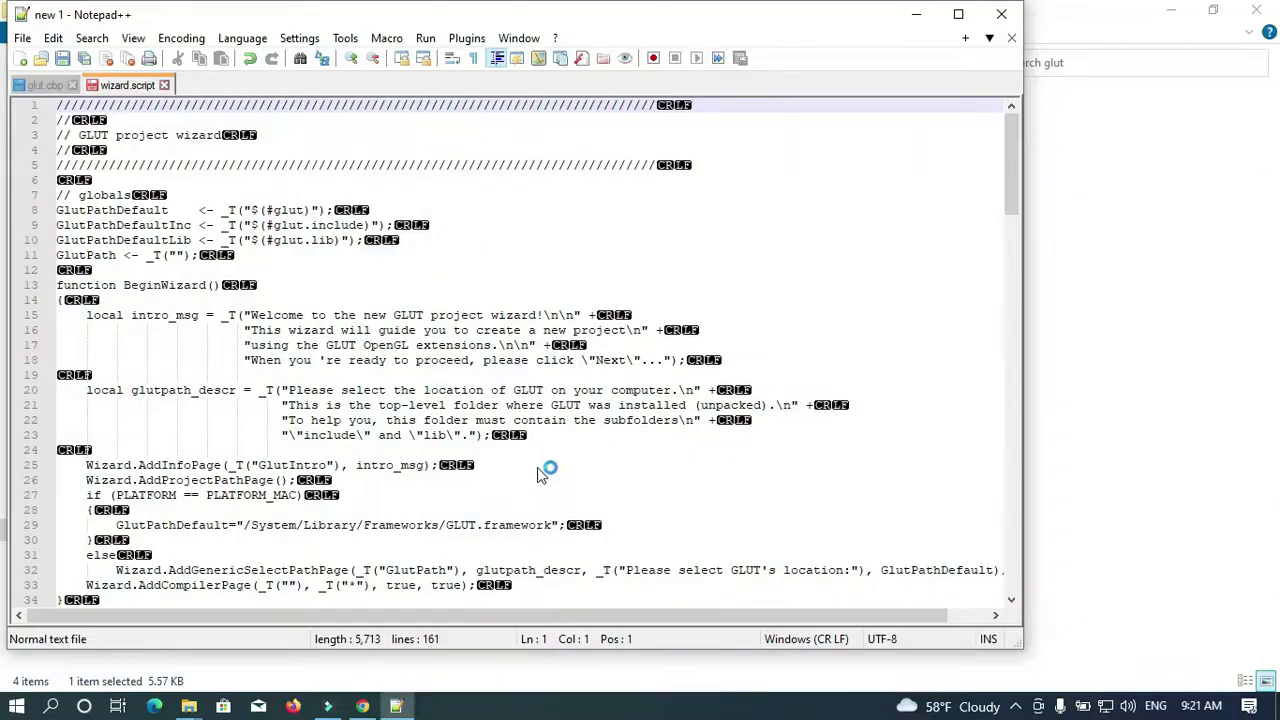
pyautogui.click(22, 40)
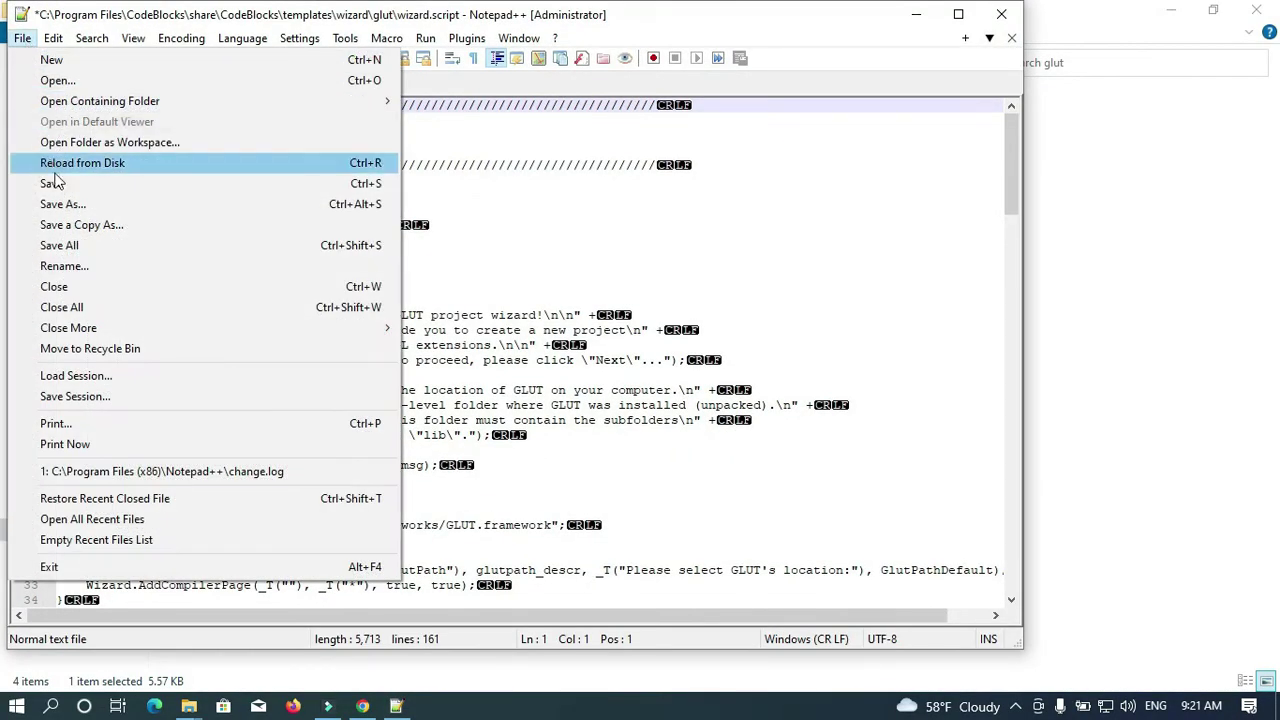
pyautogui.click(55, 183)
pyautogui.click(1013, 13)
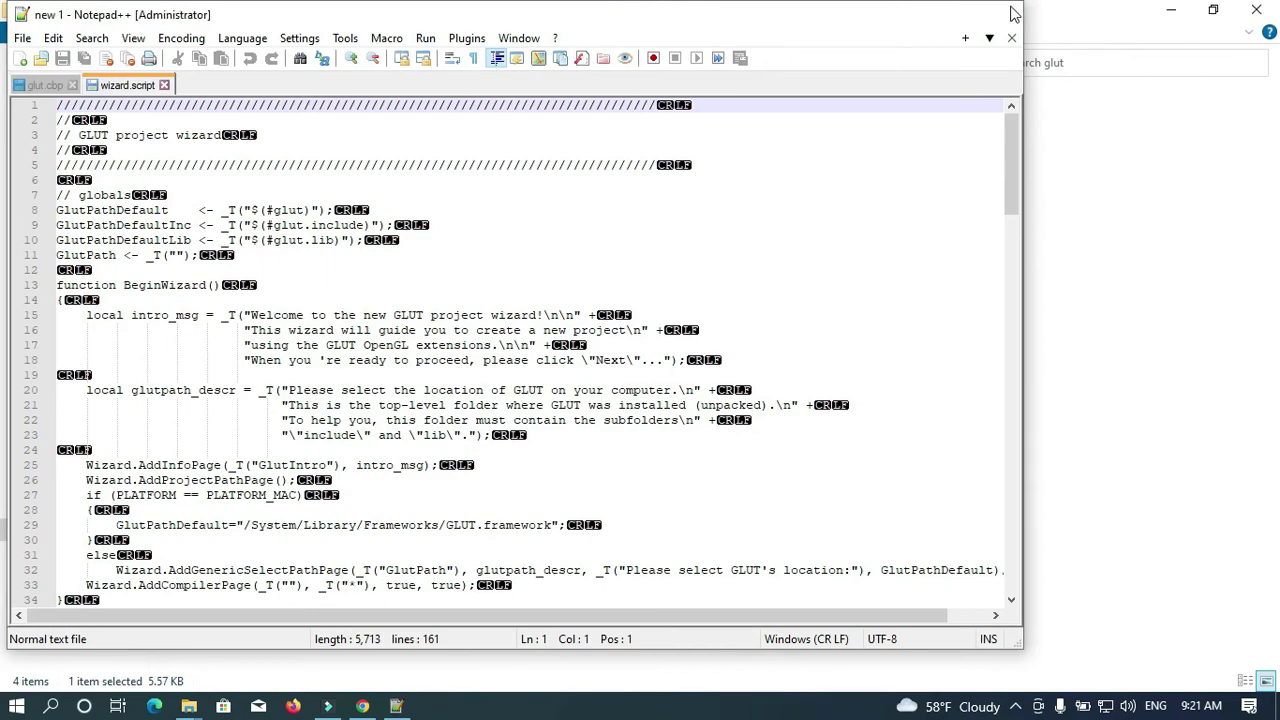
pyautogui.click(1258, 12)
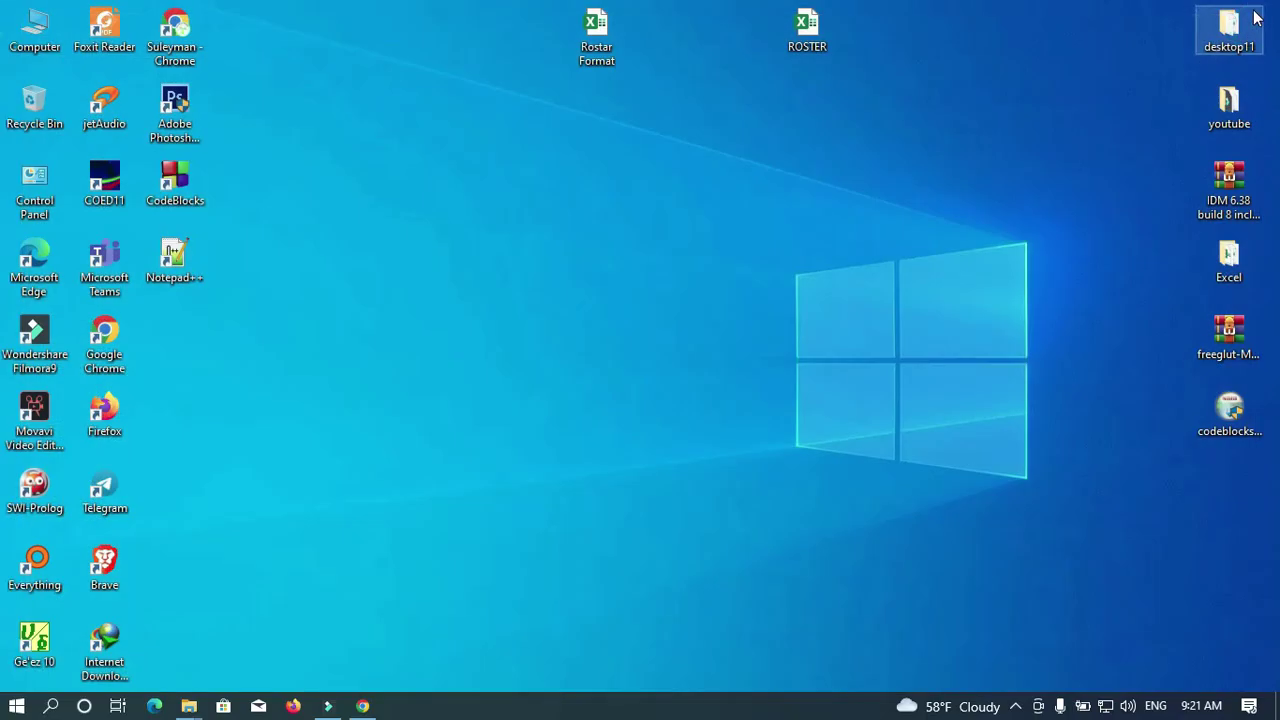
# Search Windows for "cod" and launch the CodeBlocks app
pyautogui.click(50, 706)
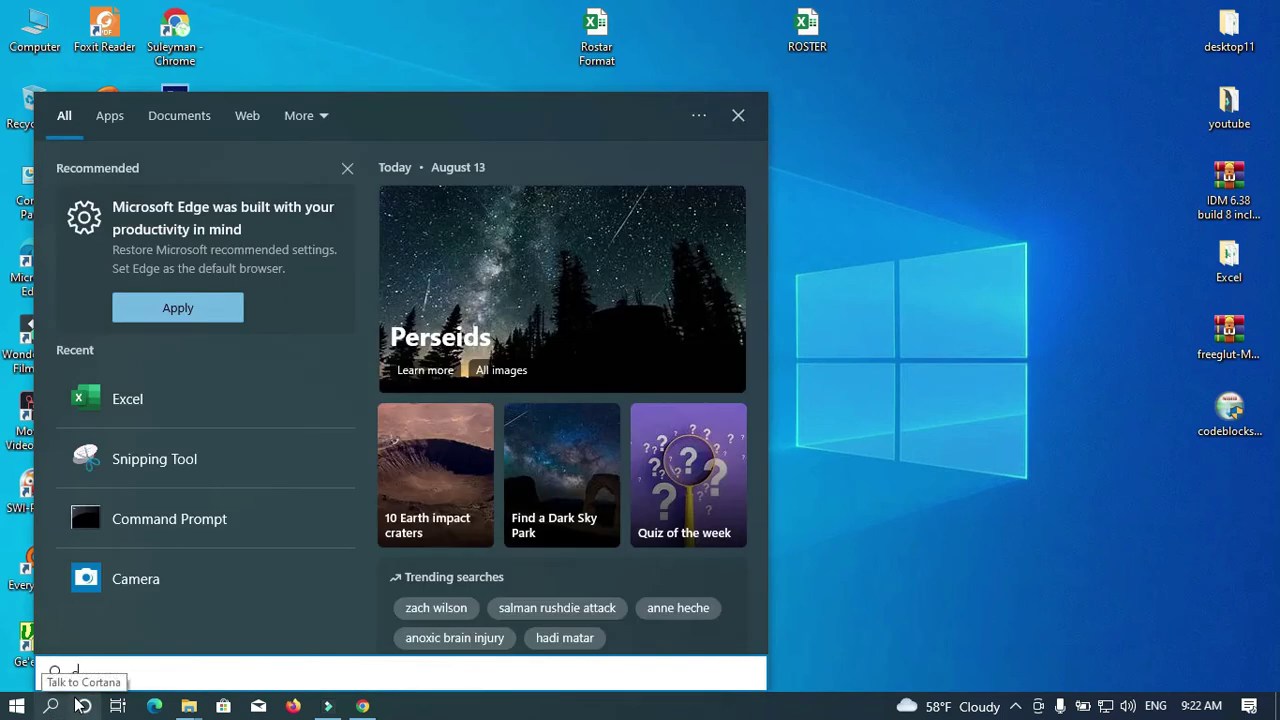
pyautogui.write('co')
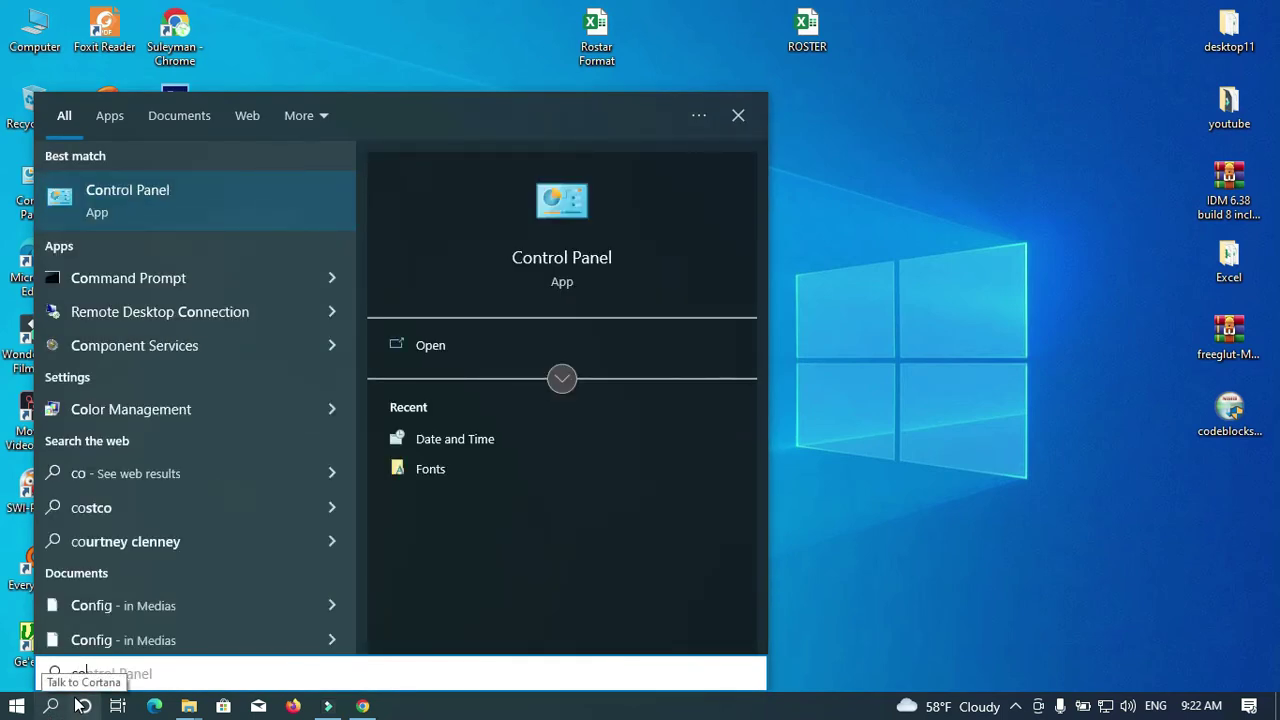
pyautogui.write('d')
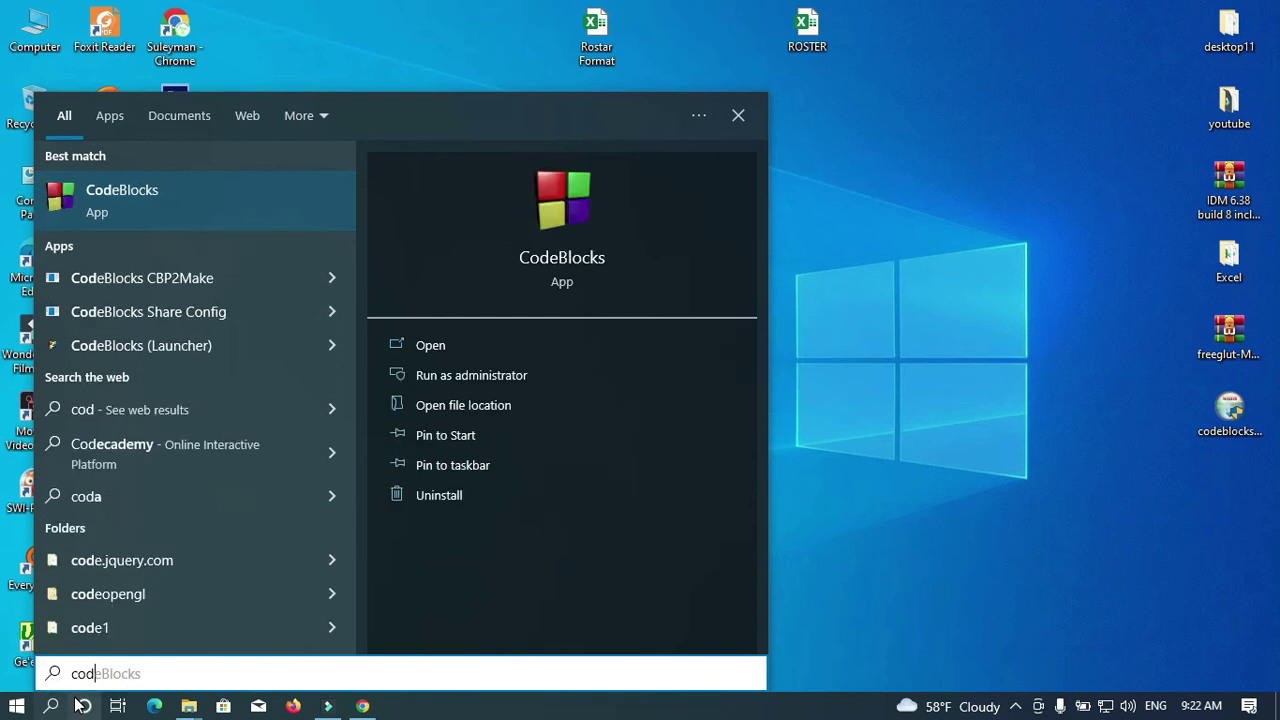
pyautogui.click(550, 258)
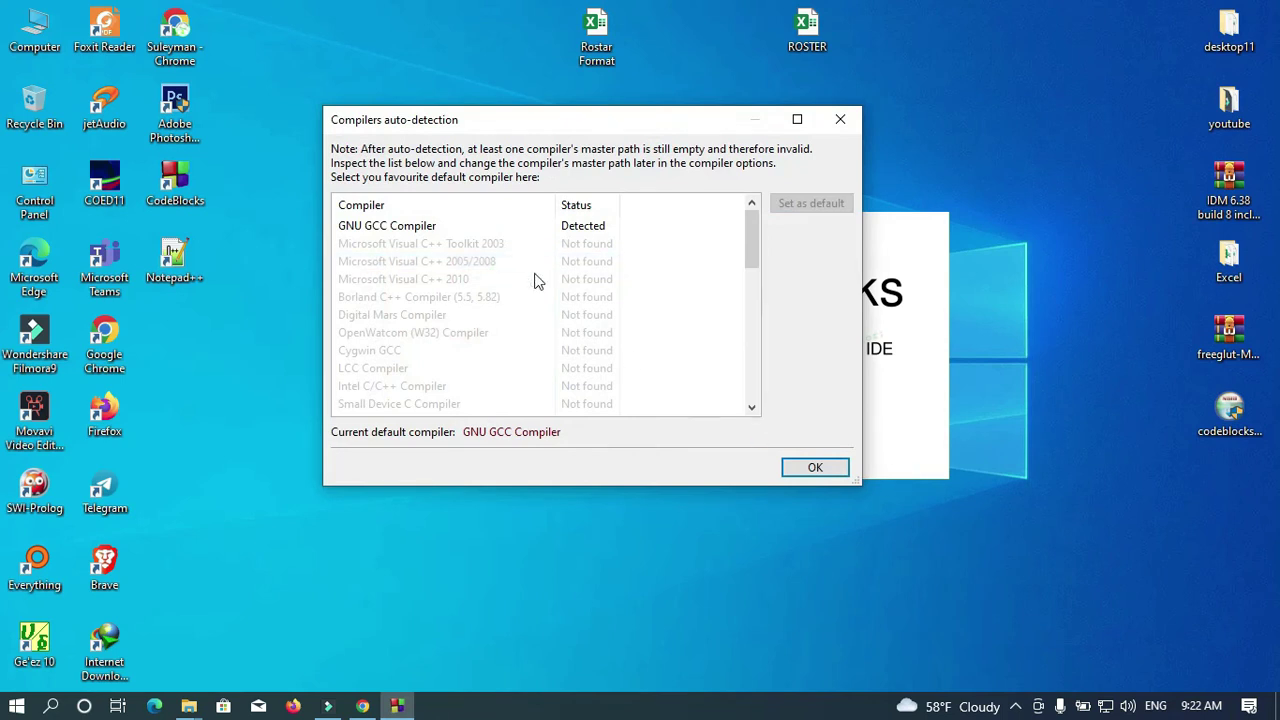
# Accept GNU GCC Compiler as the default compiler and associate Code::Blocks with every supported file type
pyautogui.click(816, 470)
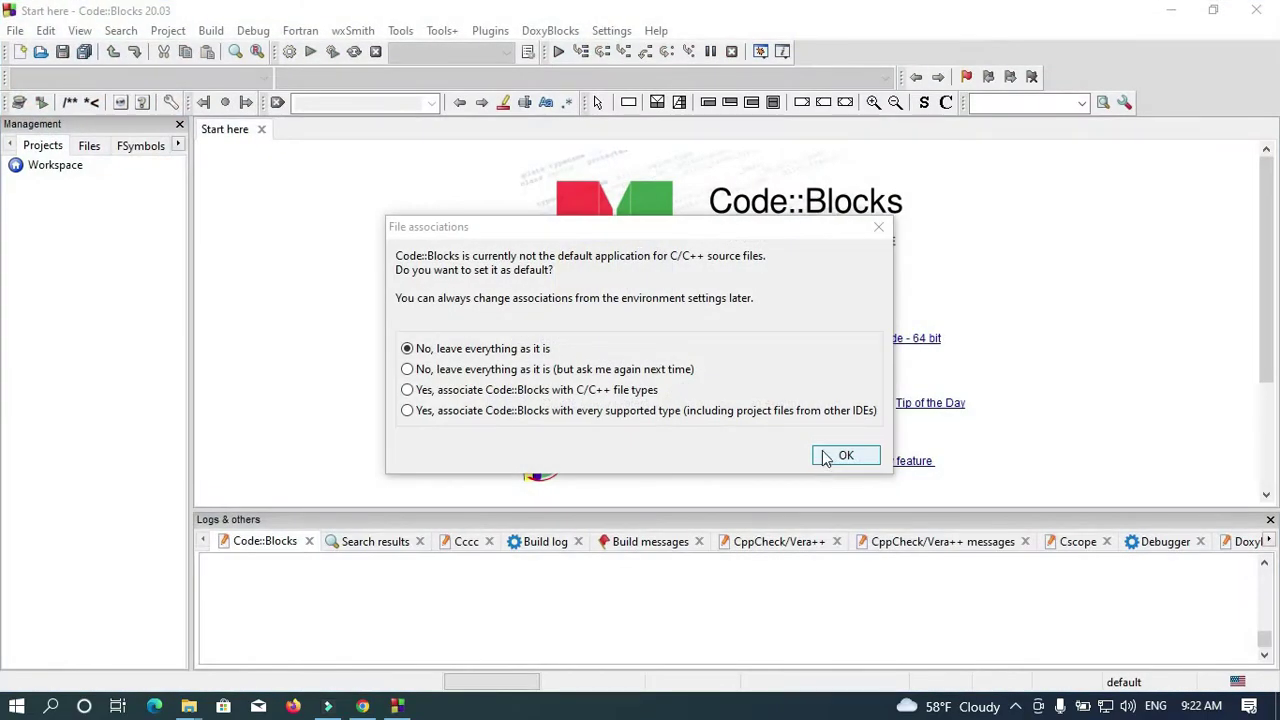
pyautogui.click(407, 414)
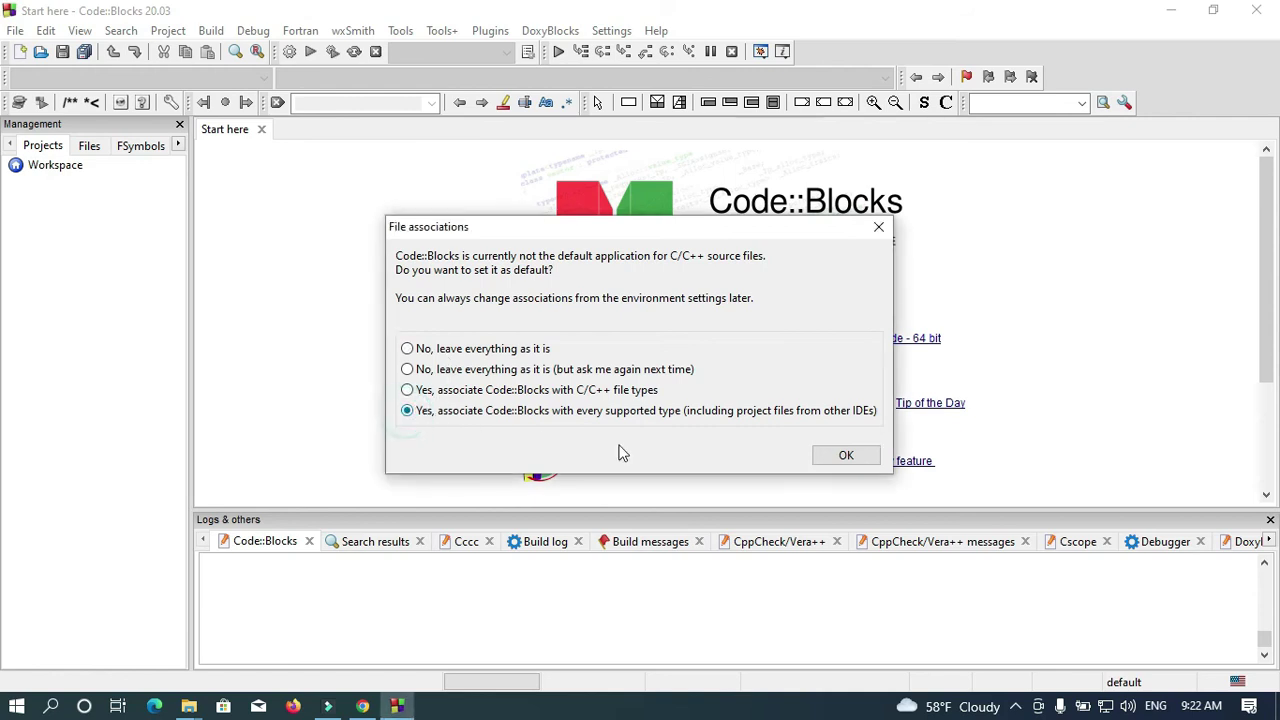
pyautogui.click(846, 457)
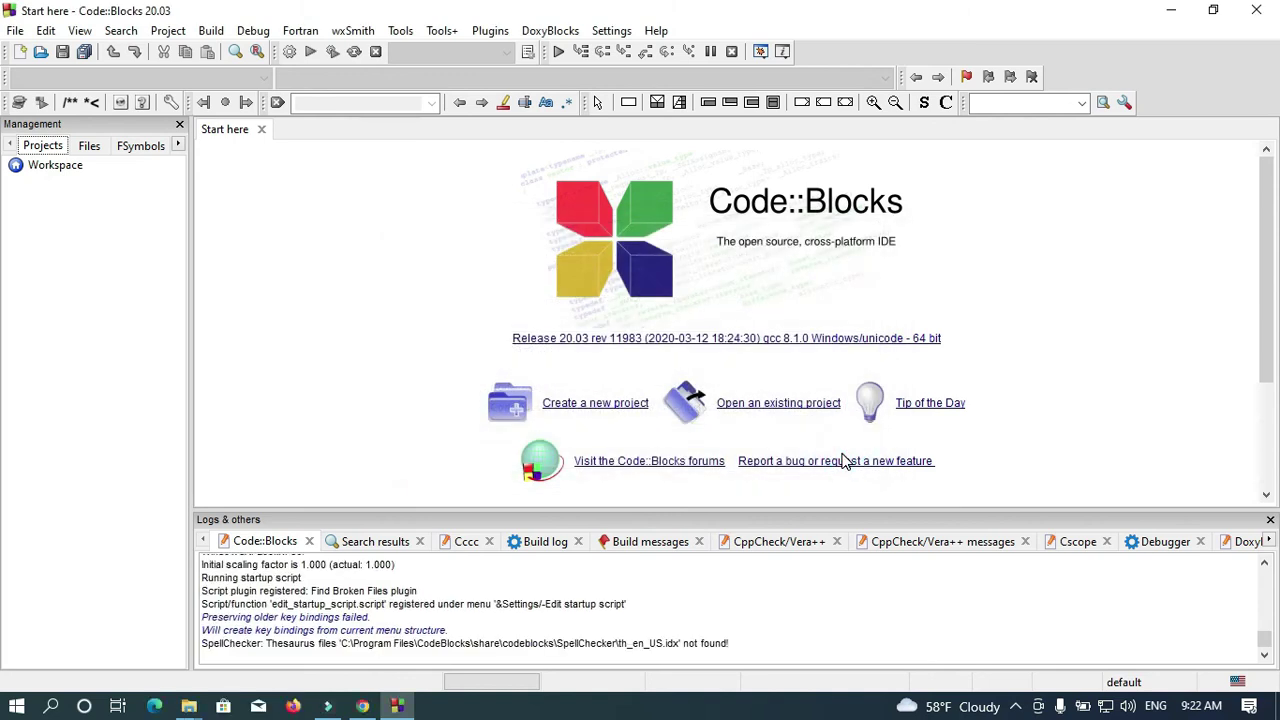